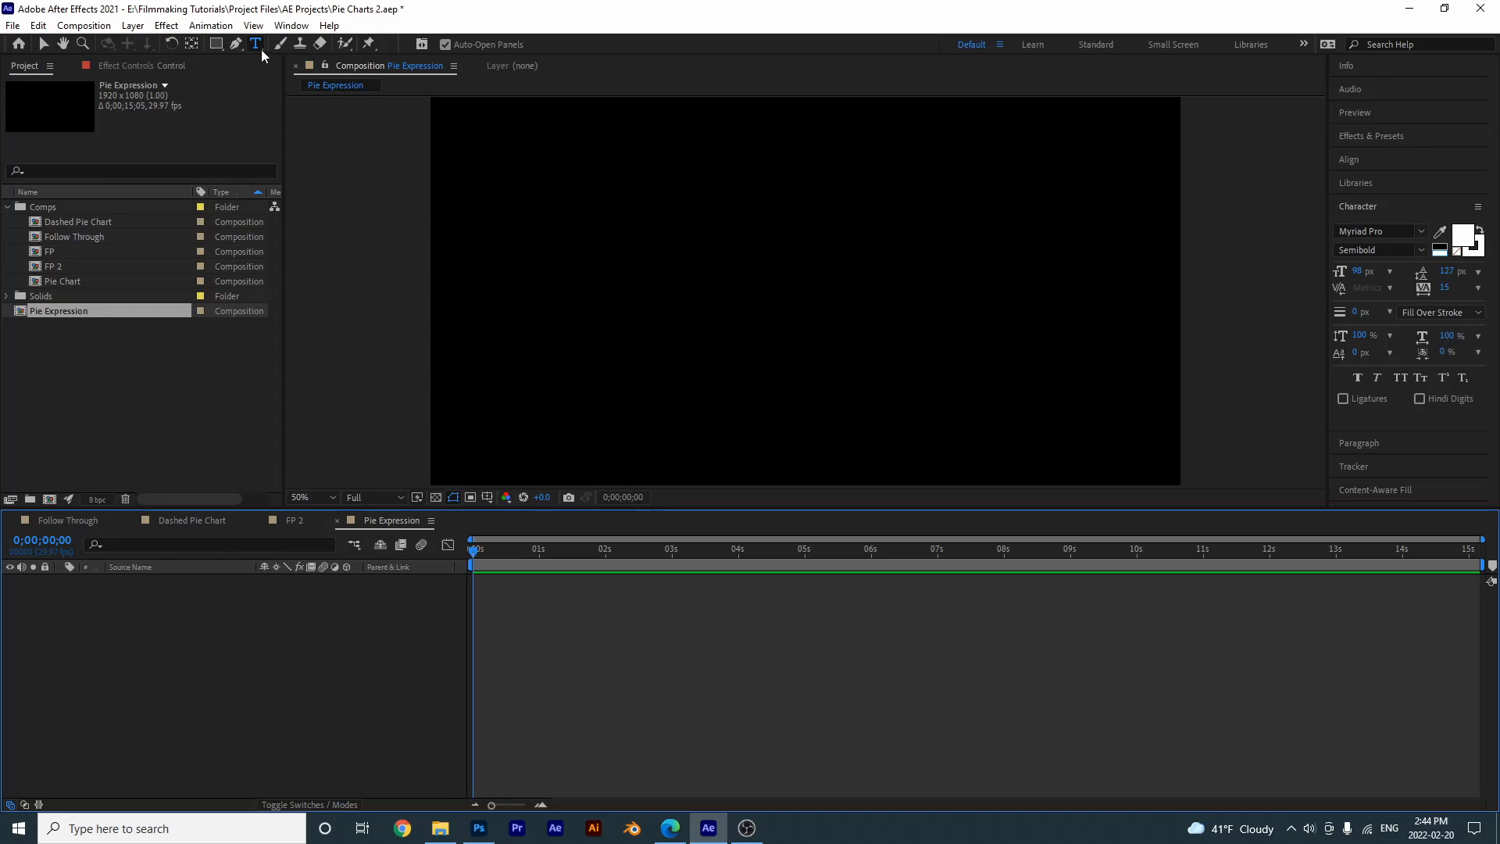
- Create an empty text layer in the Pie Expression composition and select it in the timeline
click(681, 252)
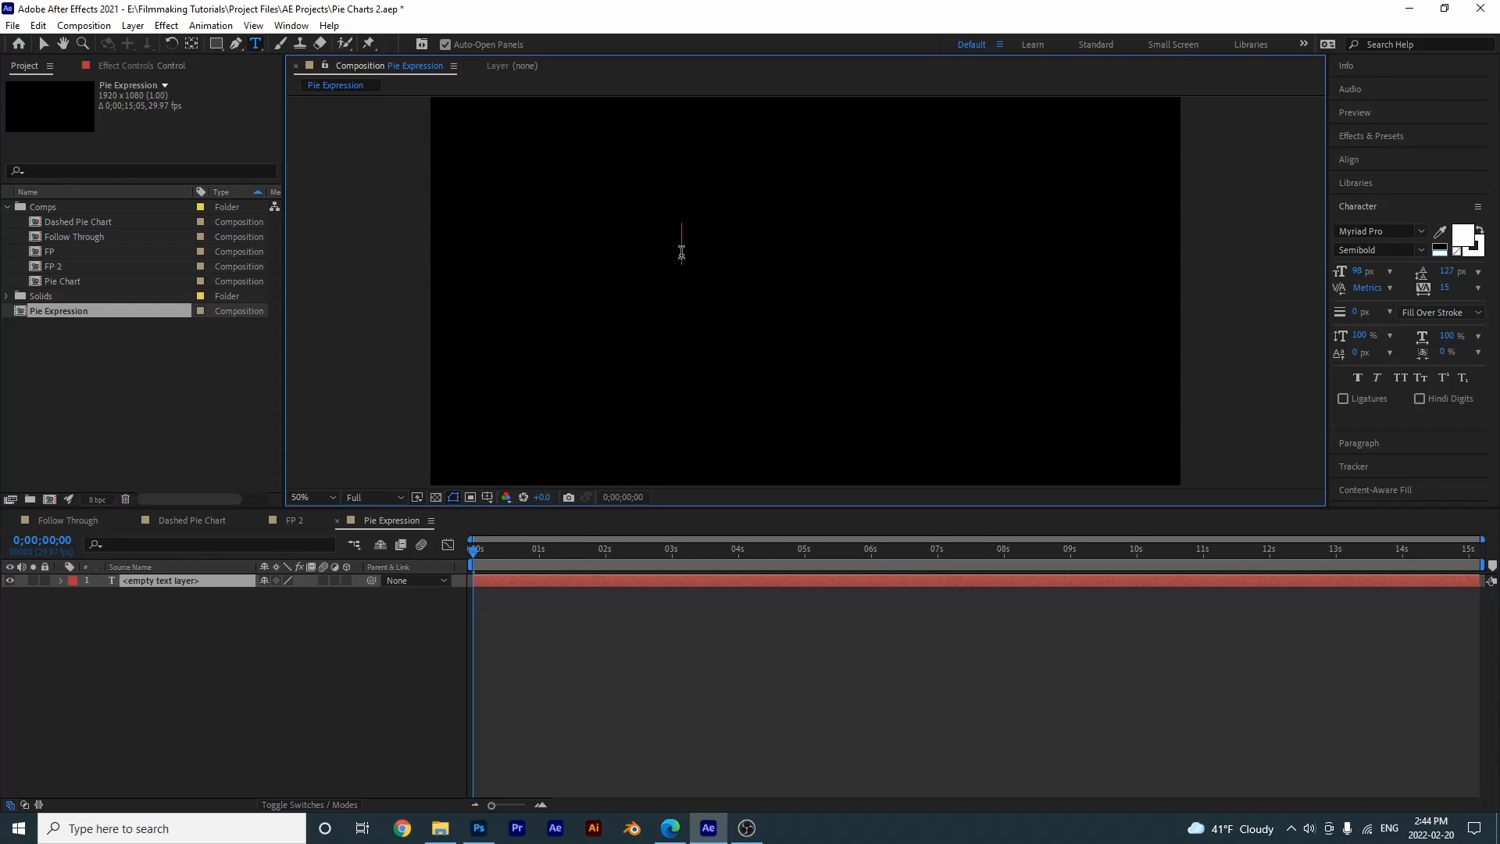
click(223, 689)
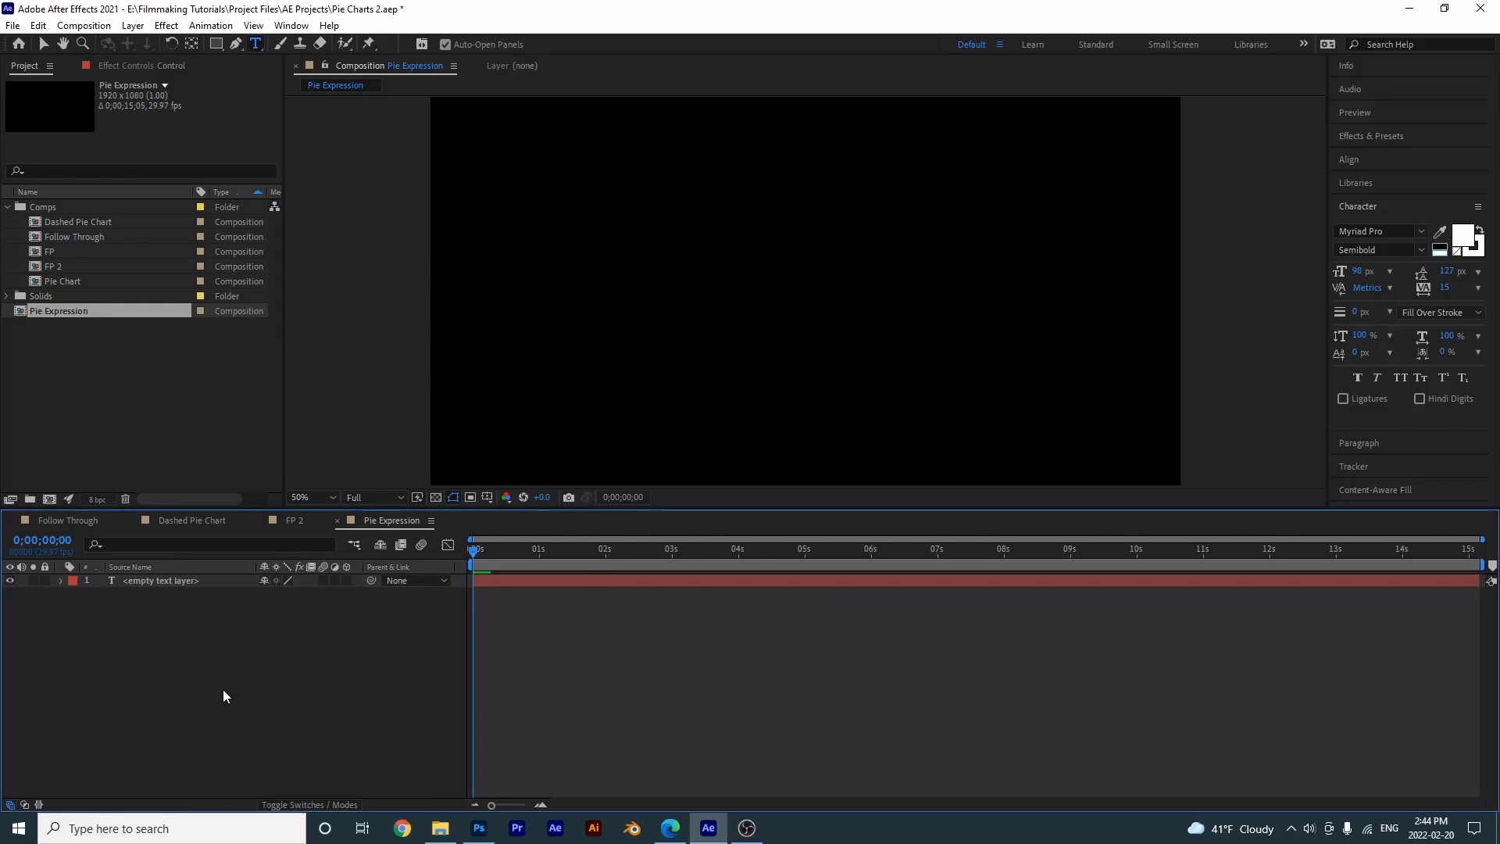
click(166, 580)
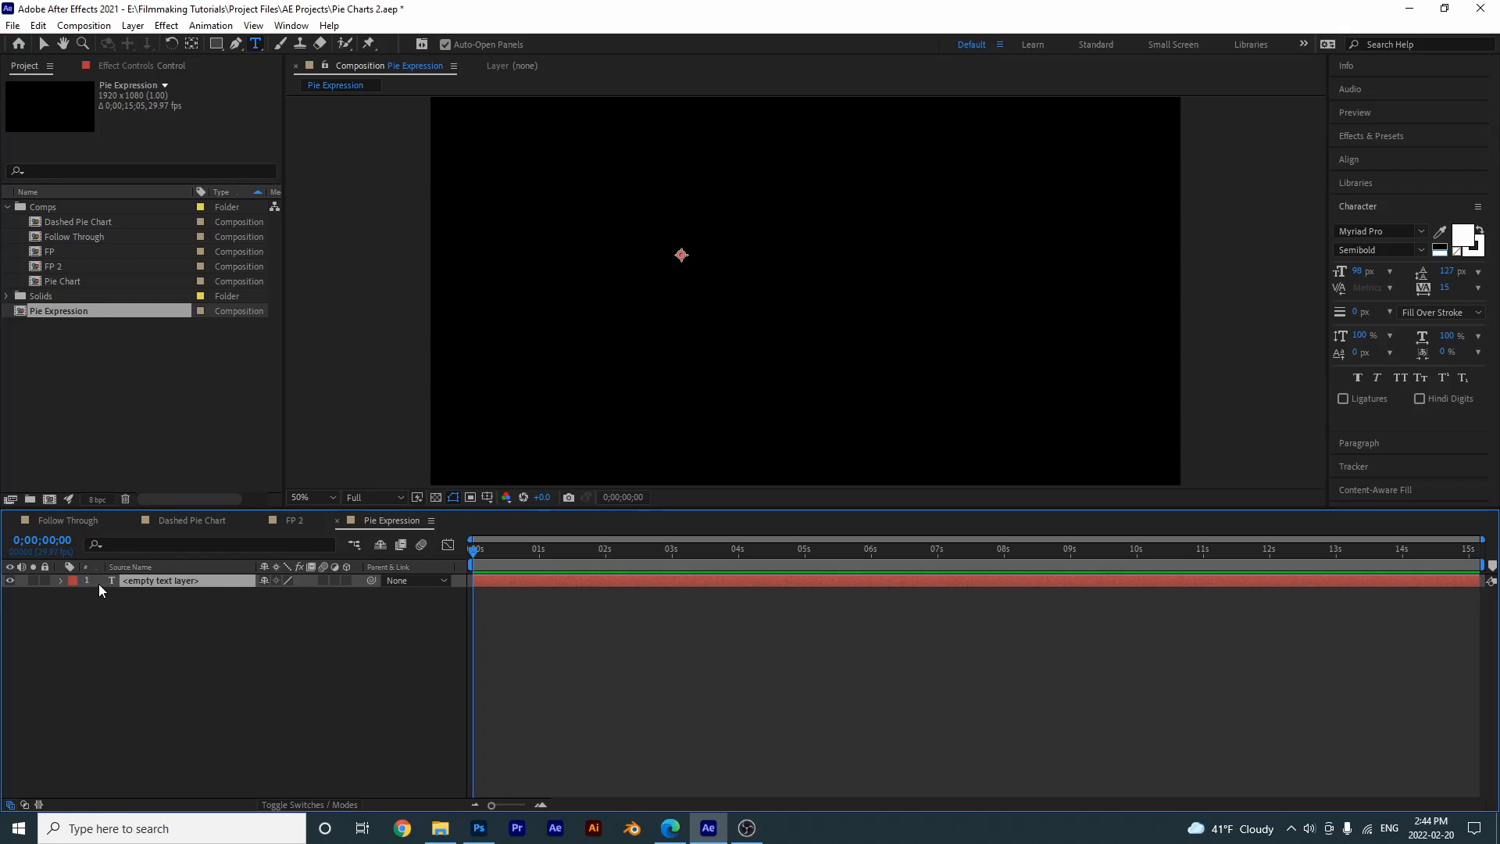
- Add an expression to the empty text layer's Source Text property and set it to time
click(60, 581)
click(75, 594)
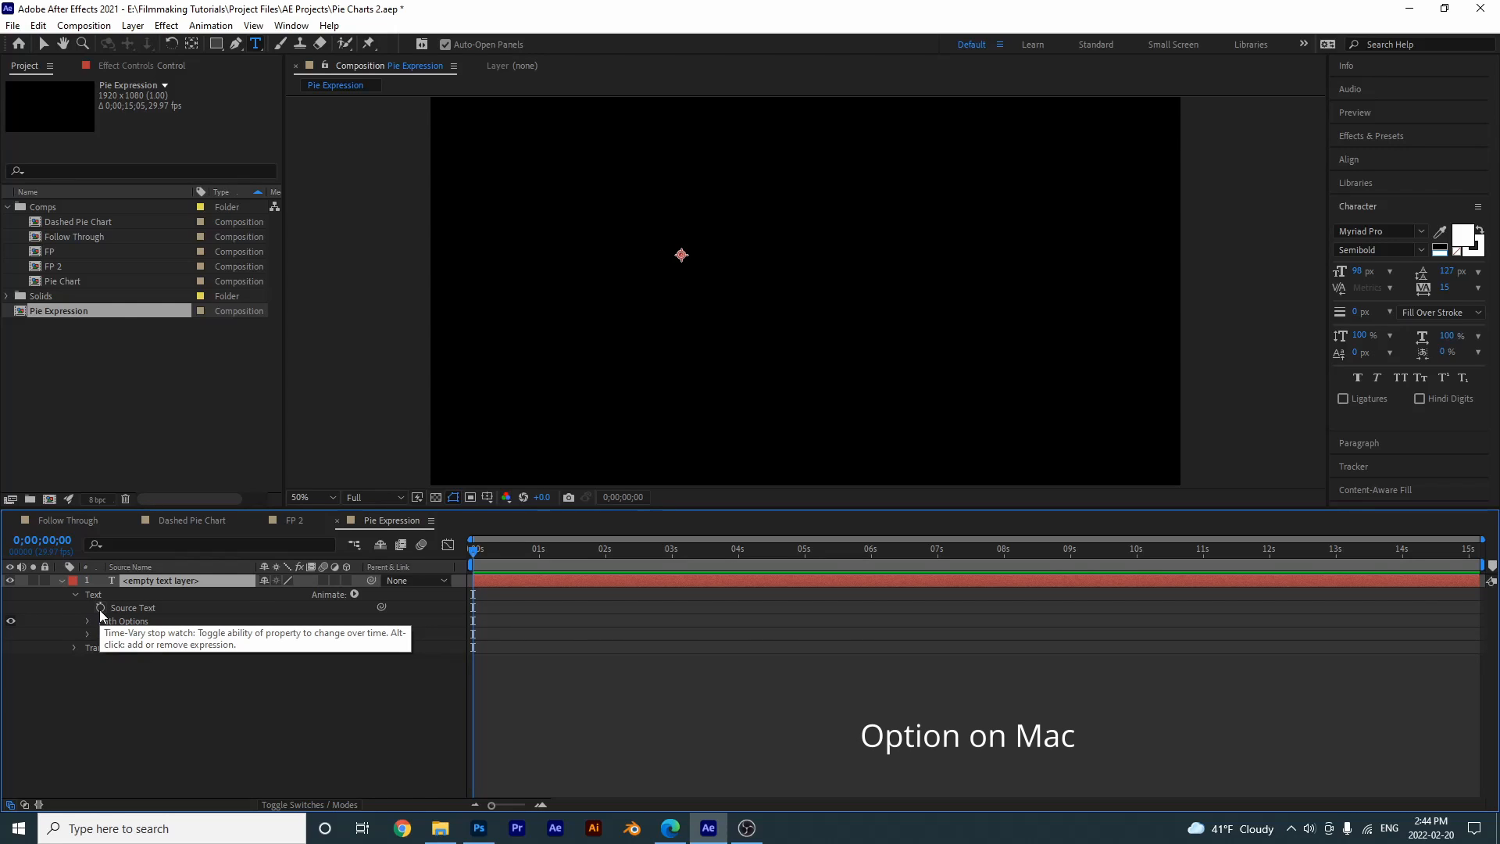
alt+click(100, 608)
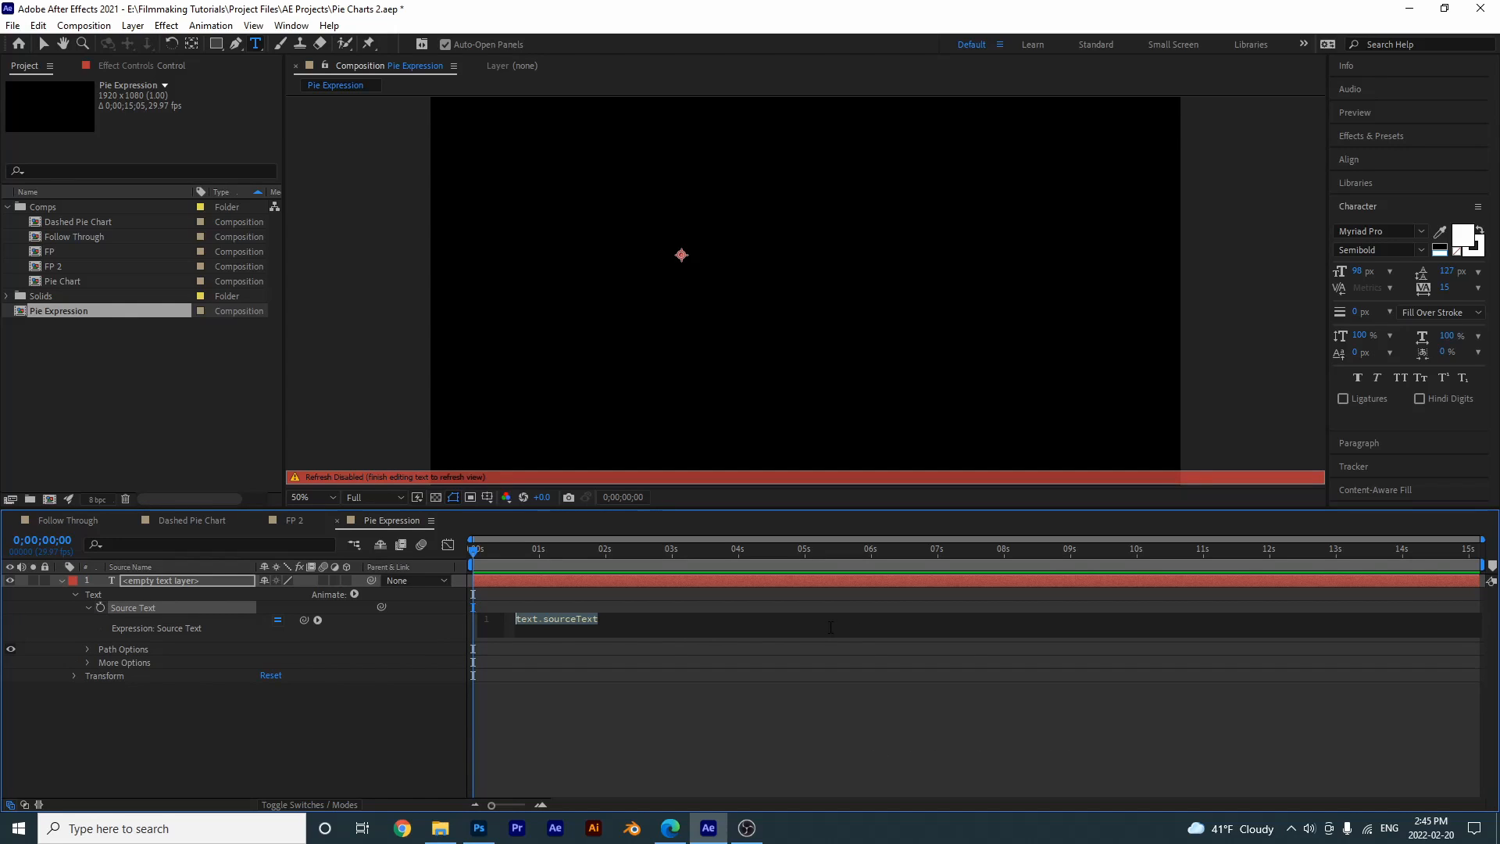
text(time)
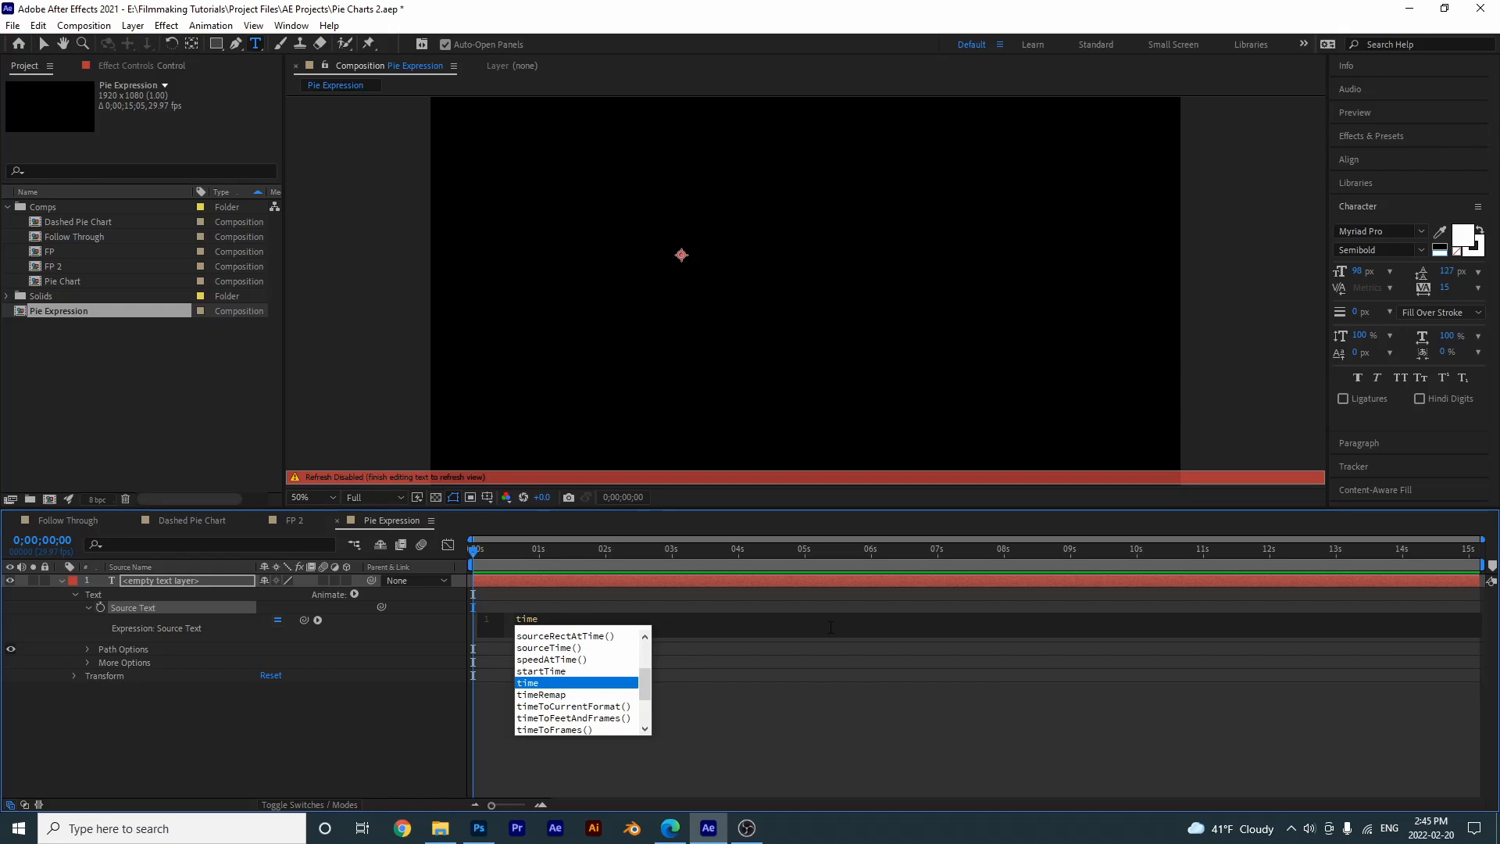
click(766, 711)
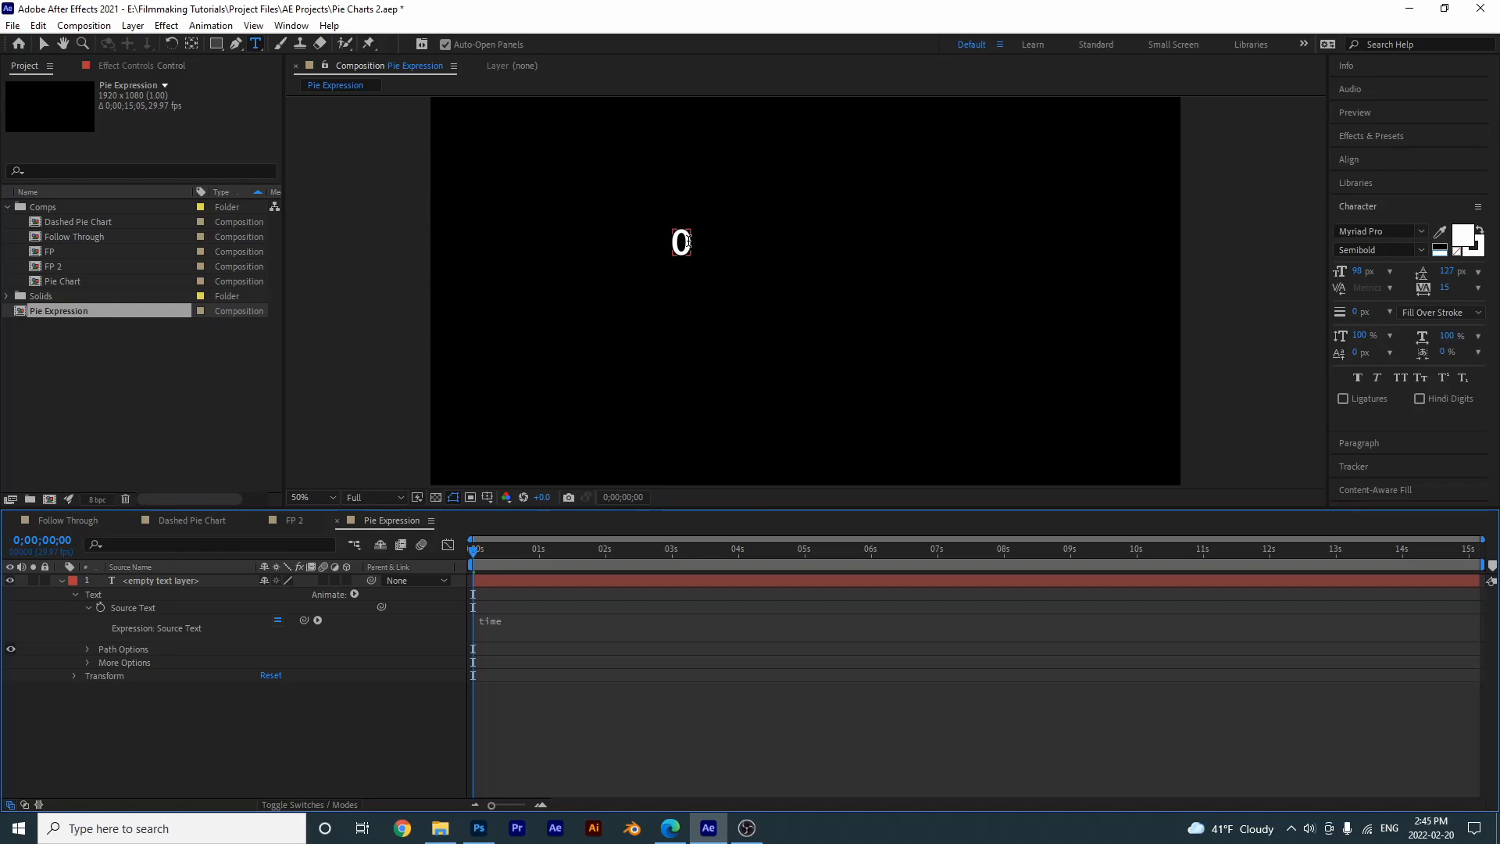
- View the text briefly over the transparency grid, and scrub and preview the timeline to examine how the time value changes at each second
click(436, 498)
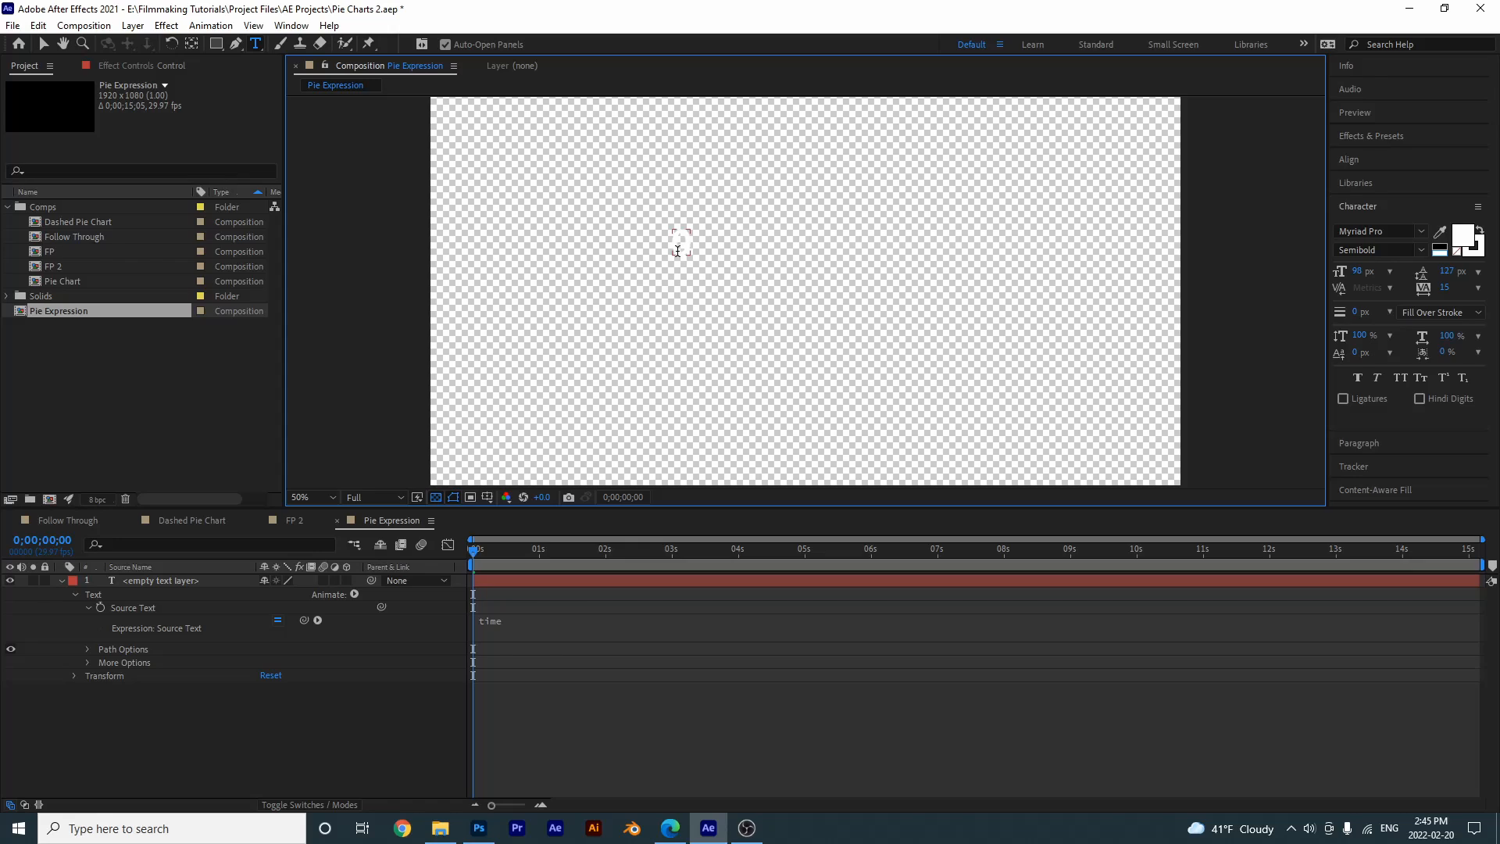
click(436, 497)
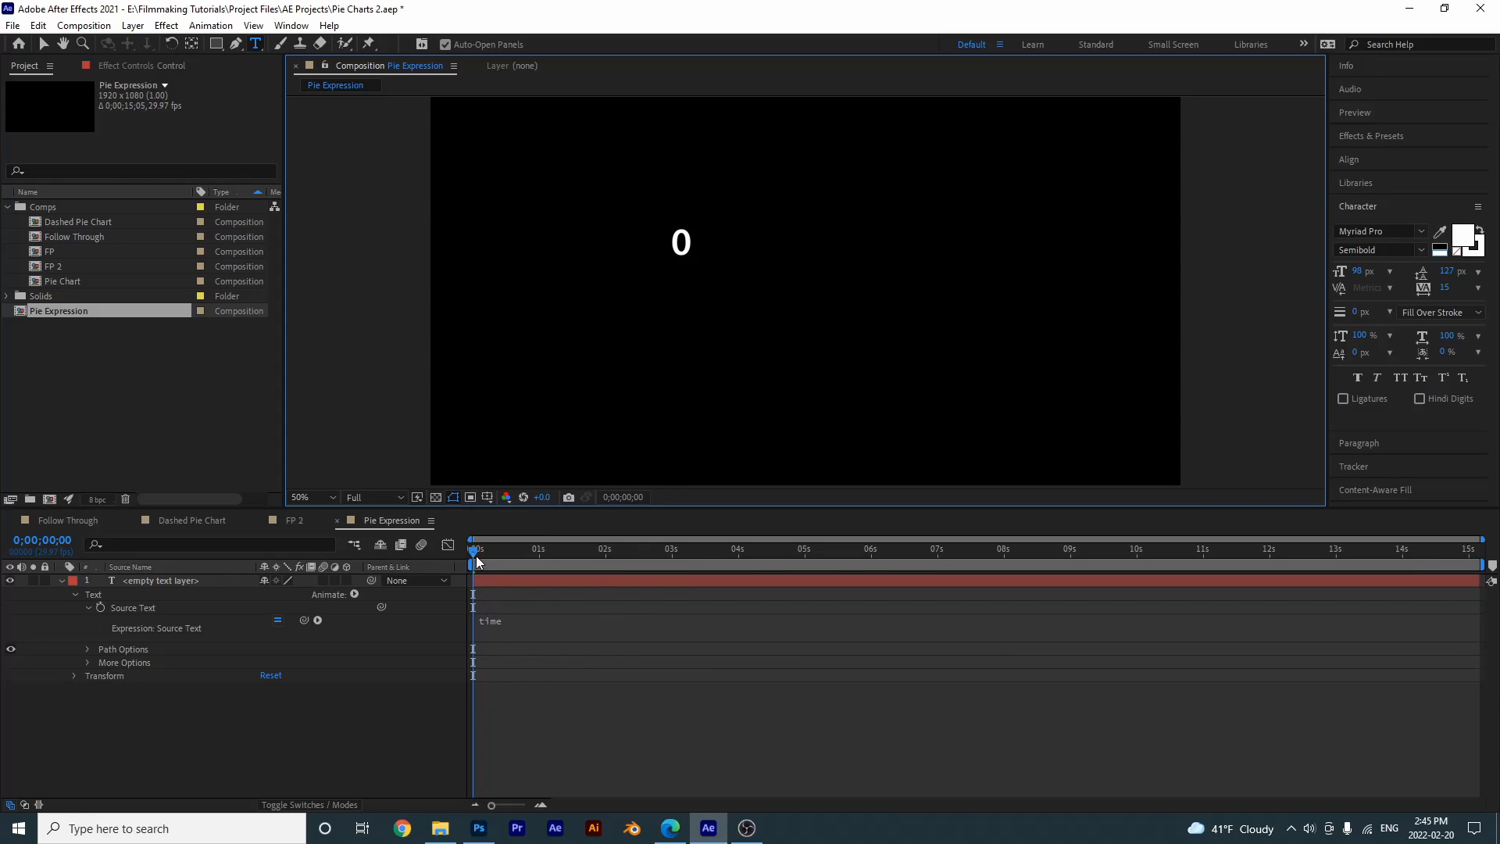
drag(472, 551, 694, 534)
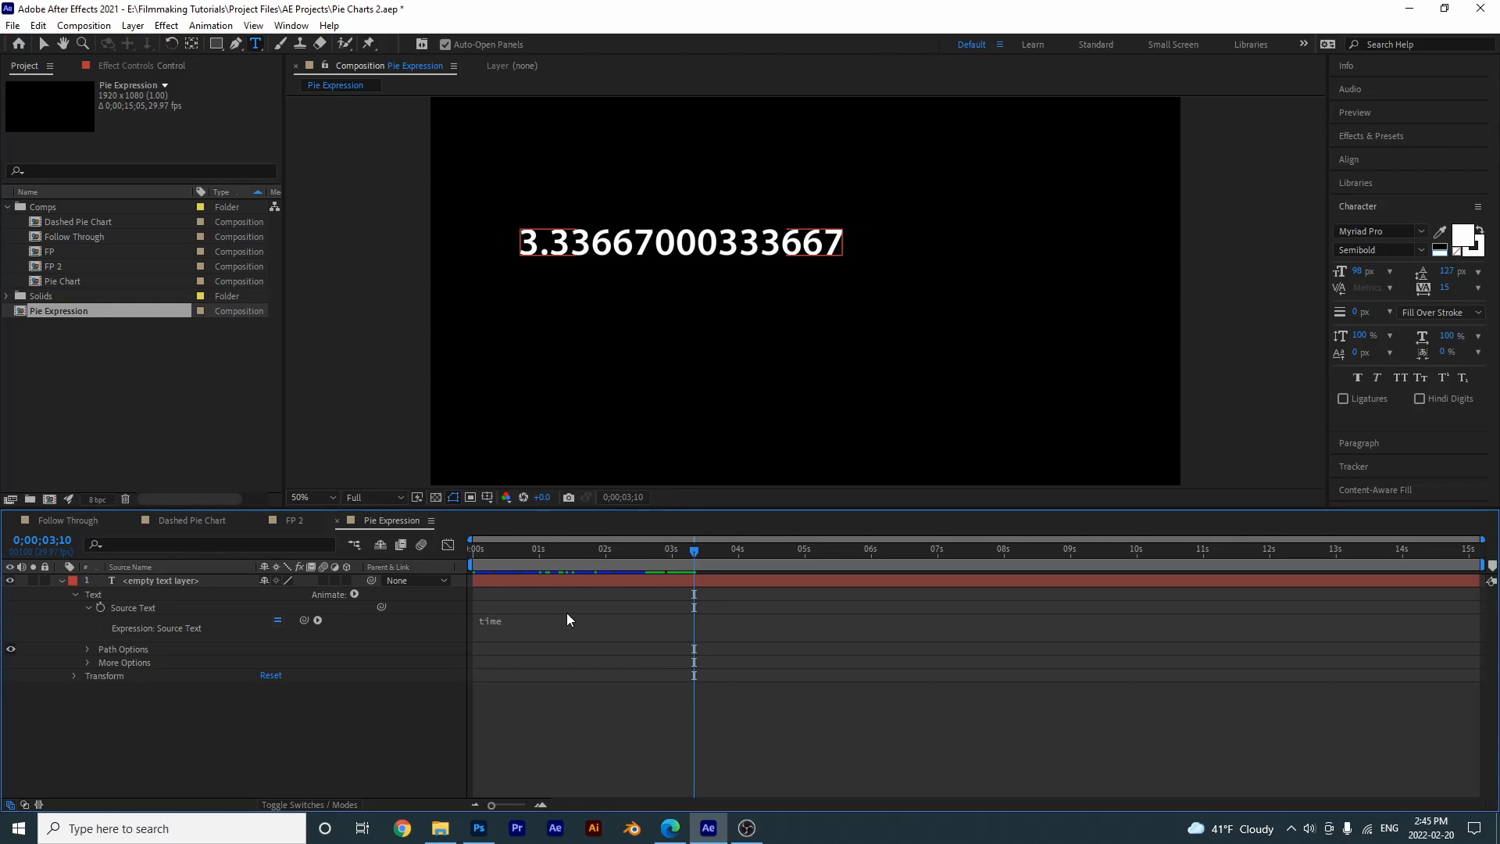
key(shift+Page_Up)
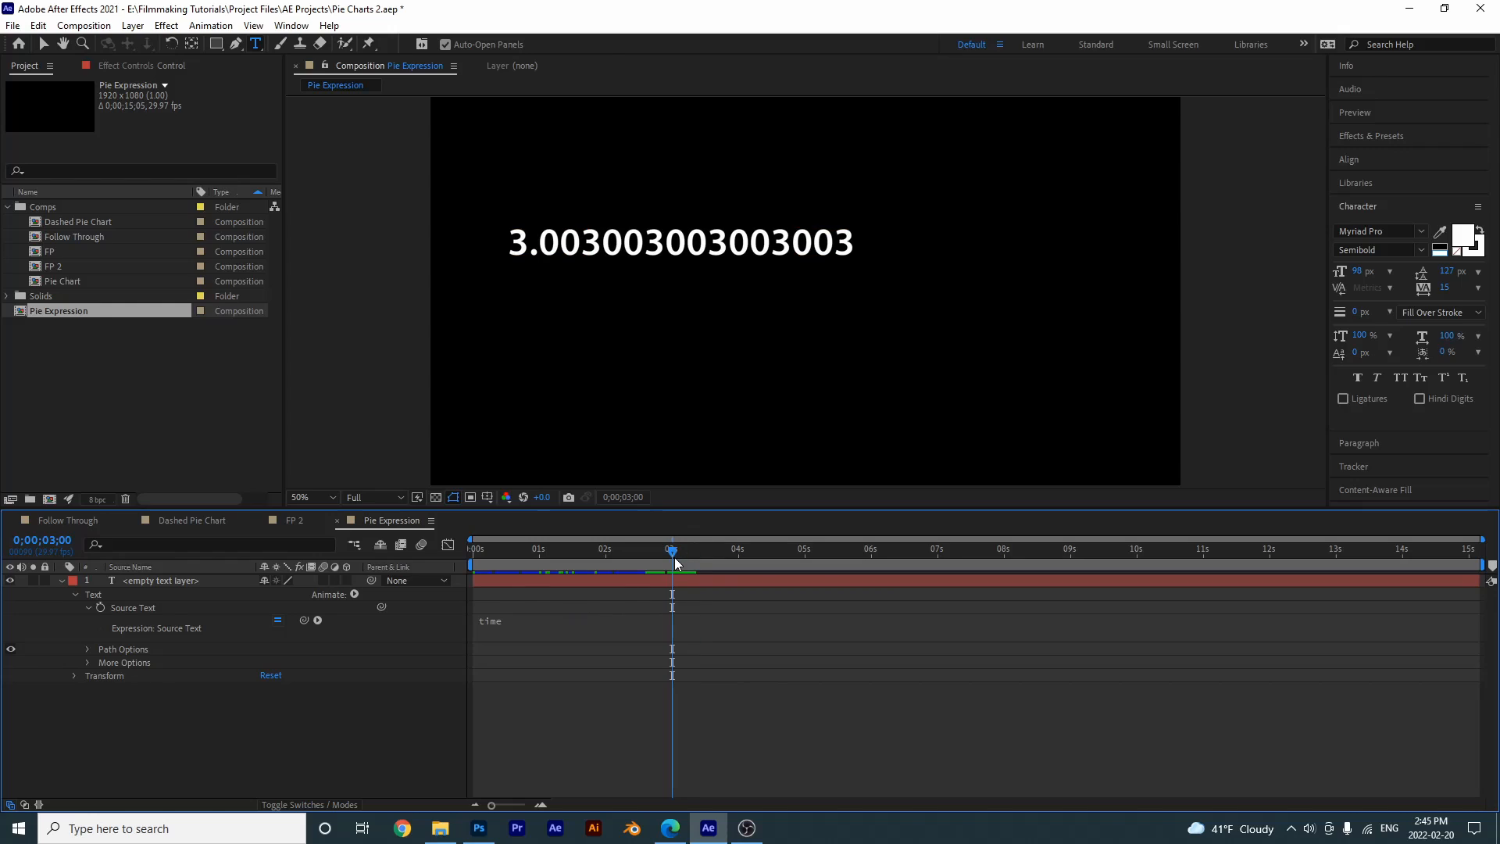
click(513, 270)
click(536, 551)
key(Page_Down)
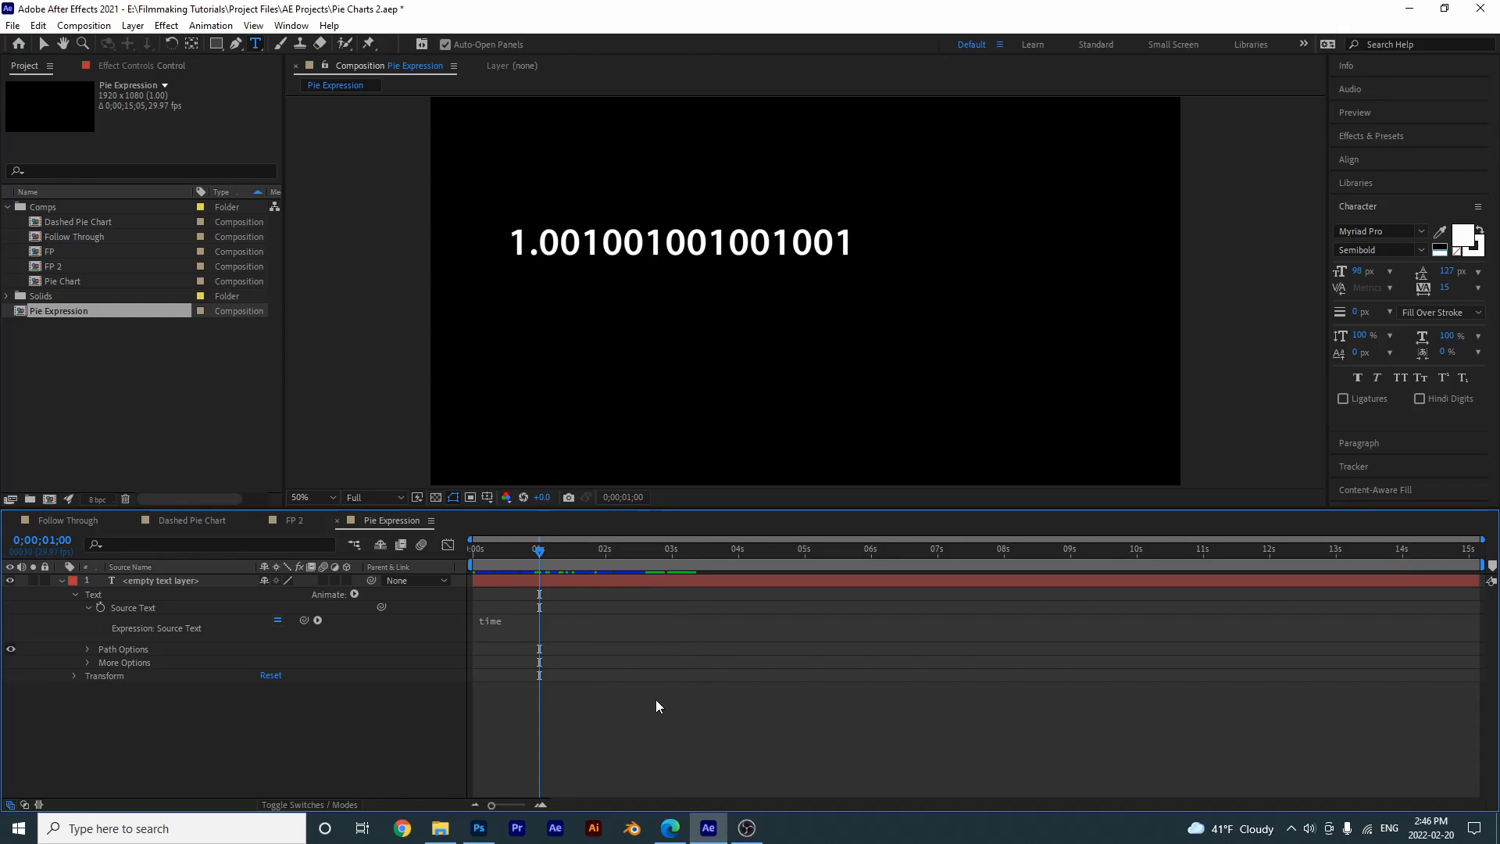
click(606, 553)
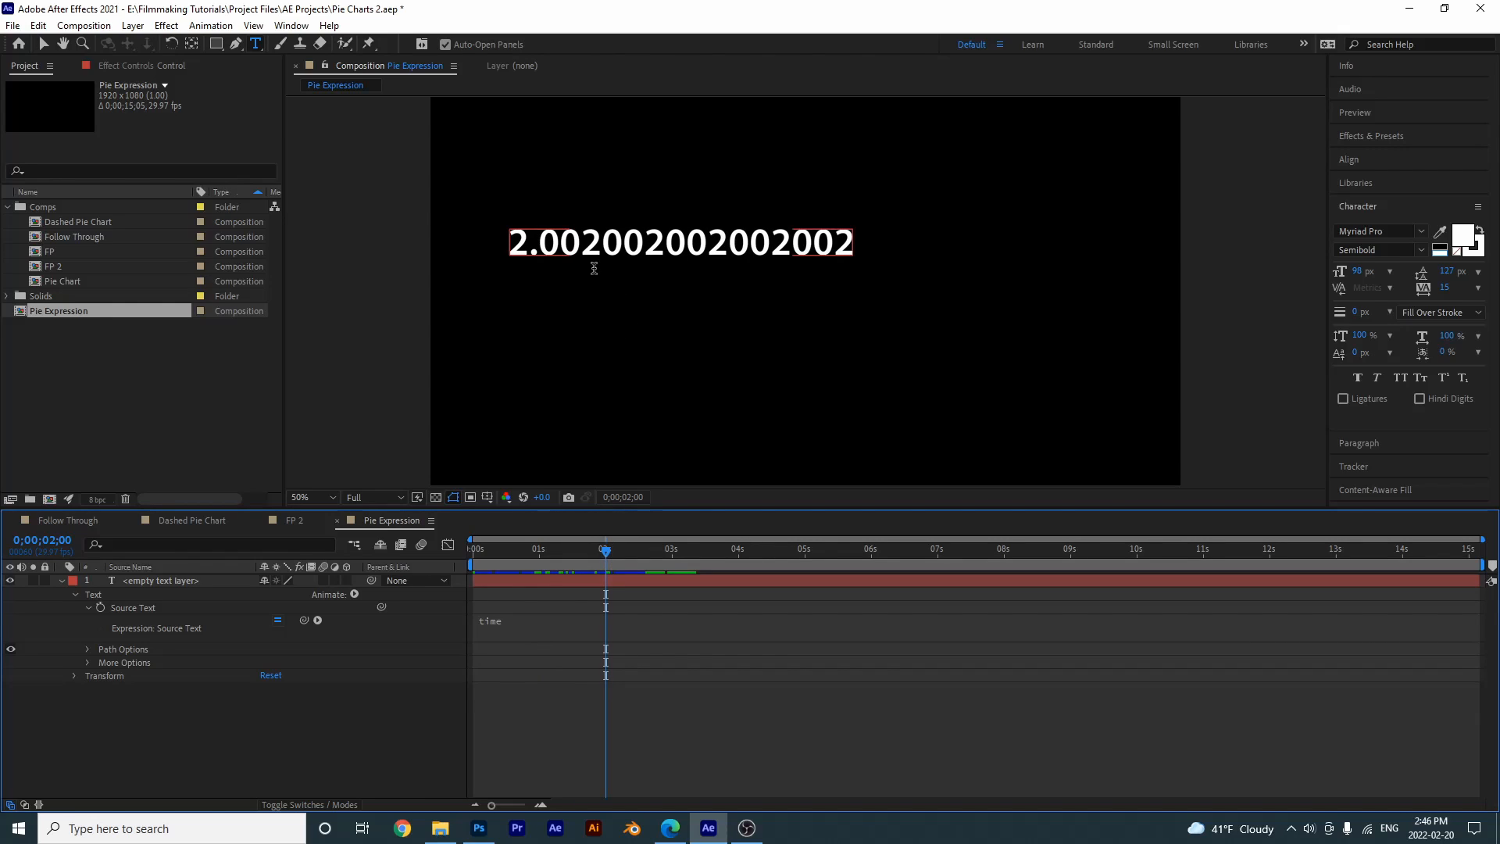
key(space)
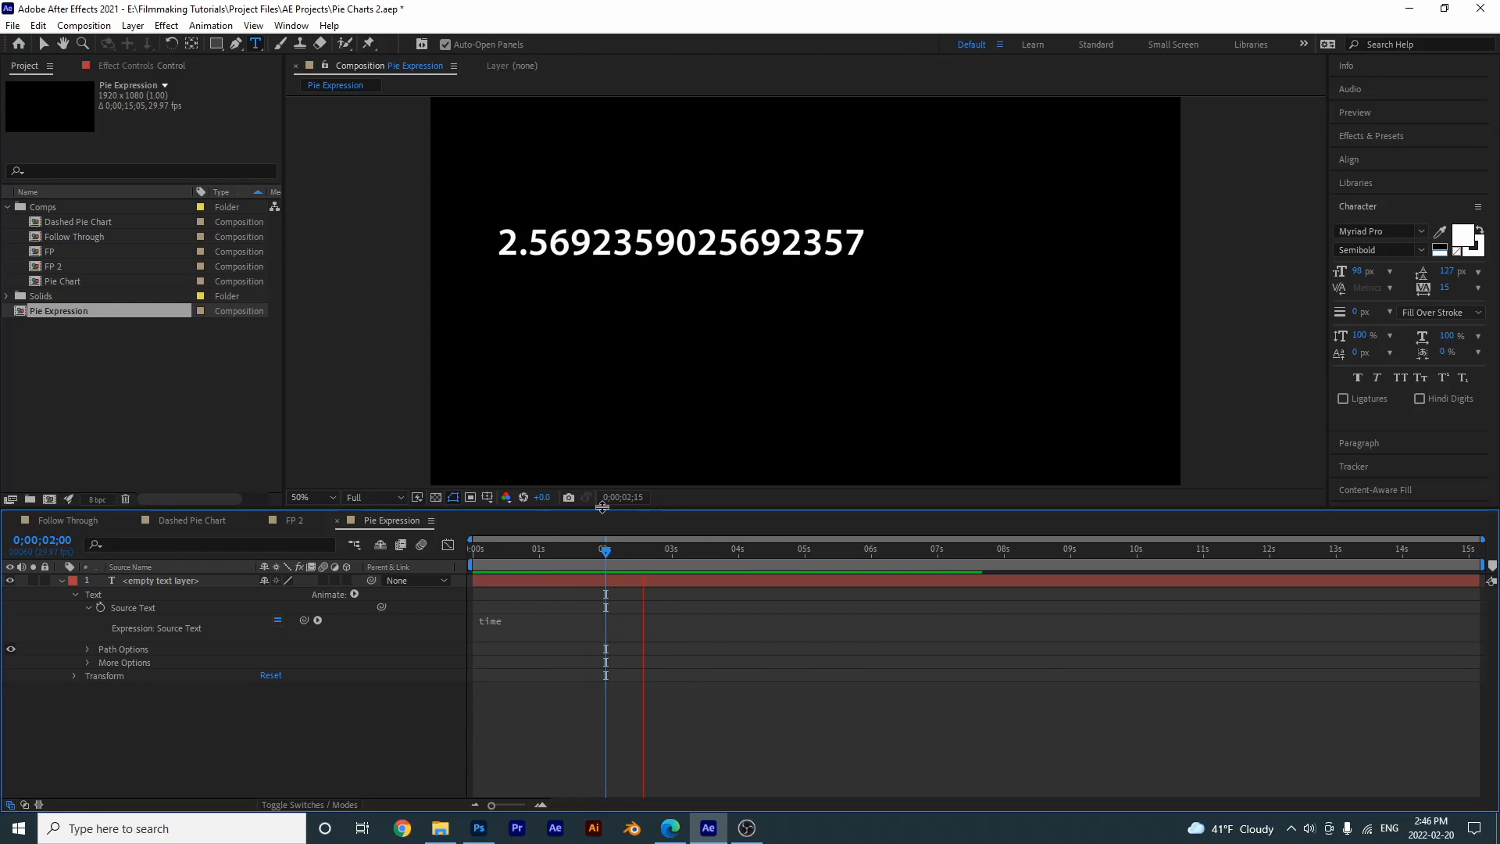
key(space)
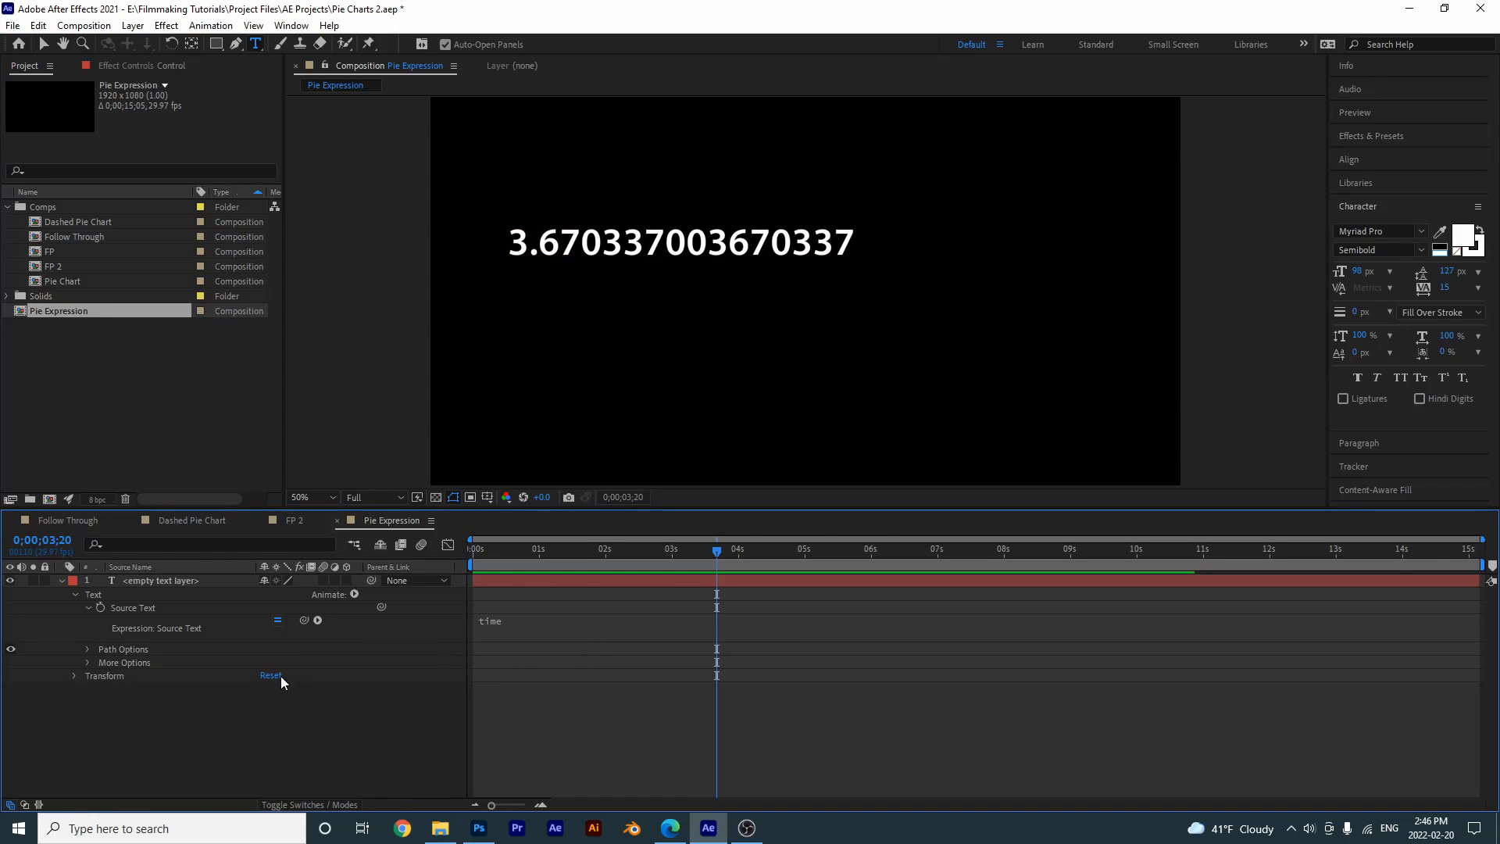
- Replace the Source Text expression with the interpolation function linear(t, tMin, tMax, value1, value2)
click(317, 621)
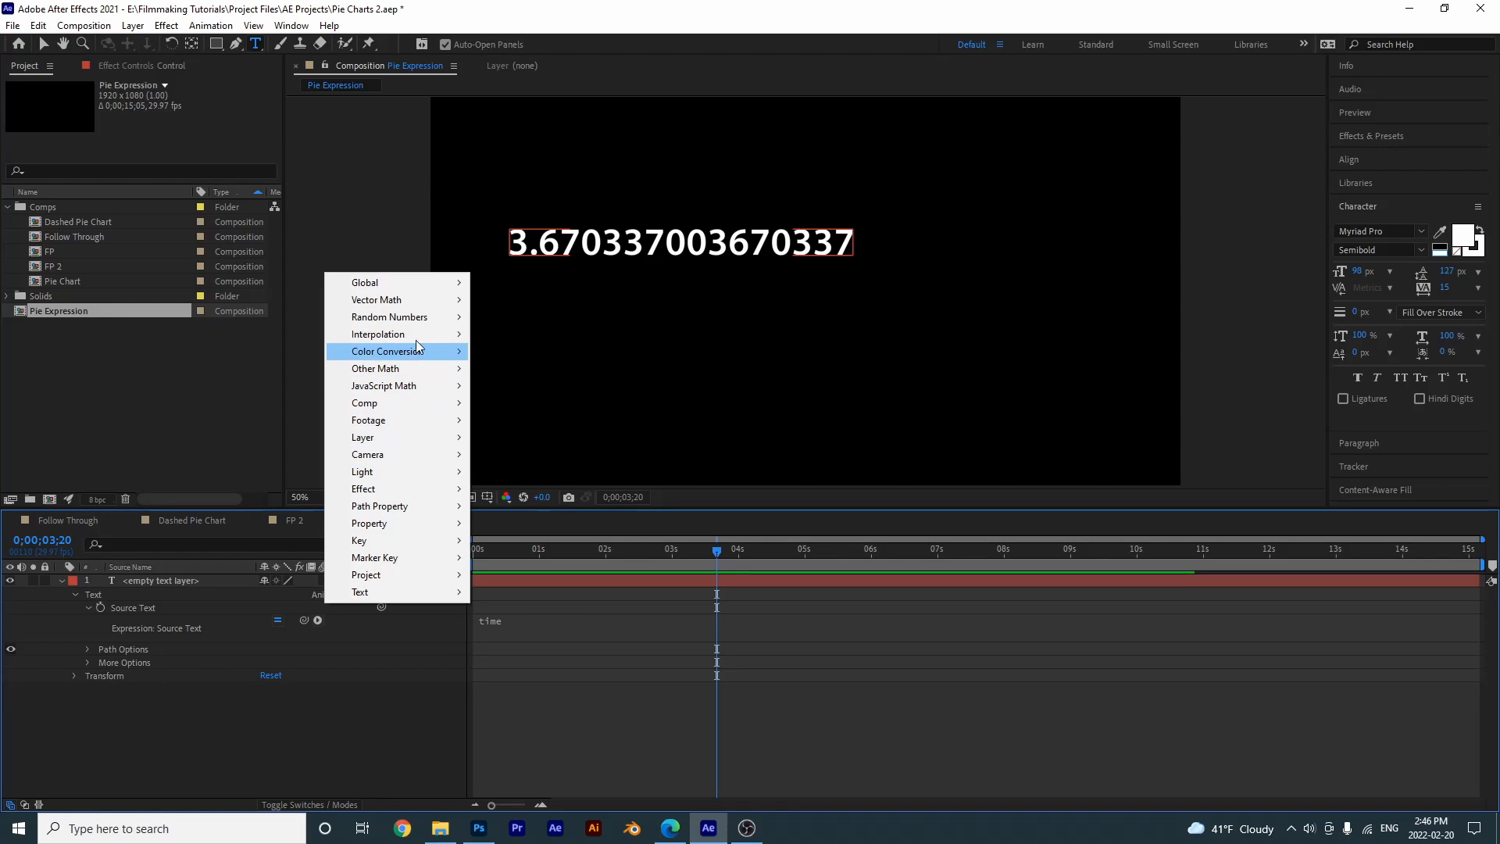
mouse_move(420, 330)
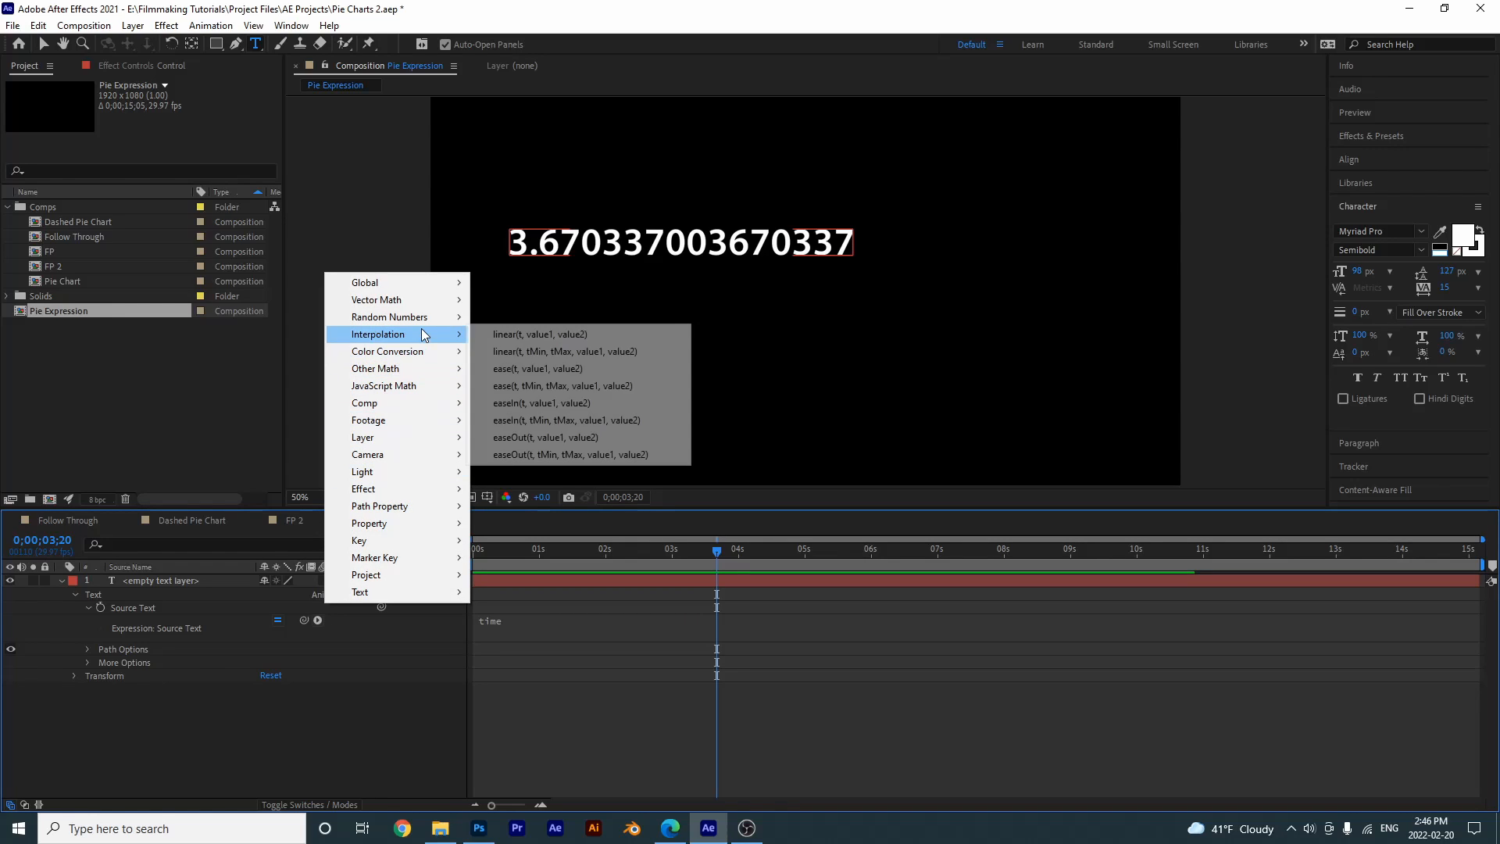
click(644, 352)
click(547, 684)
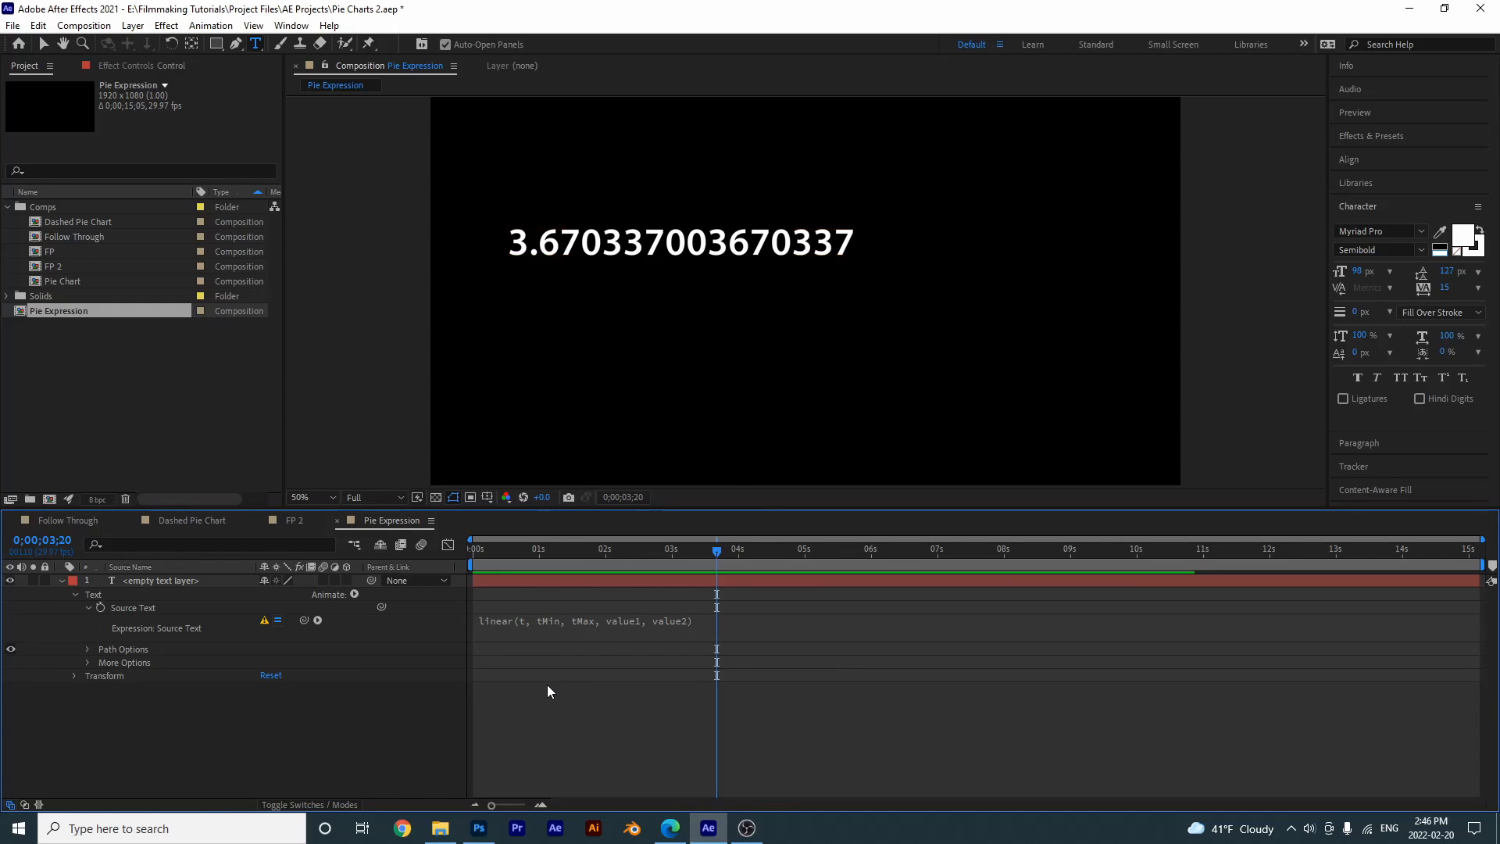
- Replace t with time, tMin with 1 and tMax with 5 in the linear expression
click(518, 622)
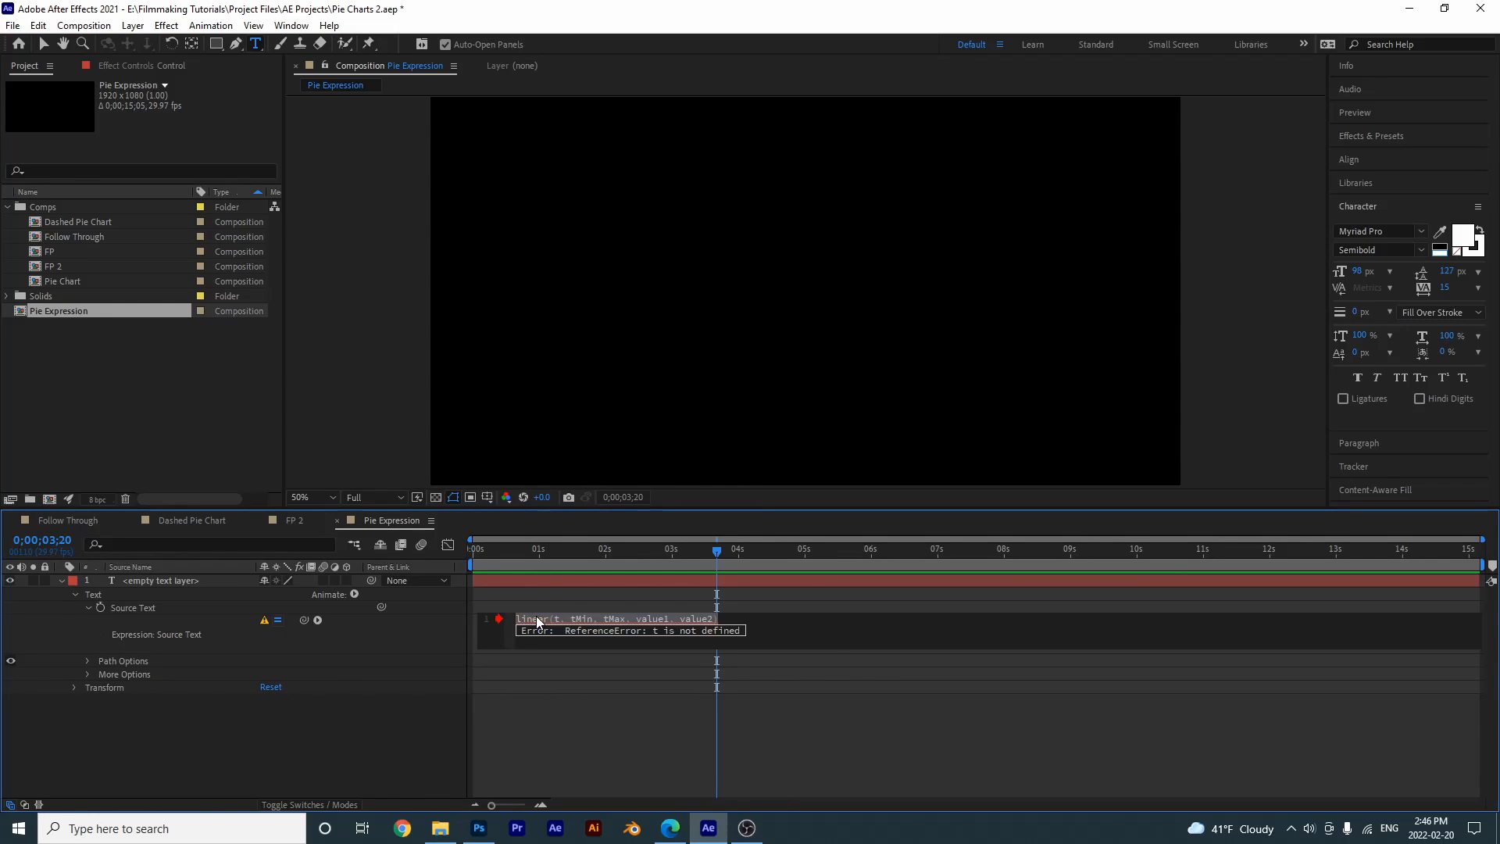
click(560, 616)
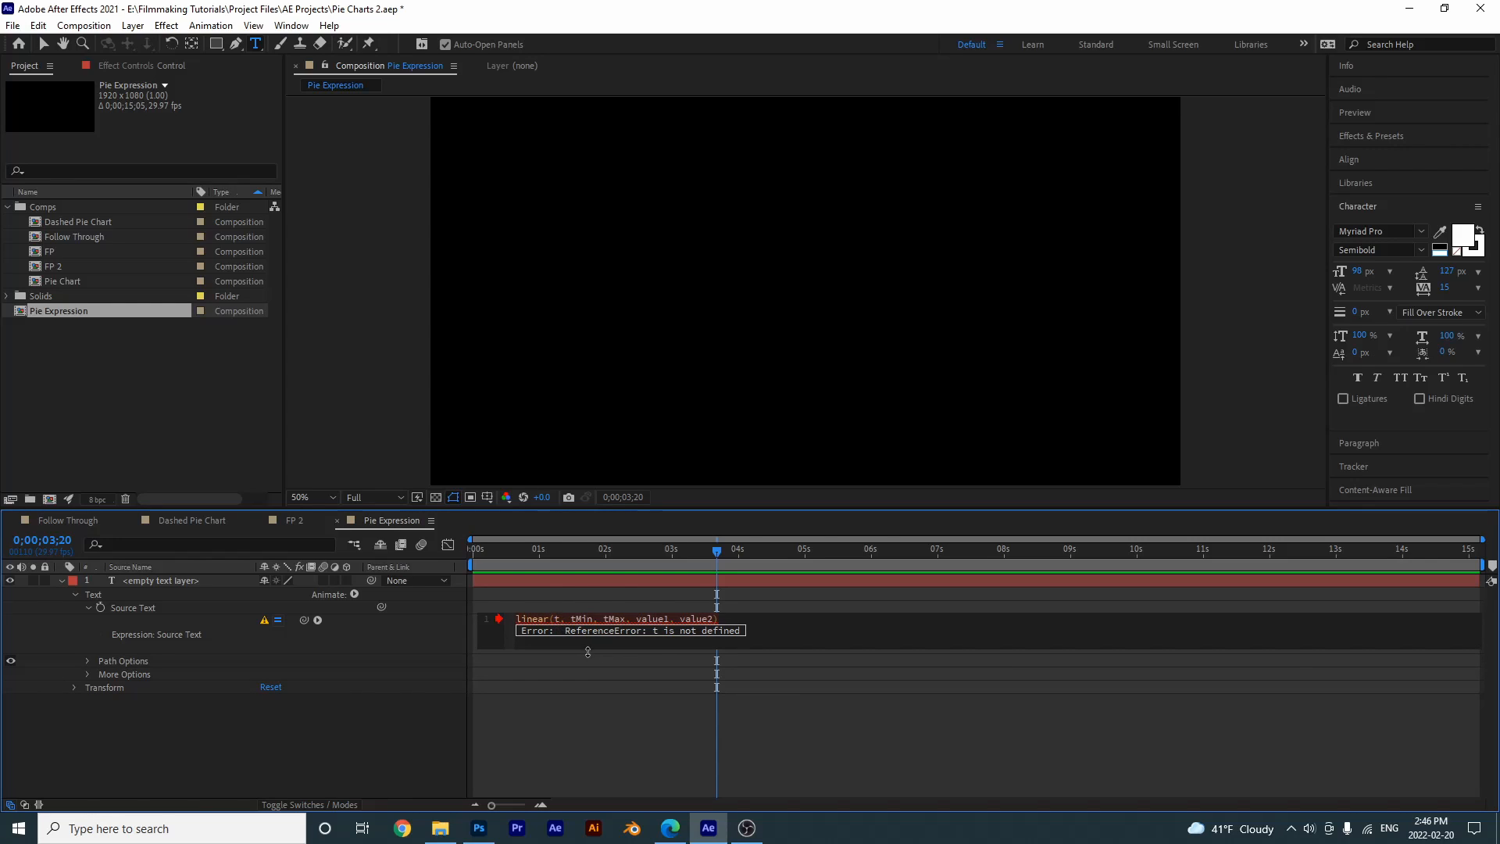
text(ime)
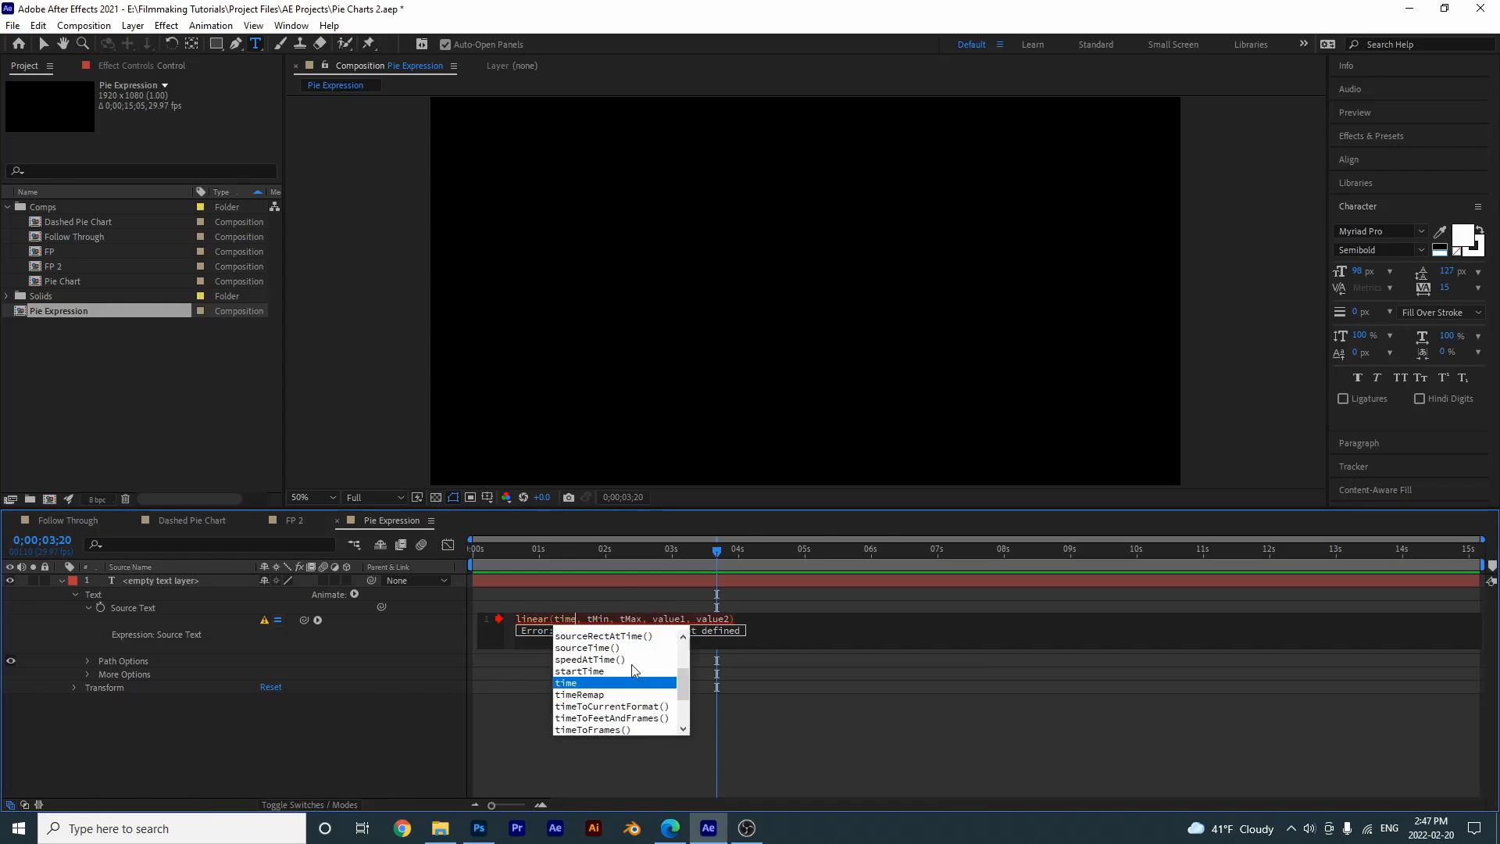
click(598, 617)
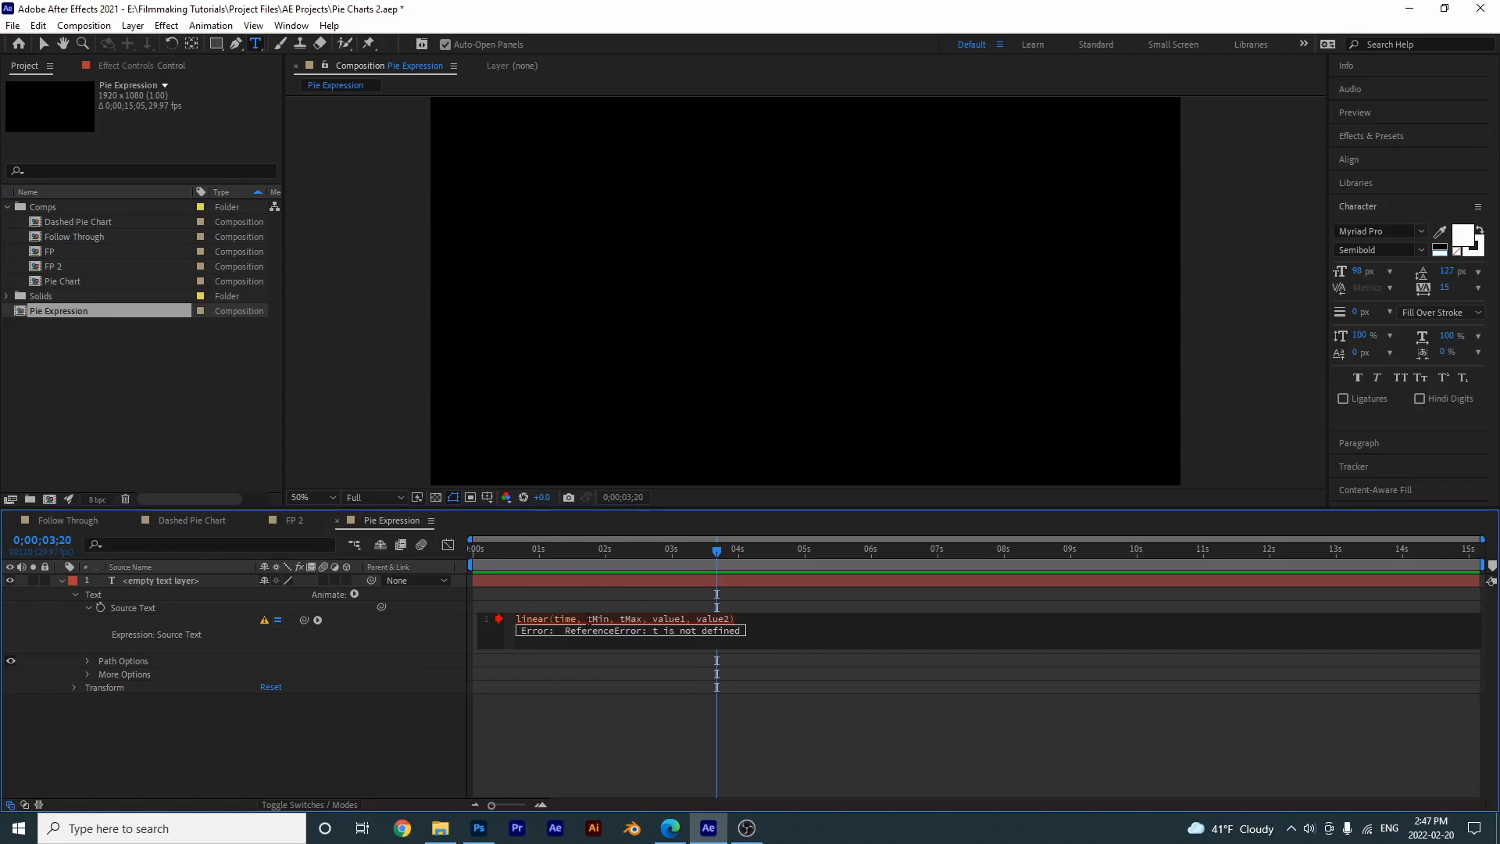
double_click(603, 619)
text(1)
double_click(611, 618)
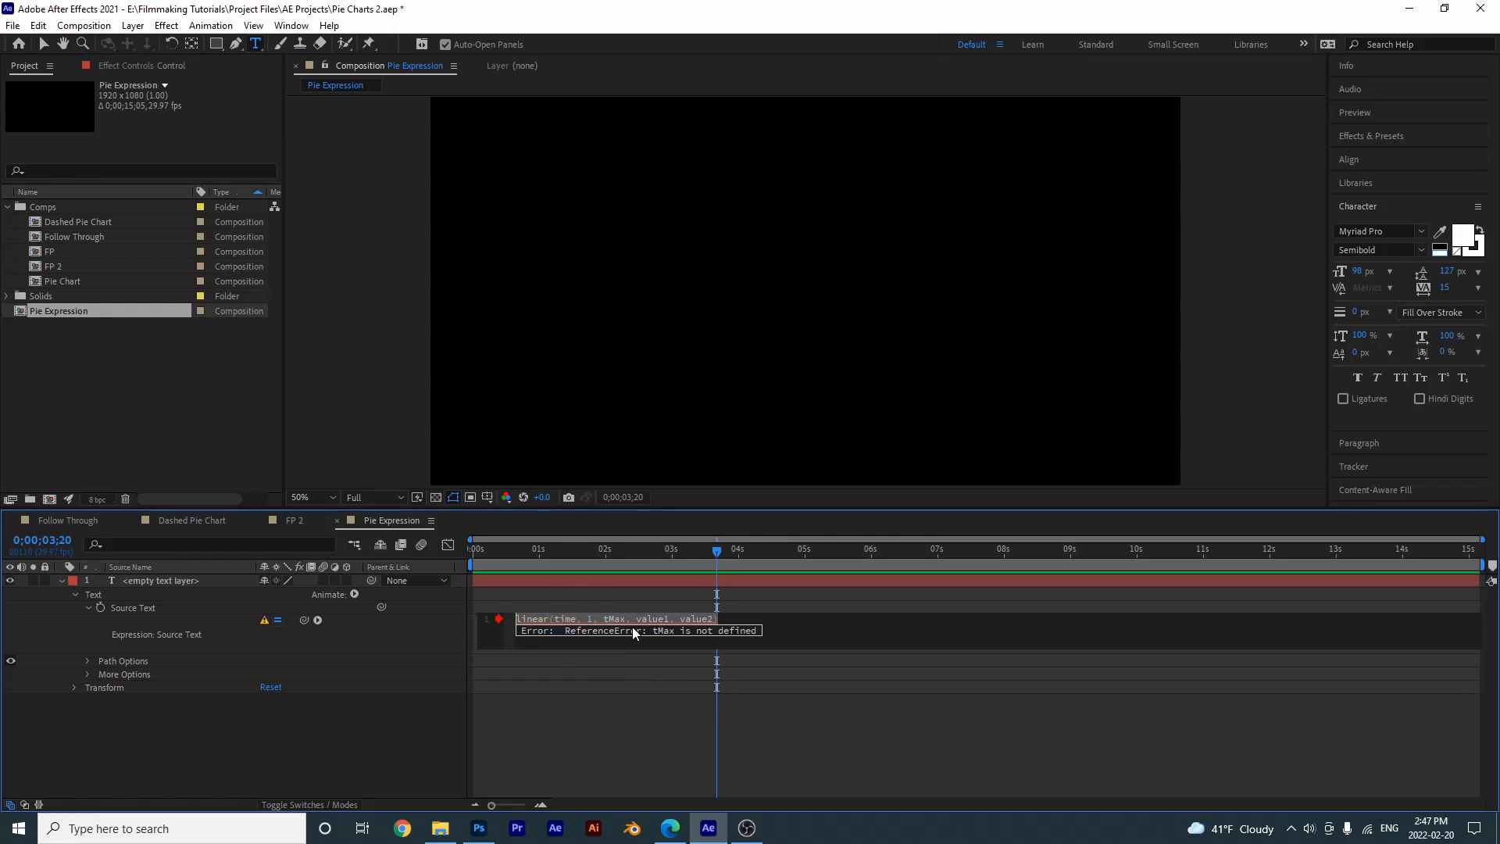
drag(617, 617, 626, 618)
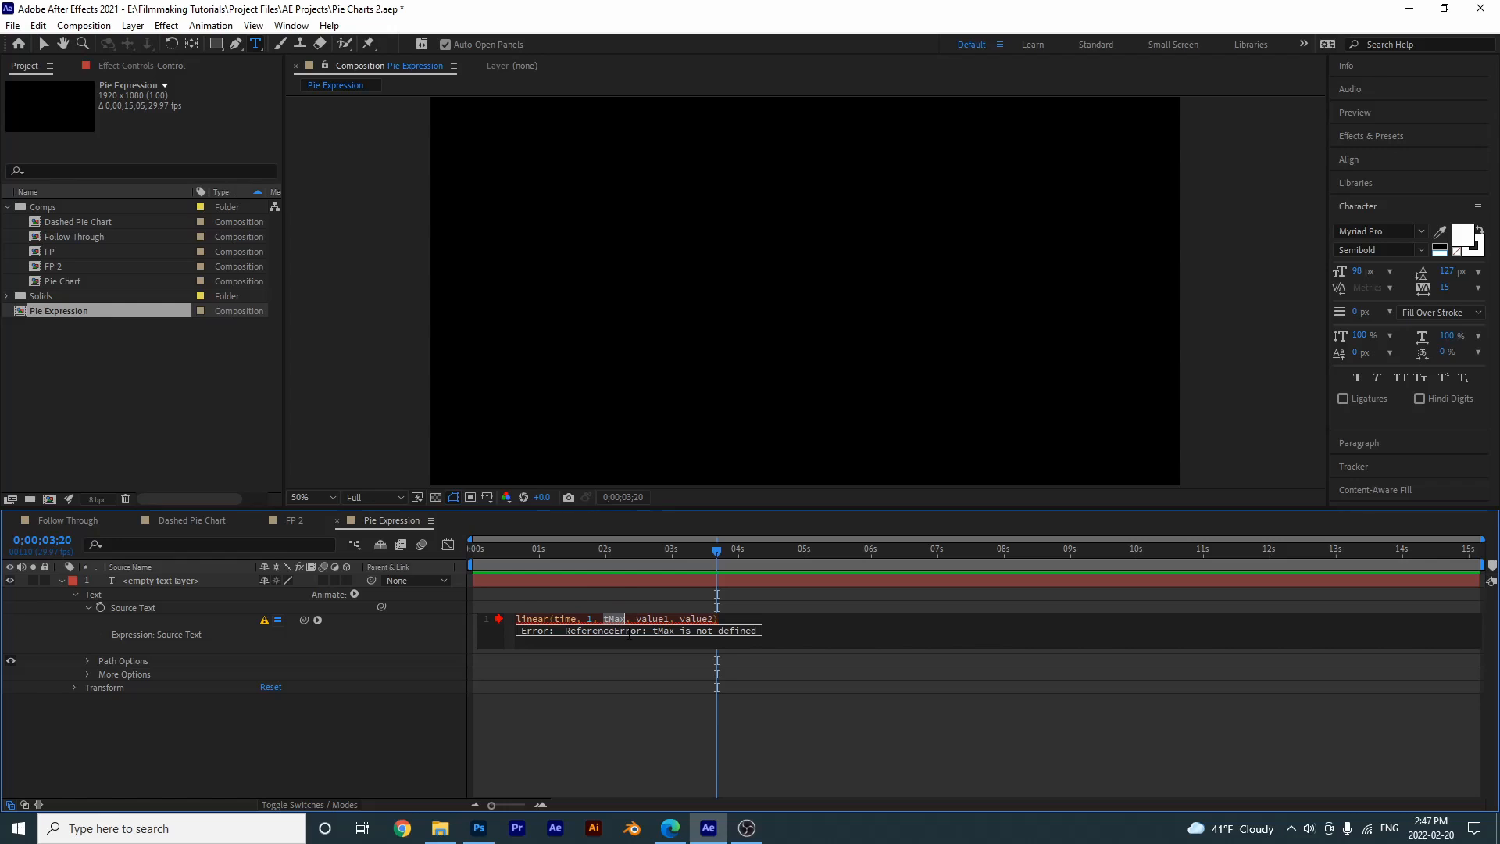
text(5)
- Replace value1 with 0 and value2 with 100 in the linear expression and apply it
double_click(635, 619)
key(BackSpace)
text(0)
drag(637, 618, 671, 618)
text(100)
key(KP_Enter)
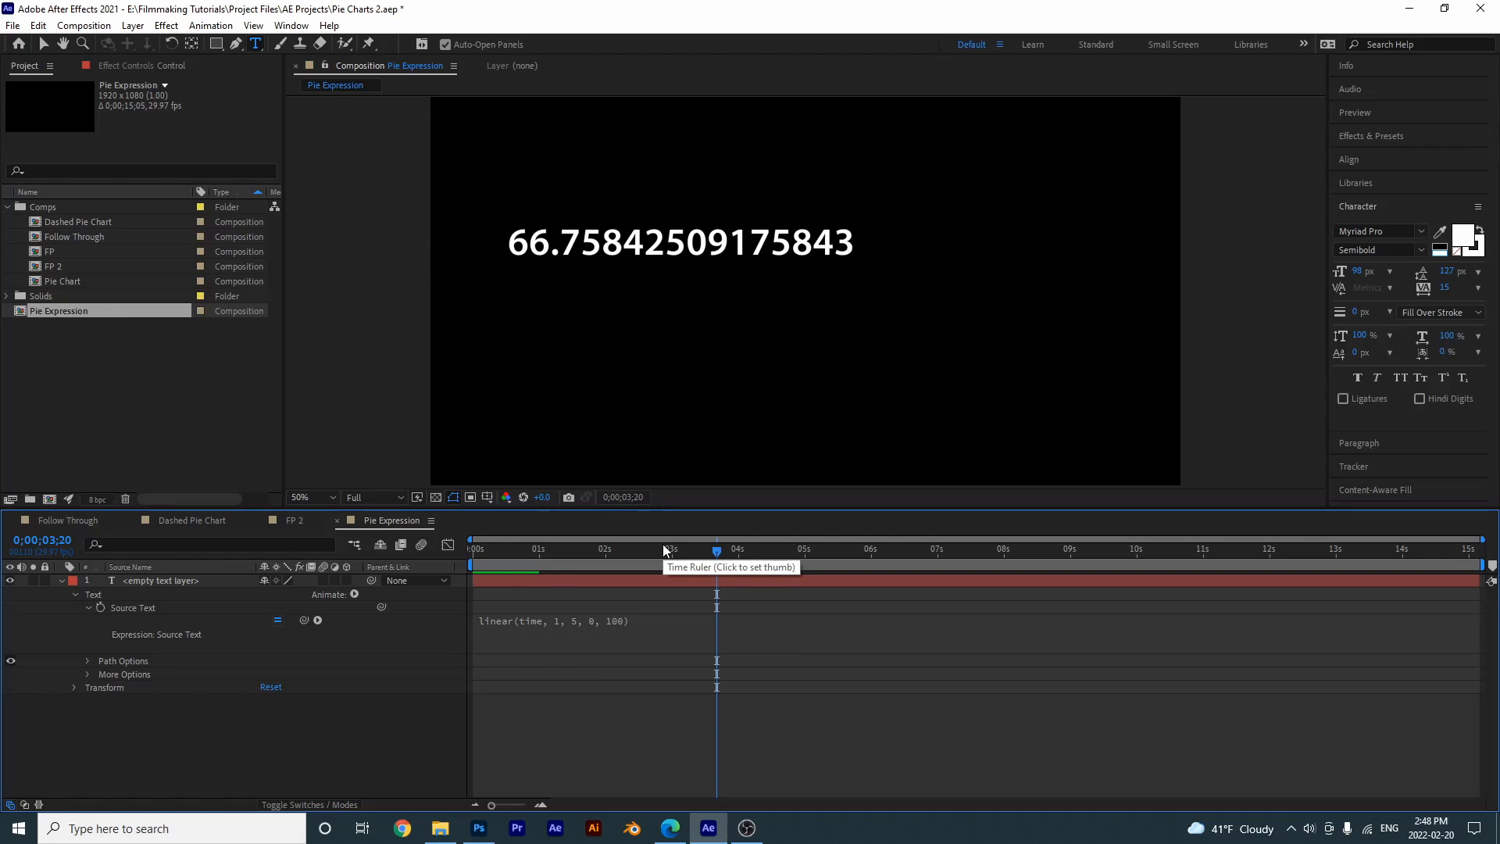
- Scrub the timeline between 1 and 5 seconds to examine the interpolated number at each second
drag(663, 544, 539, 595)
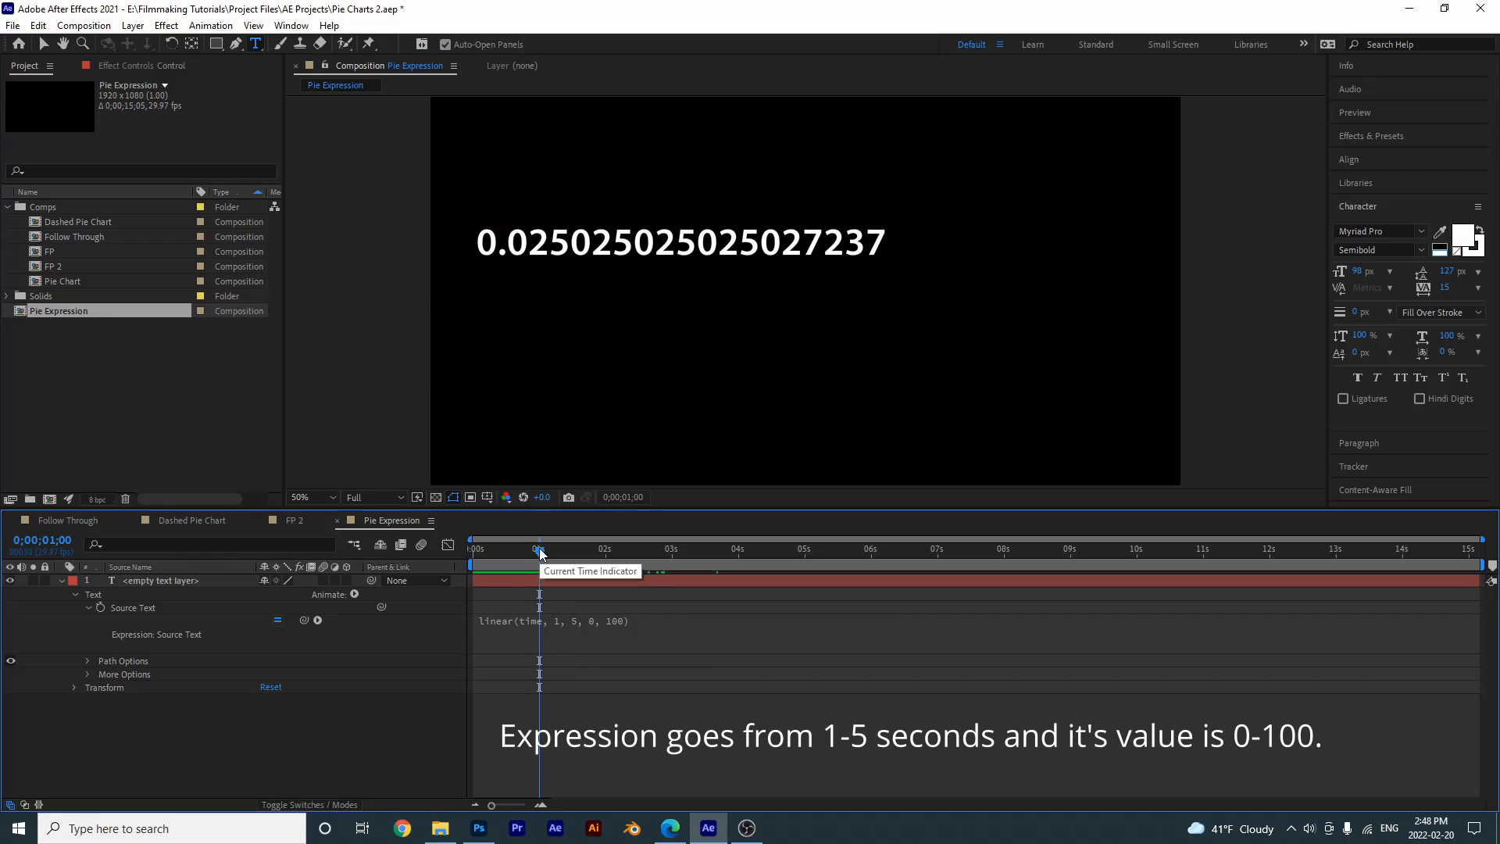
click(608, 554)
drag(626, 557, 804, 561)
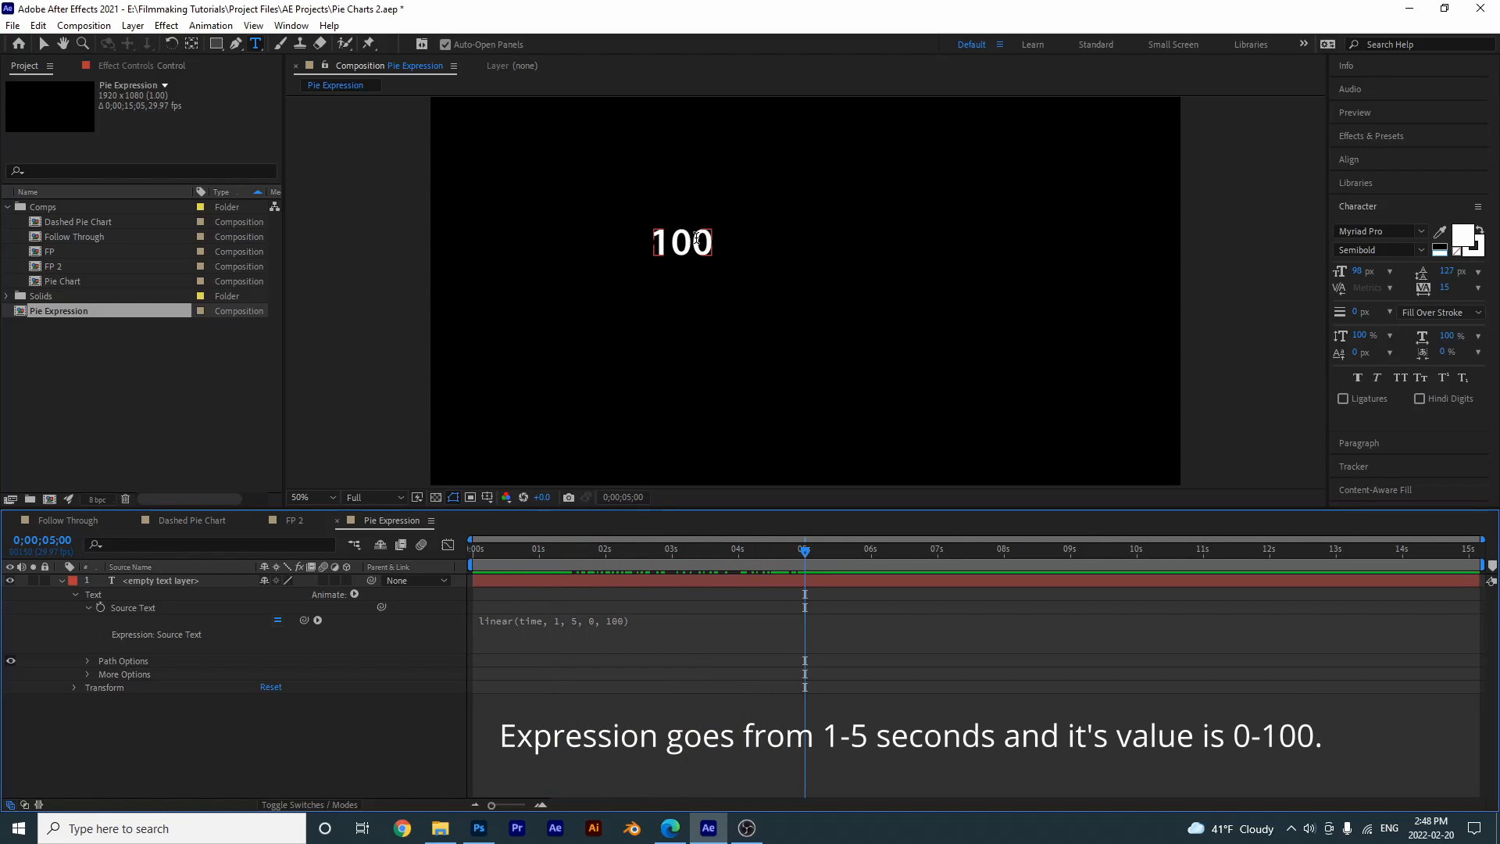
click(672, 552)
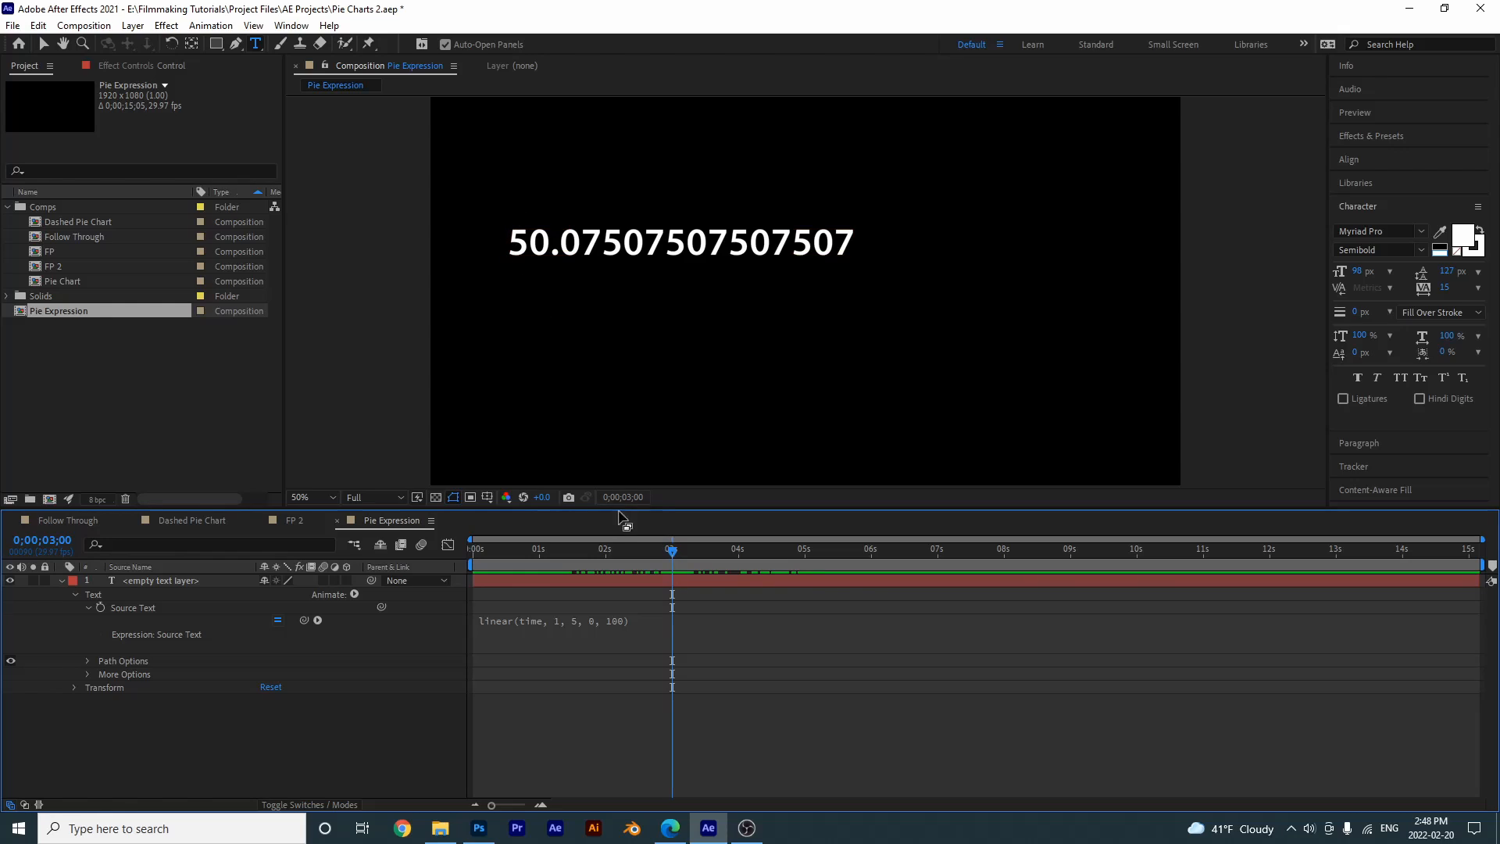
click(606, 552)
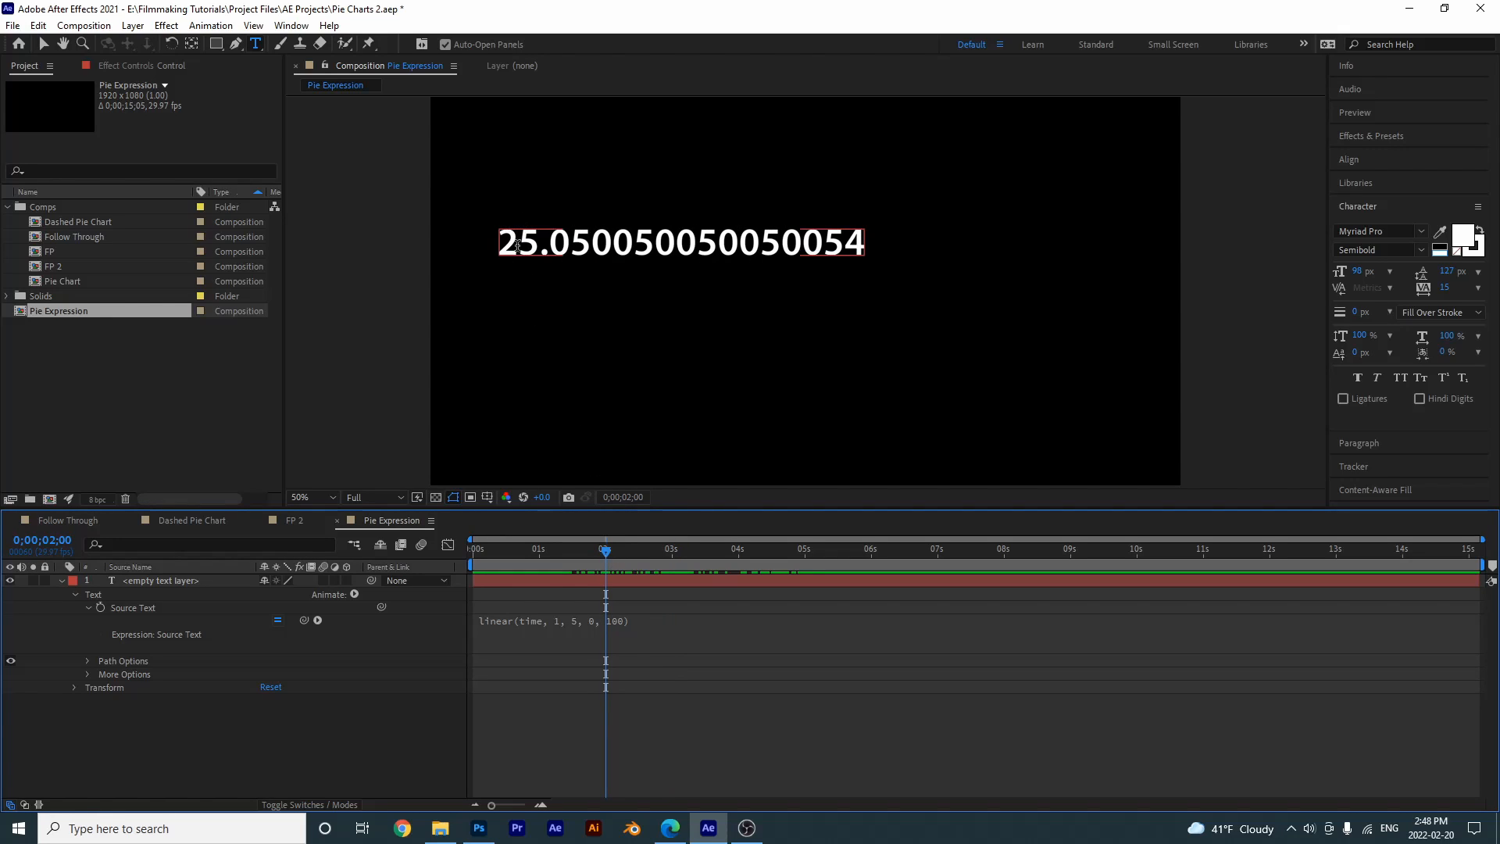
click(737, 553)
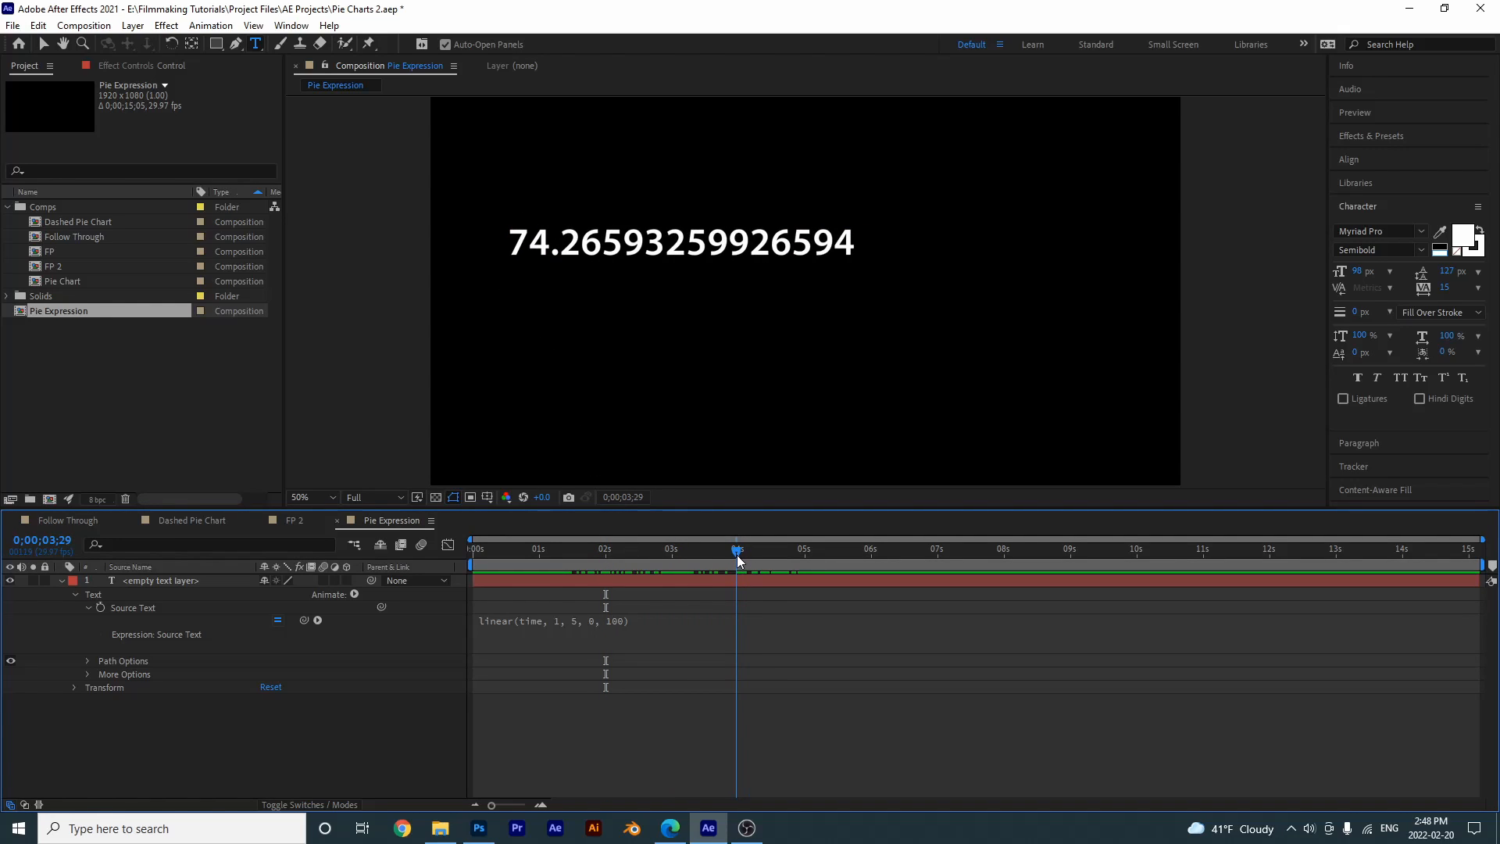
click(738, 556)
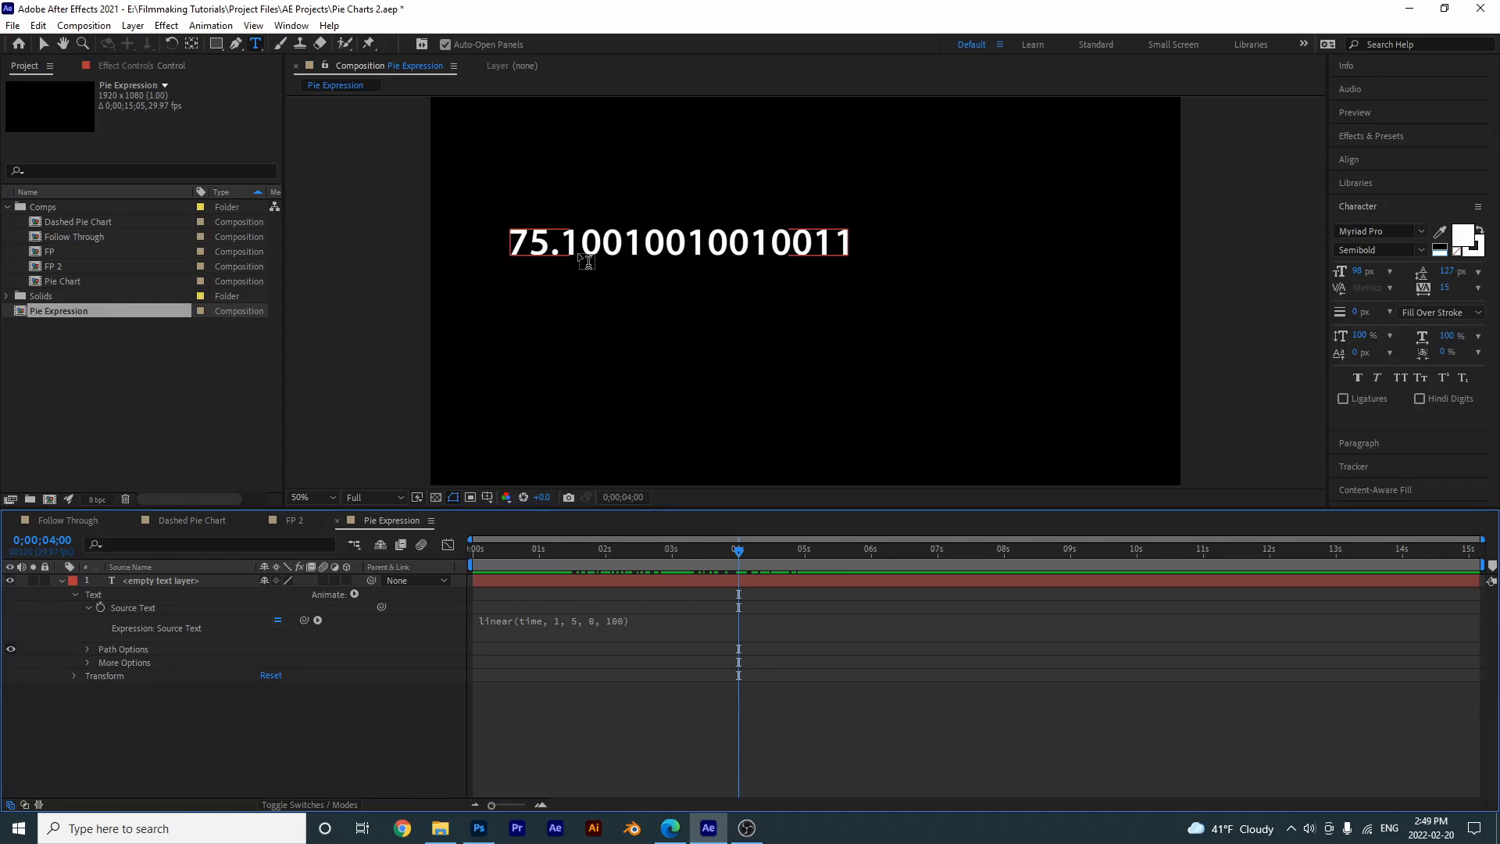
- Append .toFixed() to the linear Source Text expression, apply it and scrub to about 3.5 seconds to check the number
click(644, 621)
text(.)
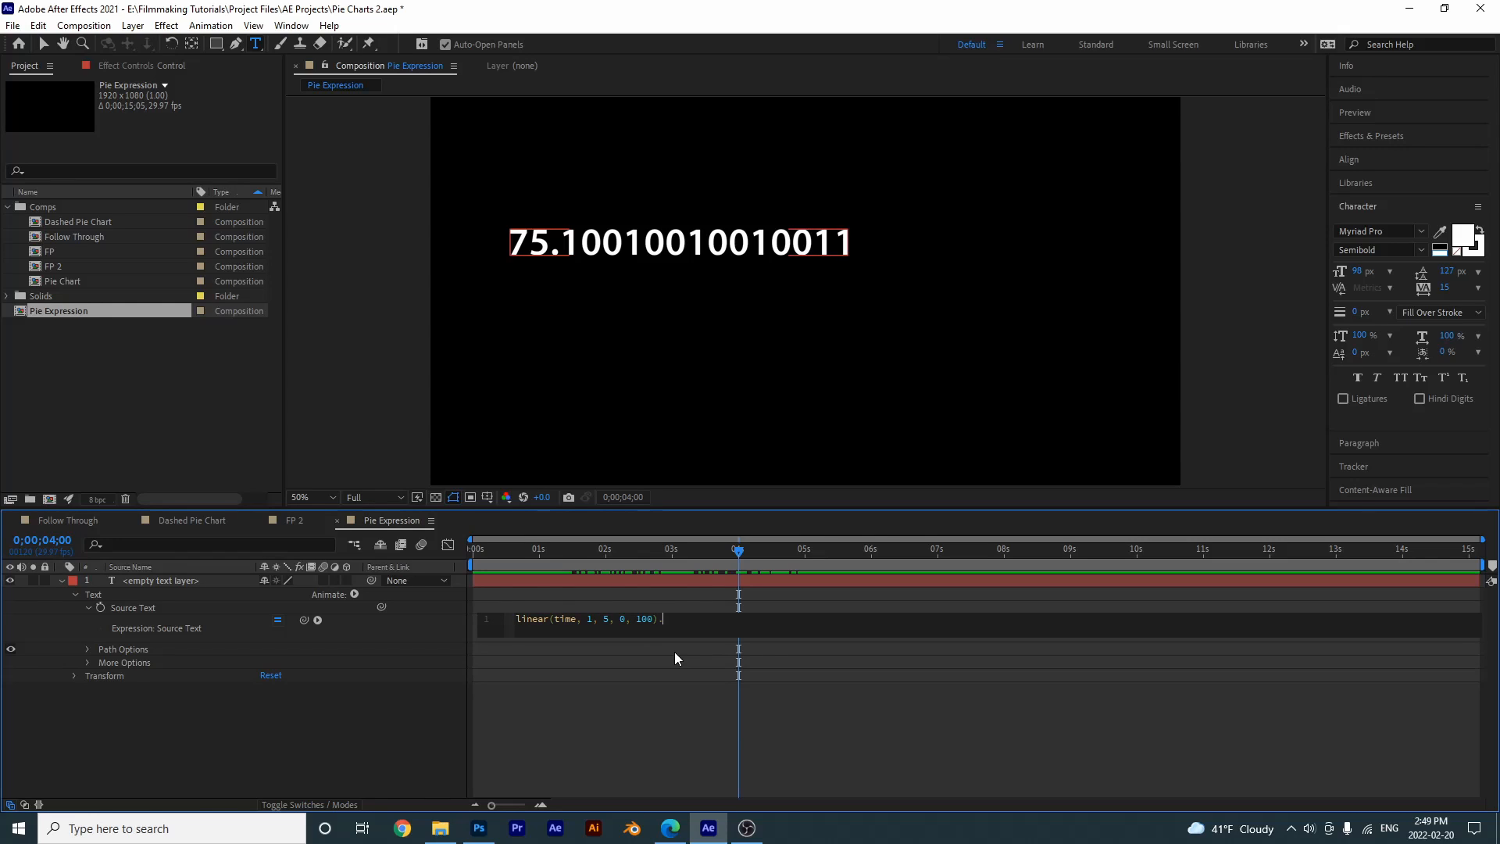
text(toF)
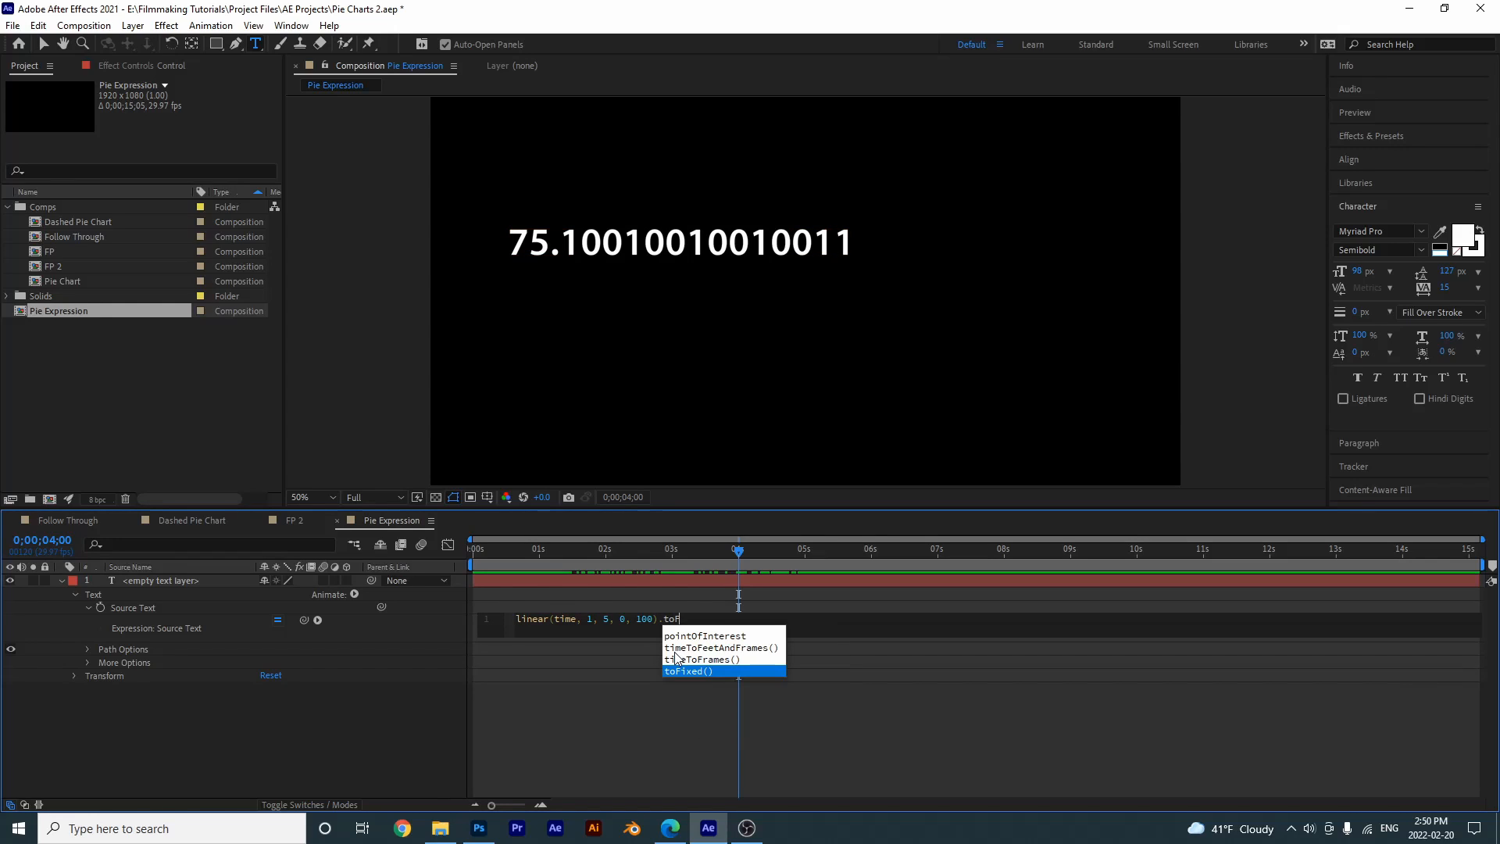
text(ix)
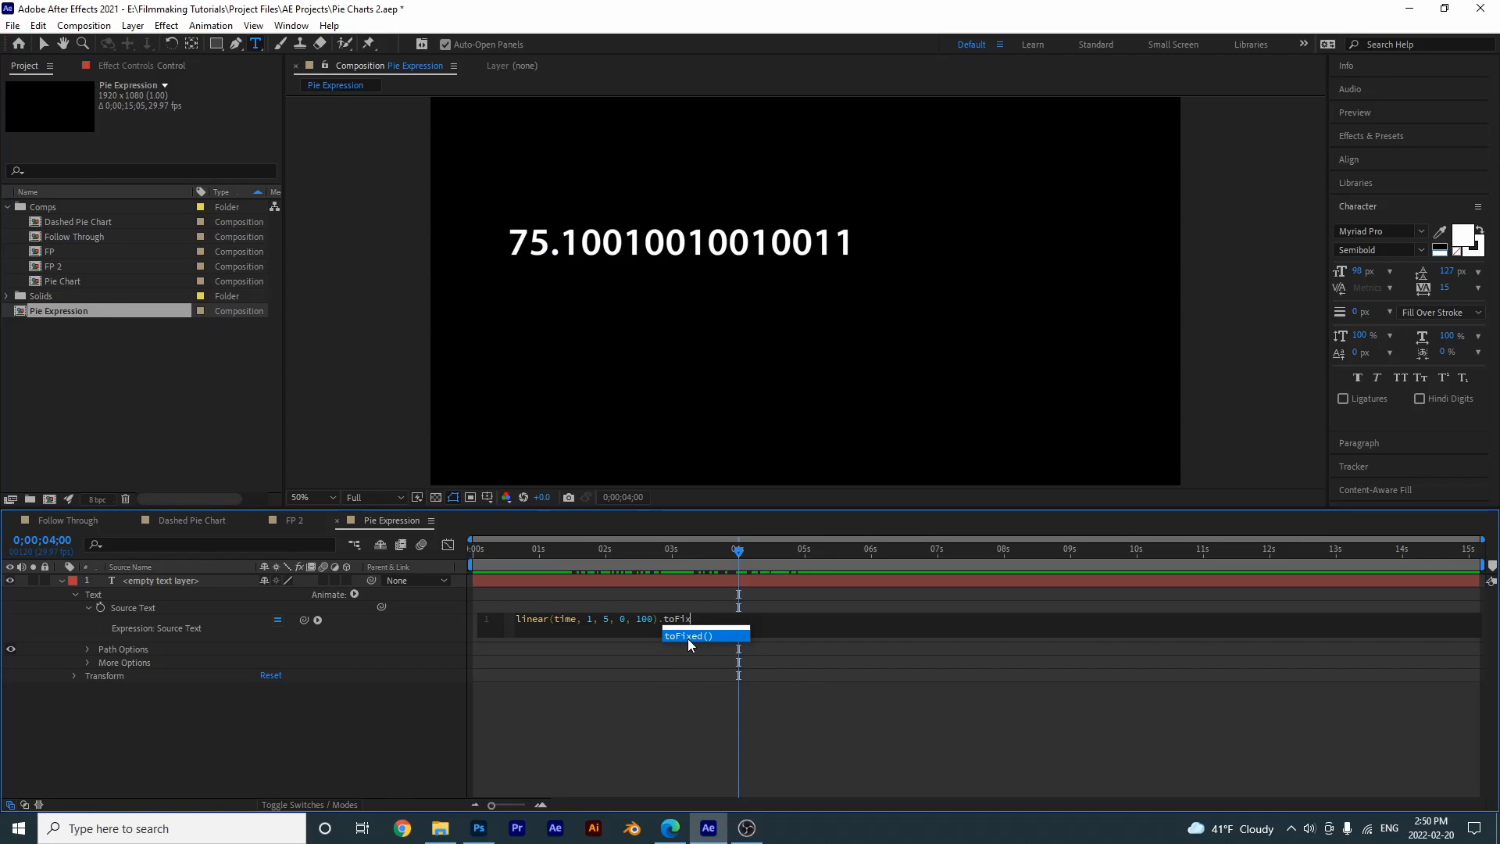
click(688, 639)
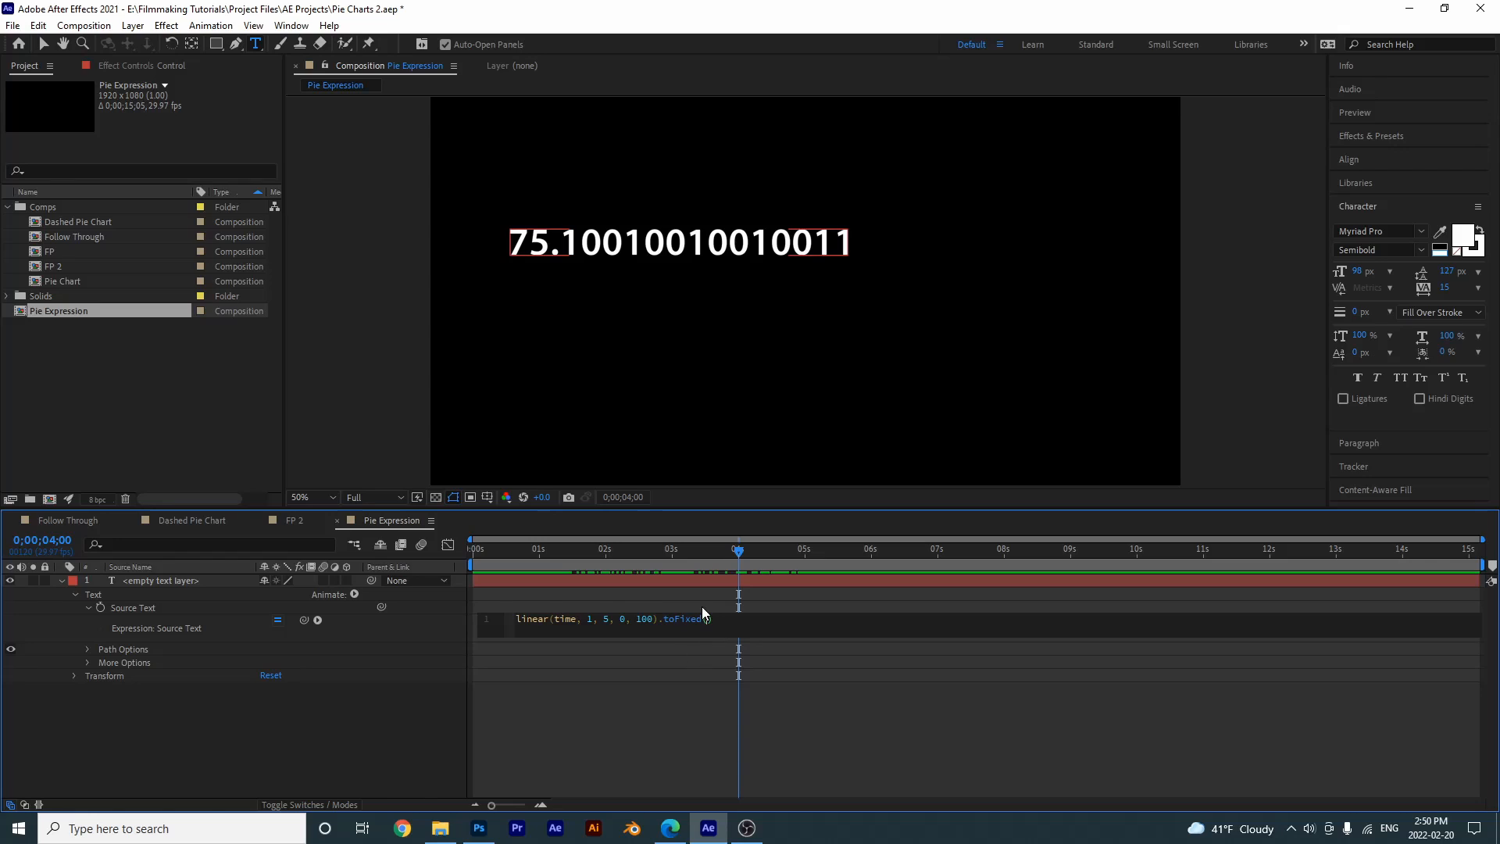
click(891, 768)
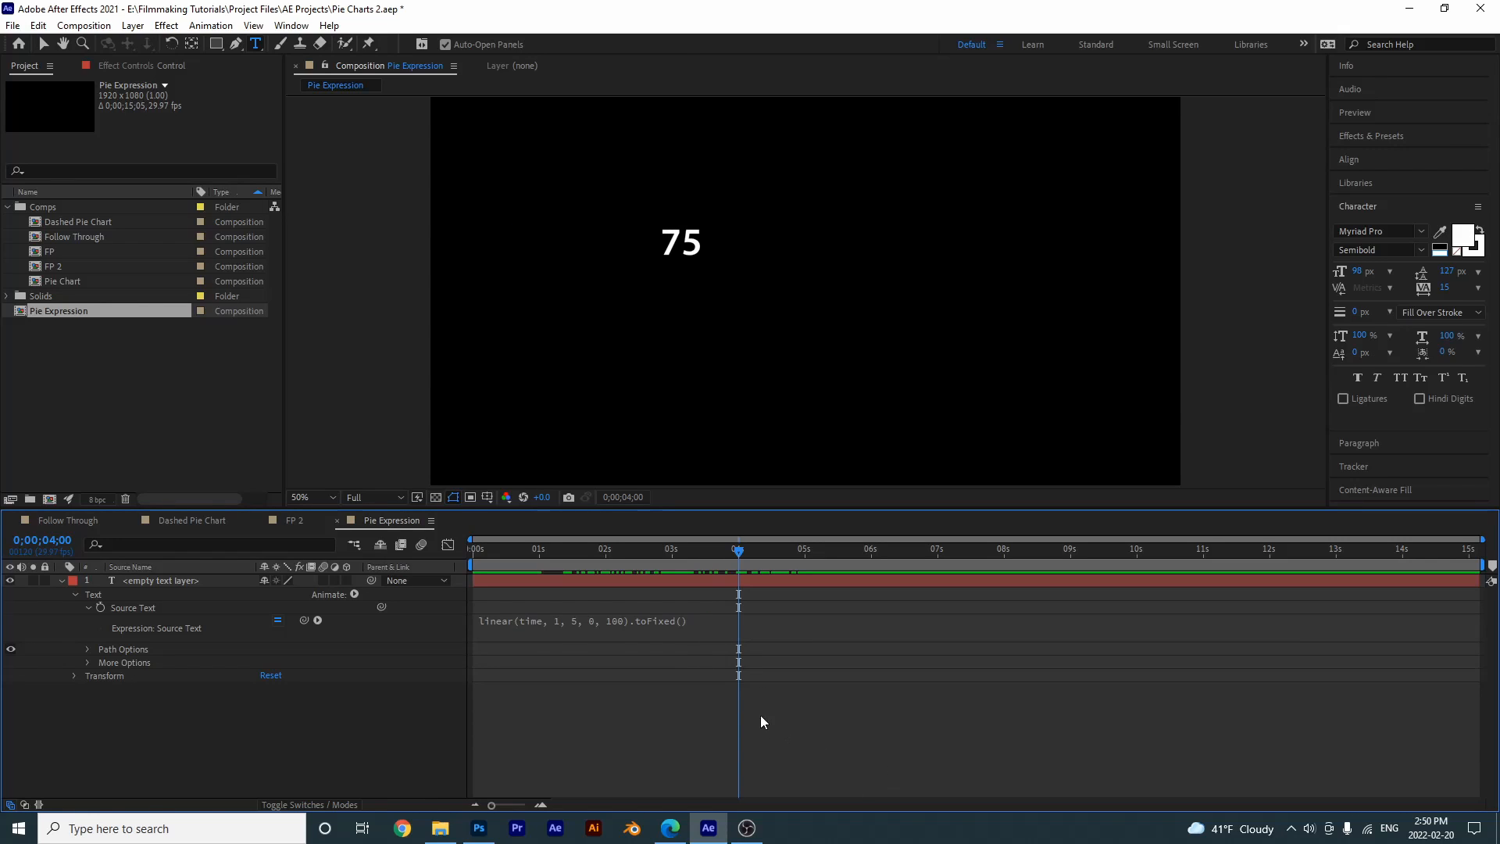
mouse_move(686, 553)
mouse_down()
mouse_move(579, 555)
mouse_move(599, 570)
mouse_move(703, 568)
mouse_up()
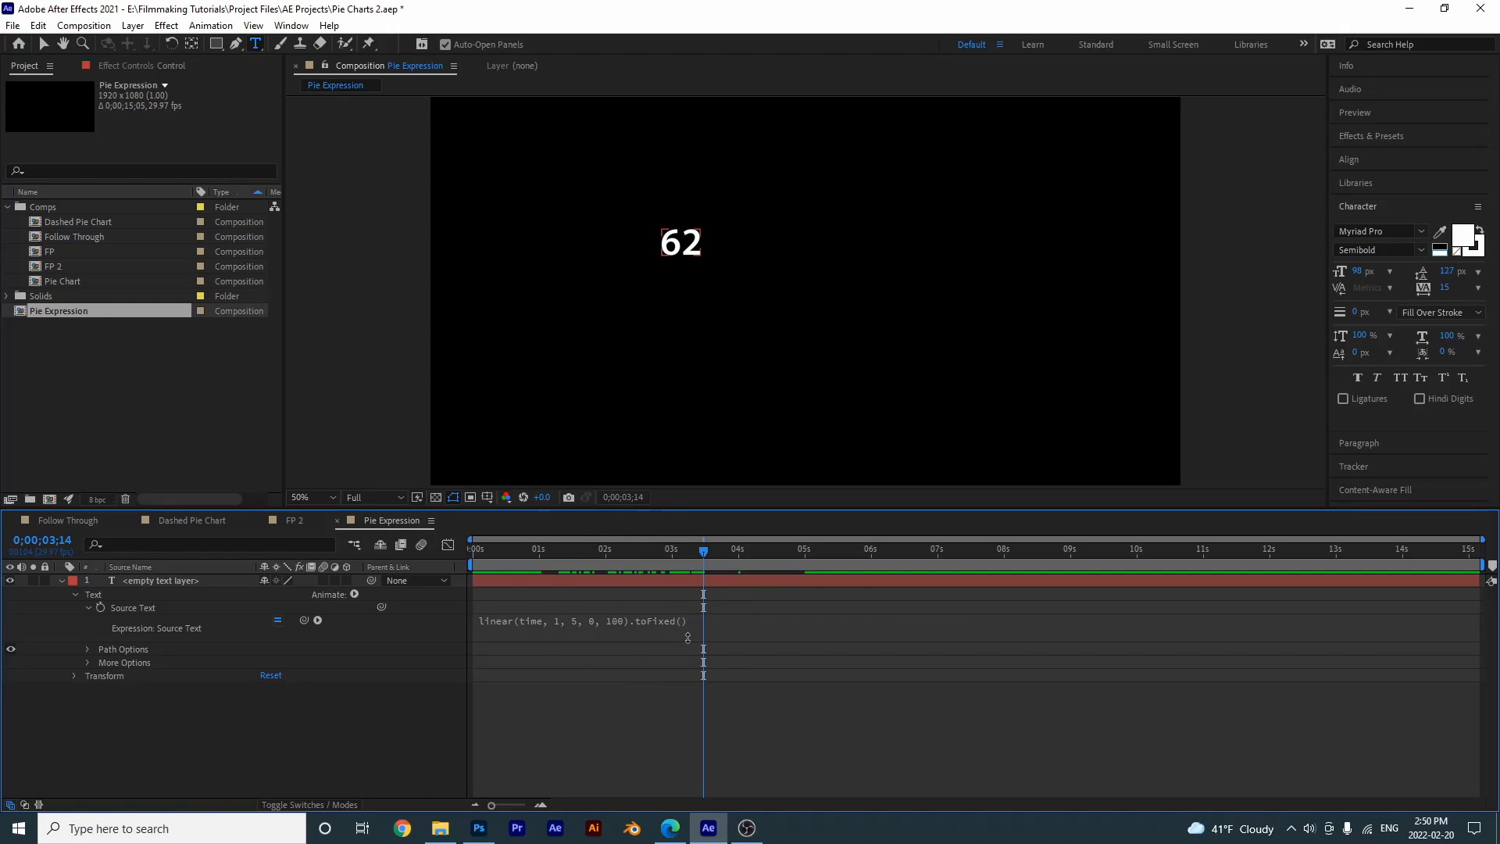
- Try 2 decimal places in the Source Text expression's toFixed() and scrub to check the number
click(680, 629)
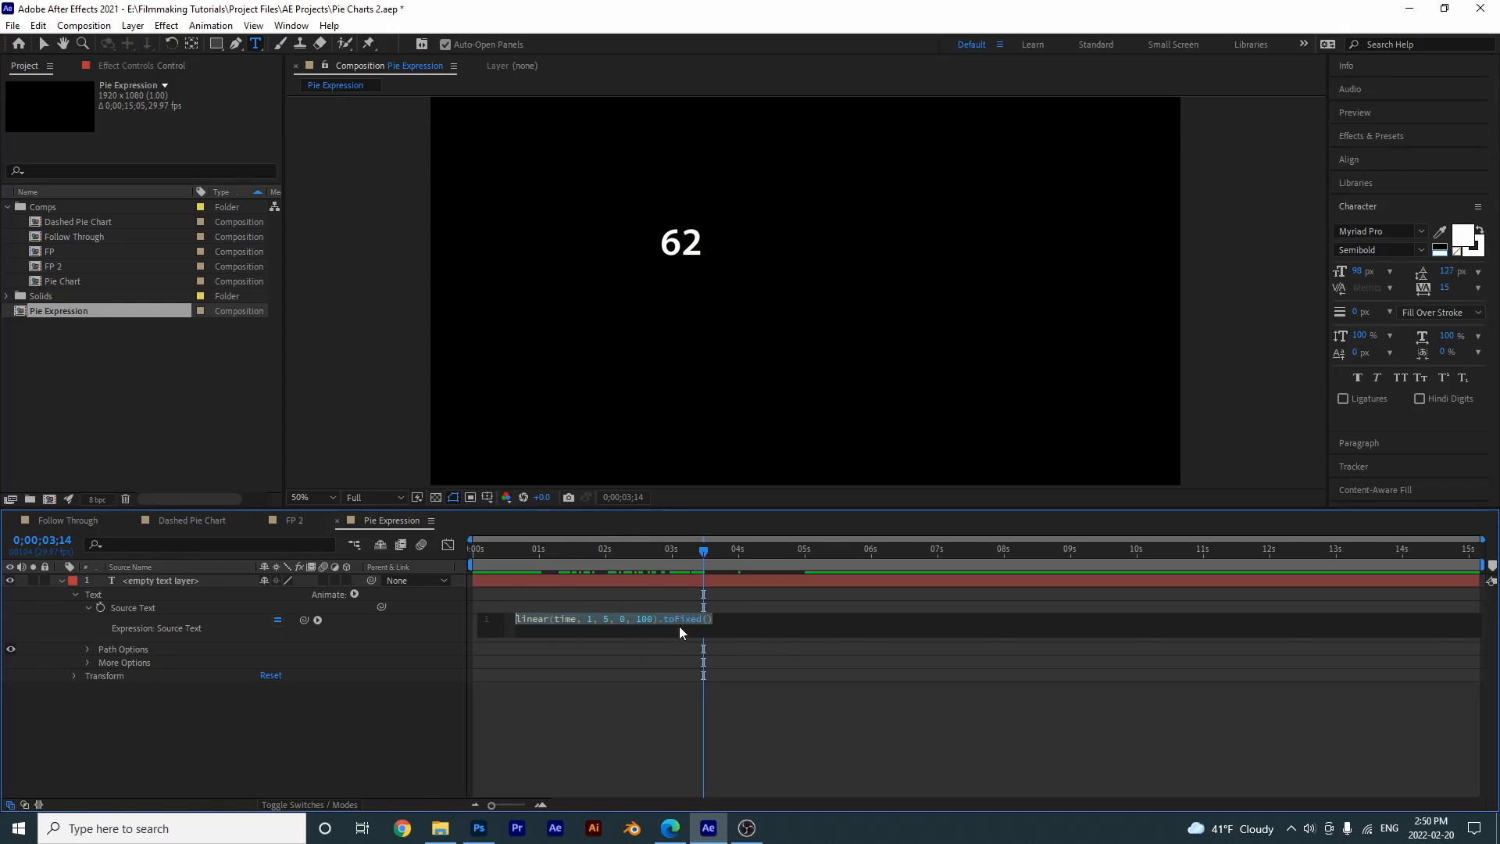
click(706, 622)
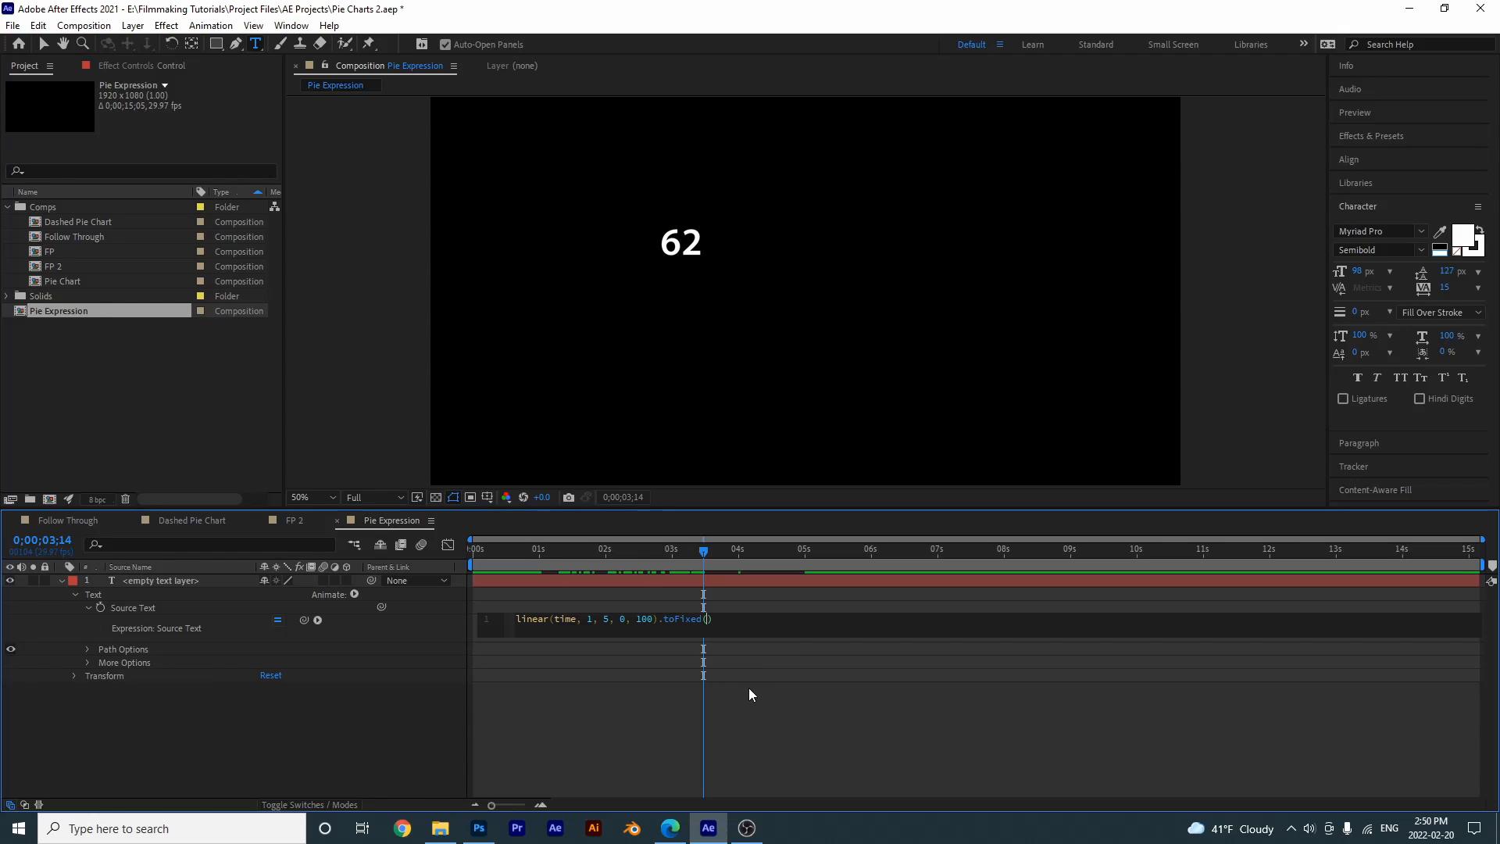
text(2)
click(743, 729)
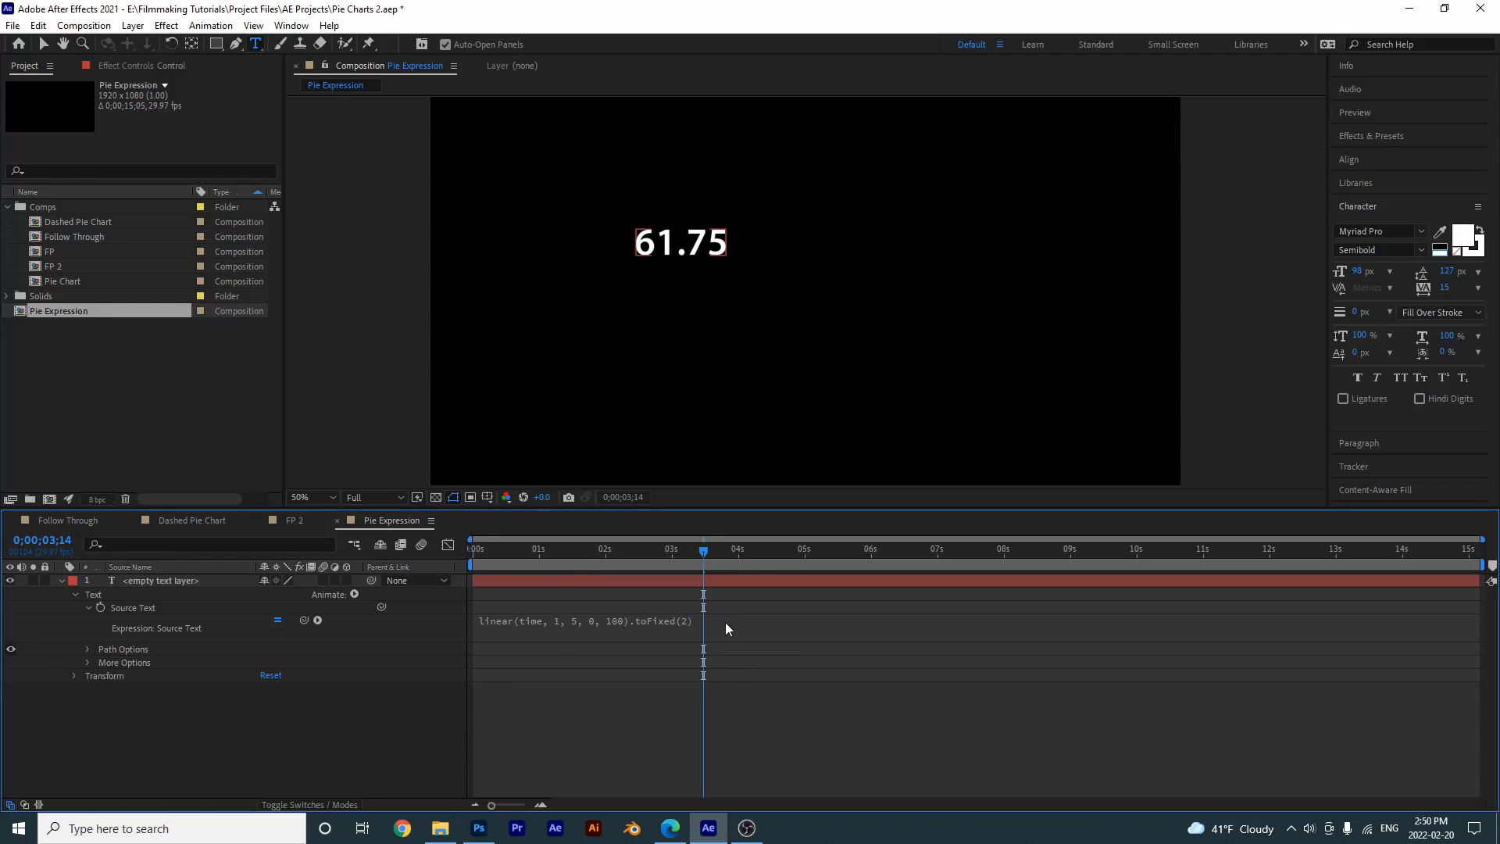
mouse_move(687, 566)
mouse_down()
mouse_move(657, 567)
mouse_move(690, 567)
mouse_up()
- Change the toFixed() argument in the Source Text expression to 1 and apply it
click(683, 621)
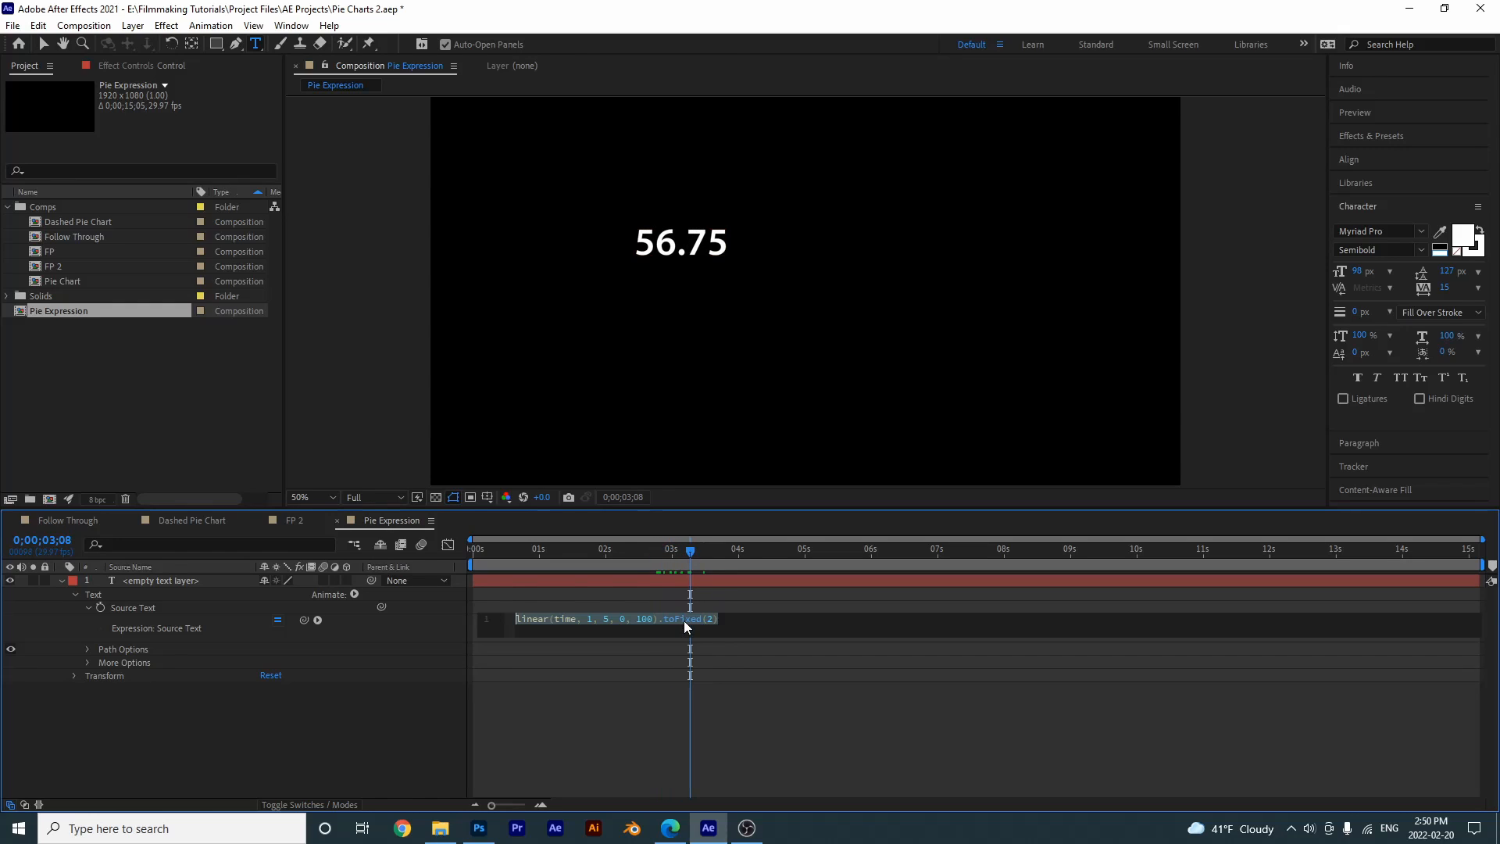
click(711, 617)
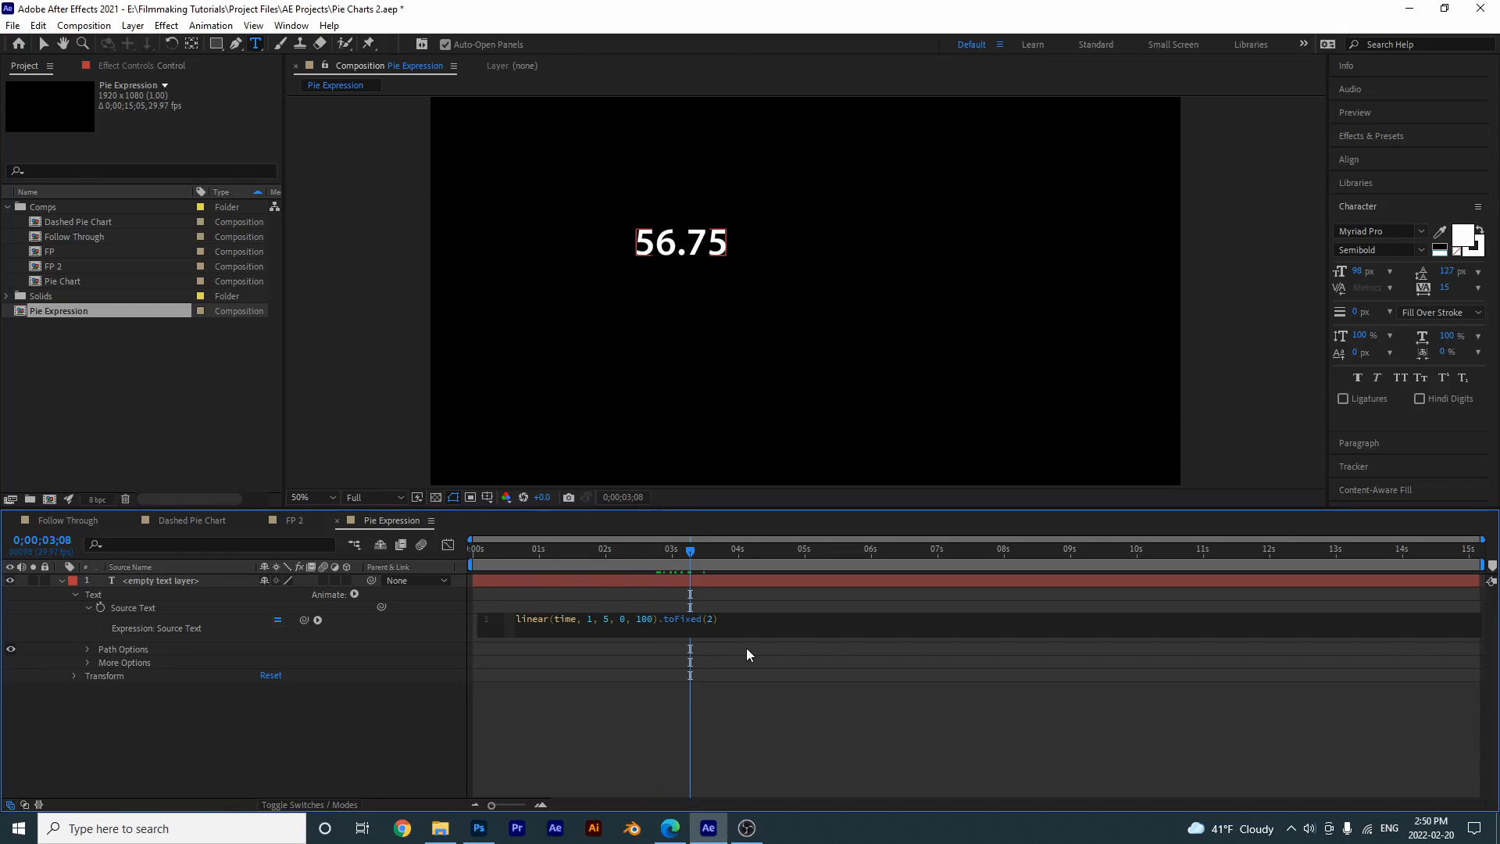
key(BackSpace)
text(1)
click(741, 730)
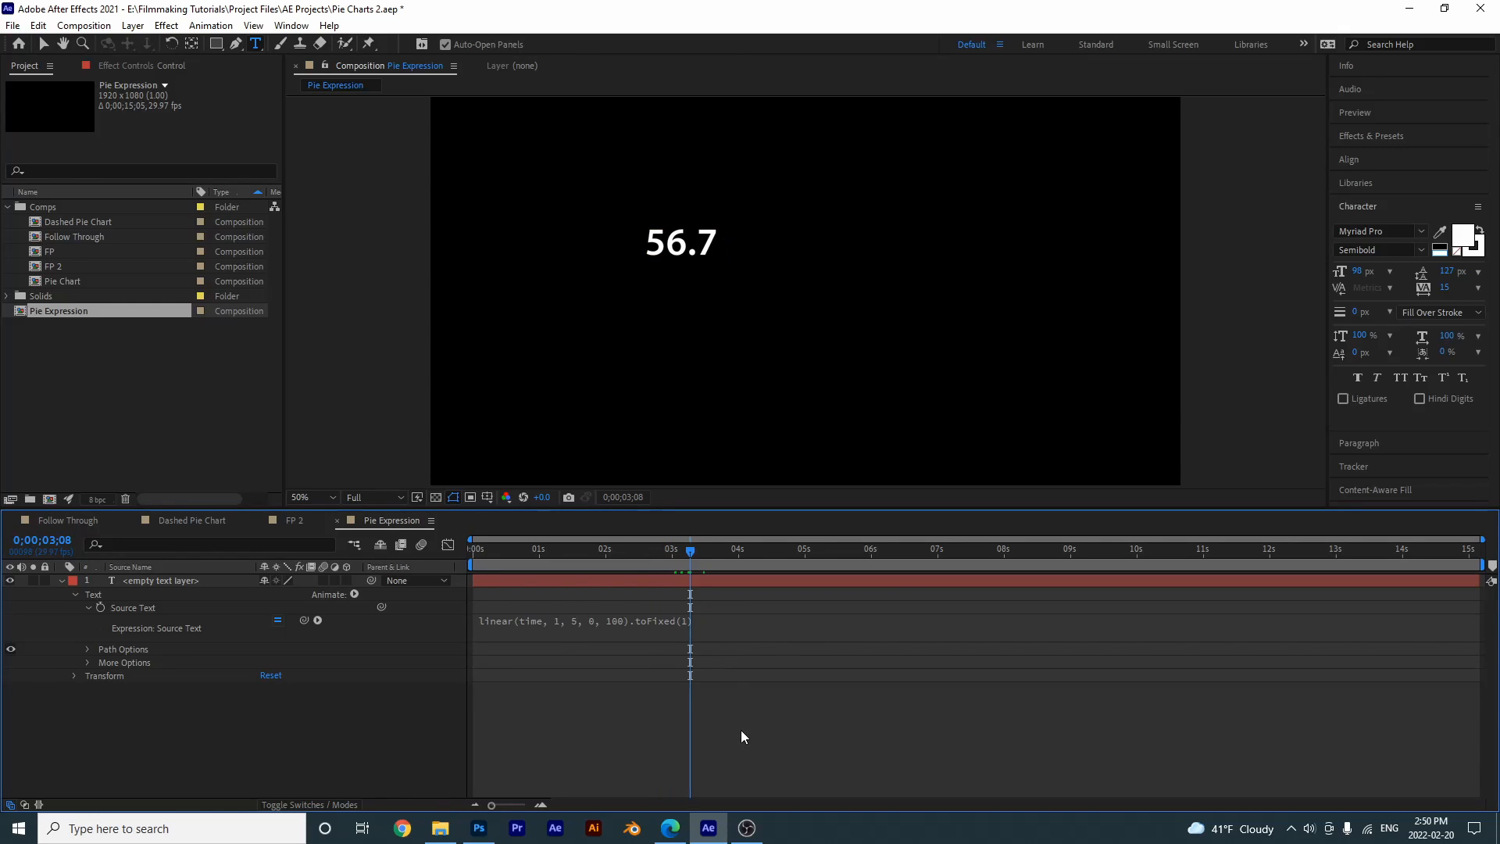
- Clear the toFixed() argument in the Source Text expression, apply it and preview the counter
click(689, 623)
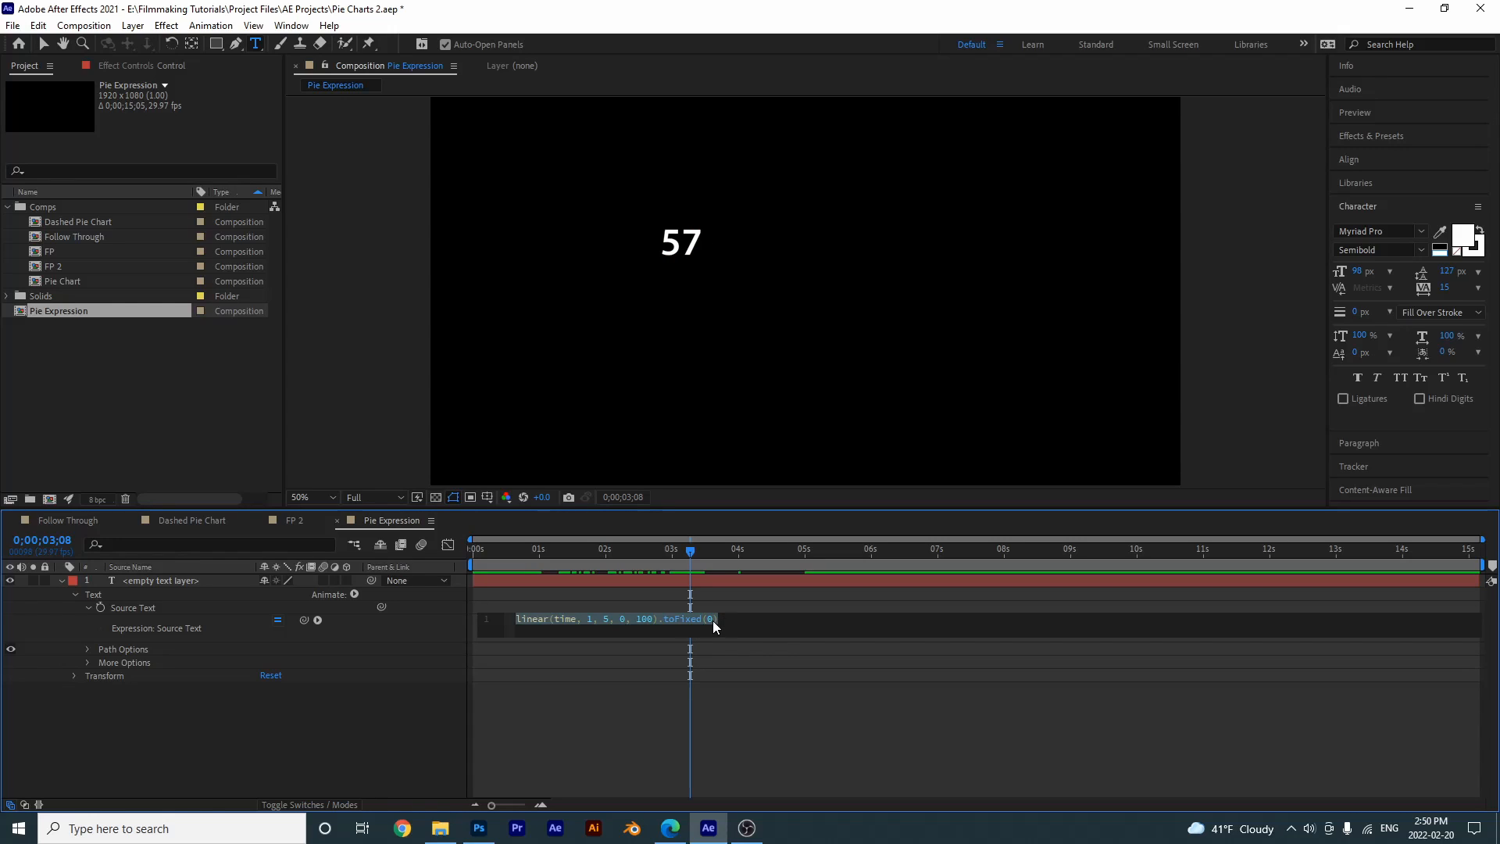
click(712, 620)
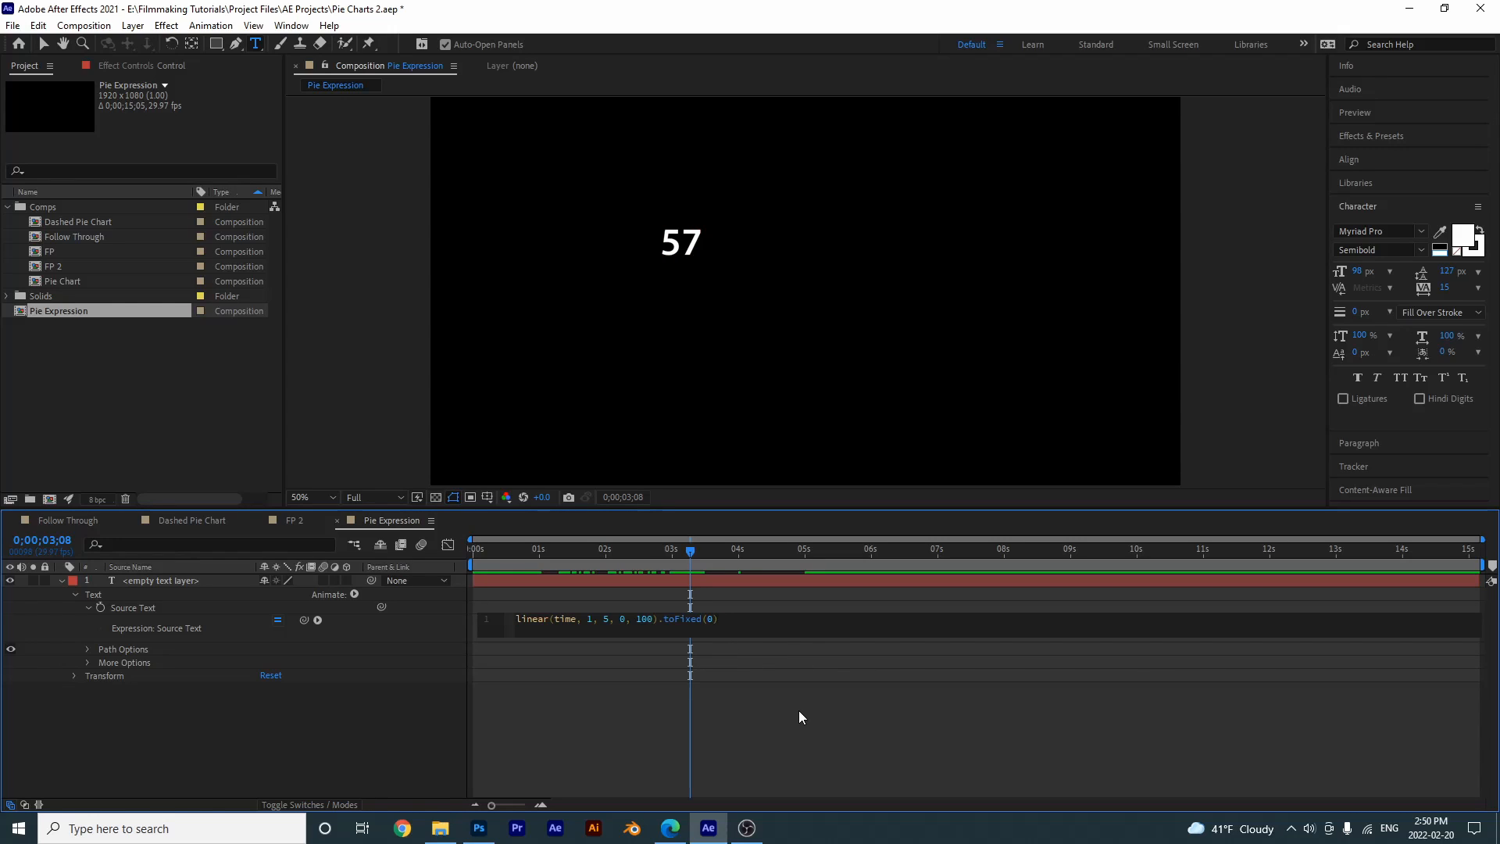
key(BackSpace)
click(799, 711)
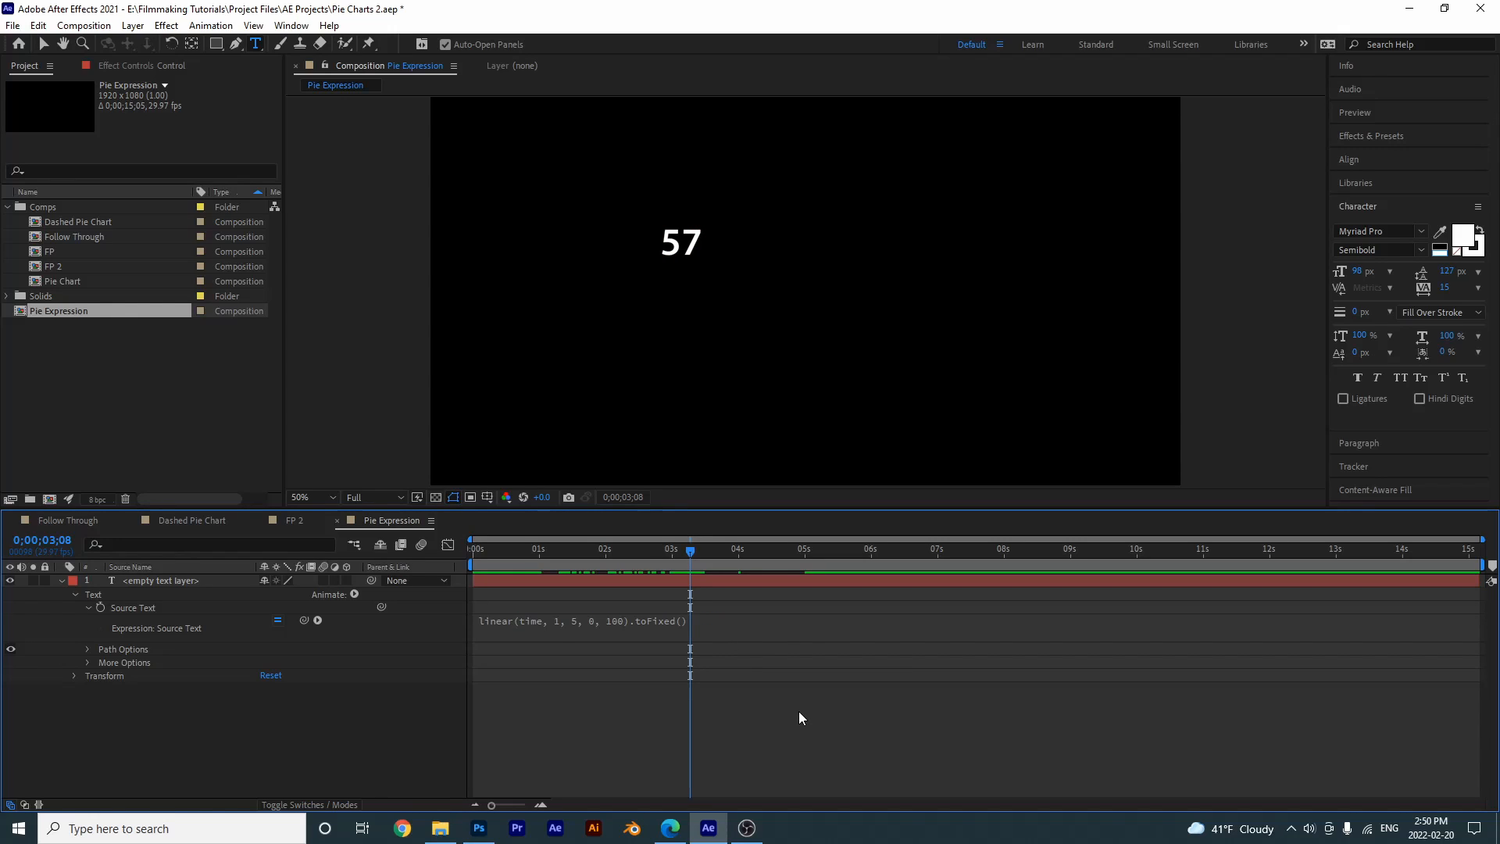
key(space)
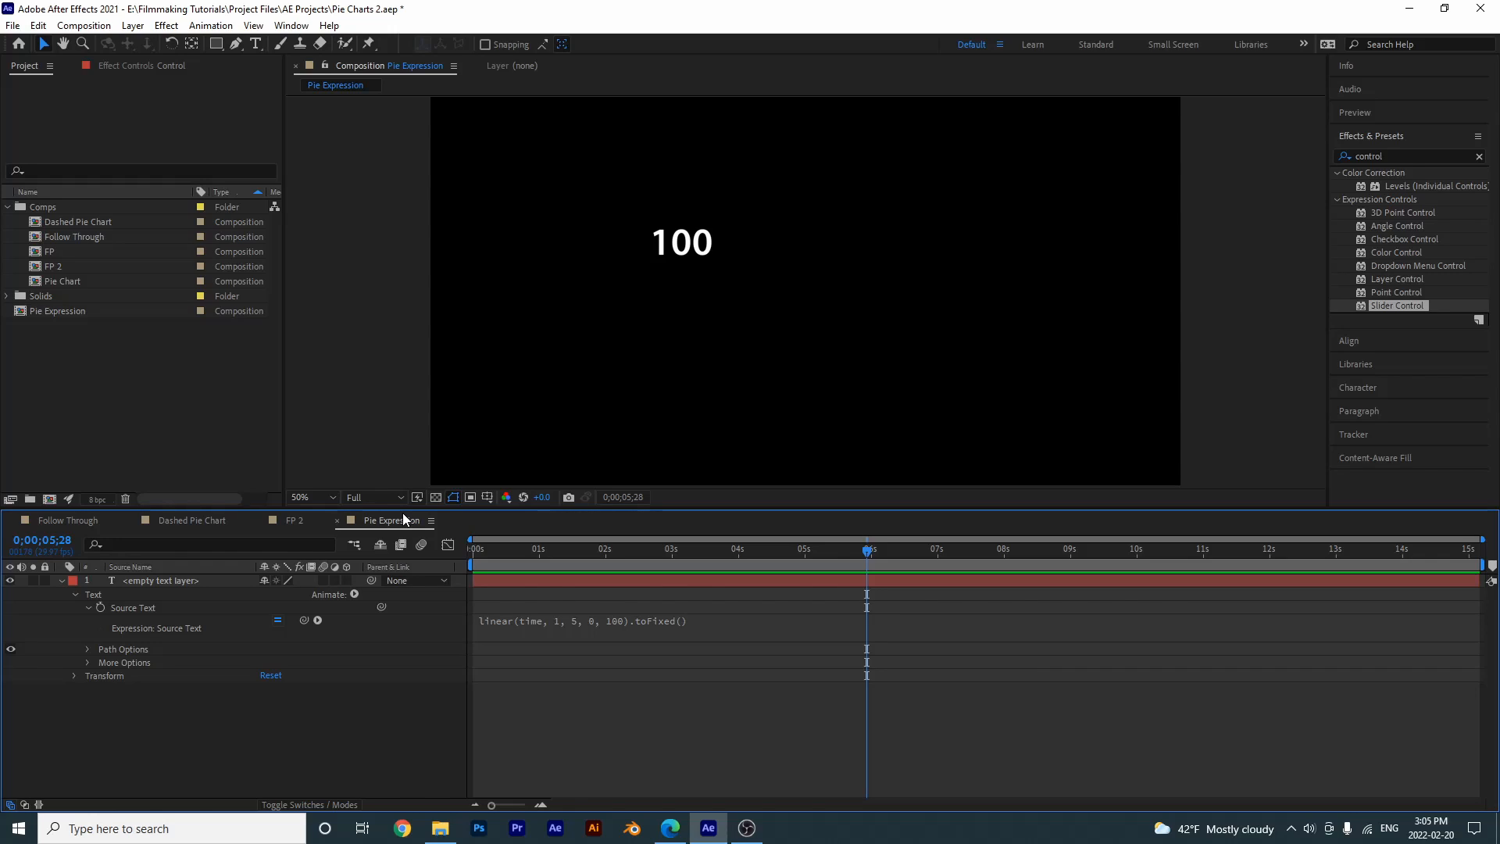
- Copy the linear expression from the Pie Expression comp and paste it over the Control layer's Slider expression in FP 2
click(527, 627)
key(ctrl+c)
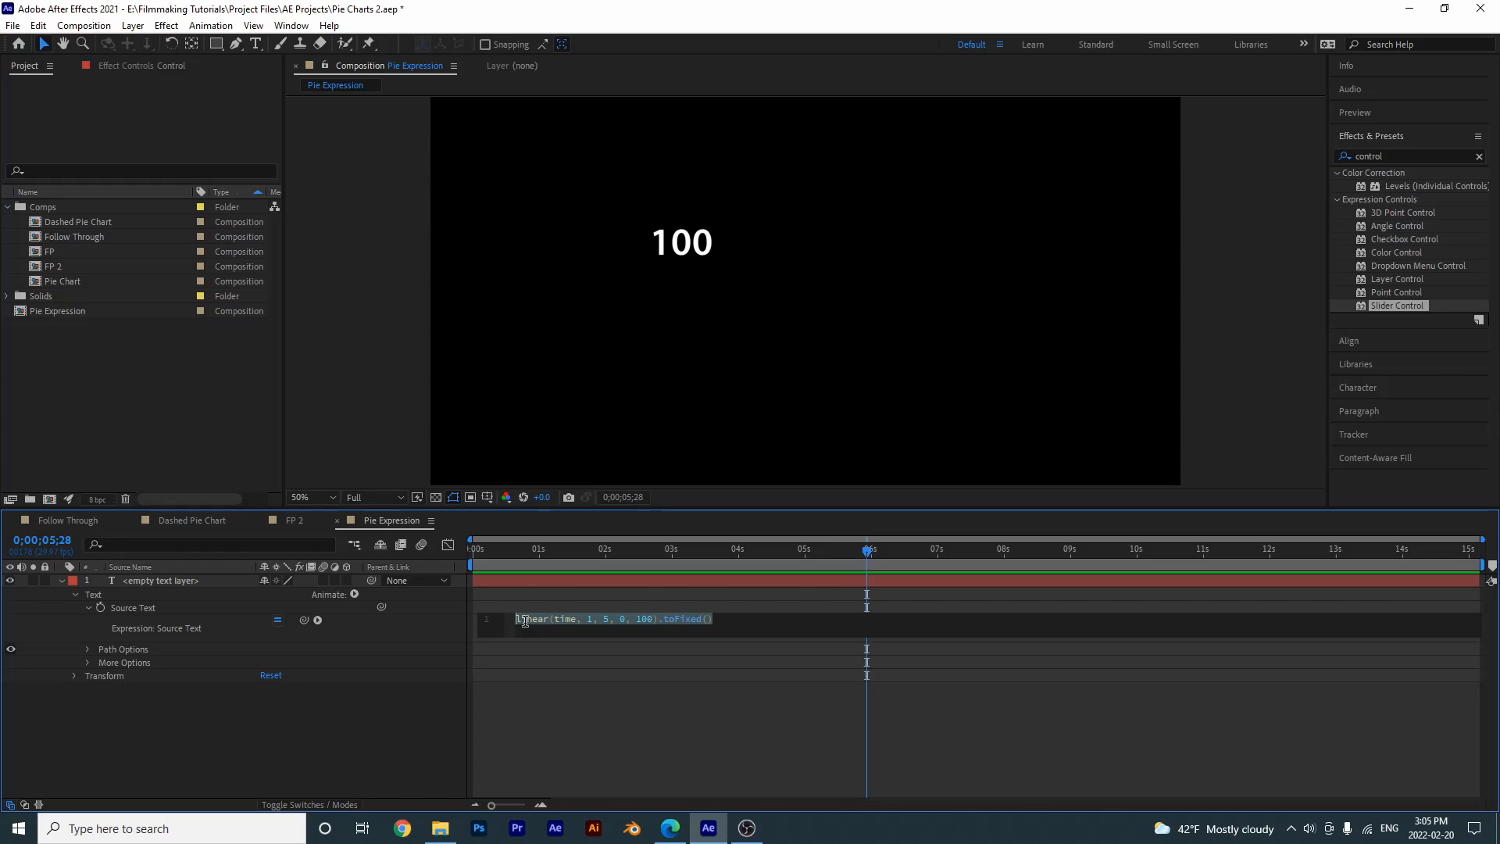
click(291, 523)
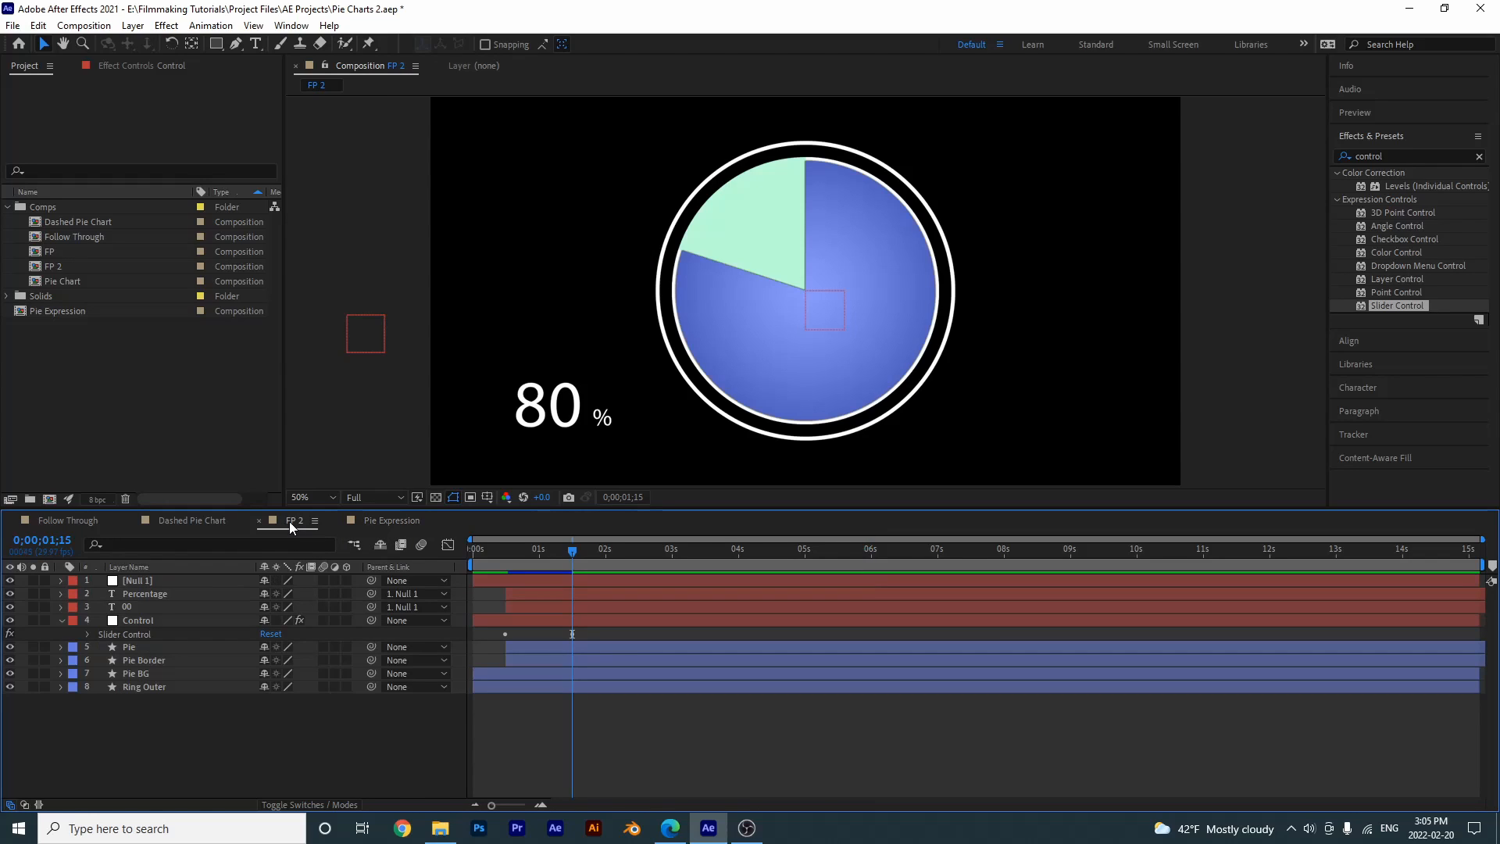
click(147, 620)
click(86, 637)
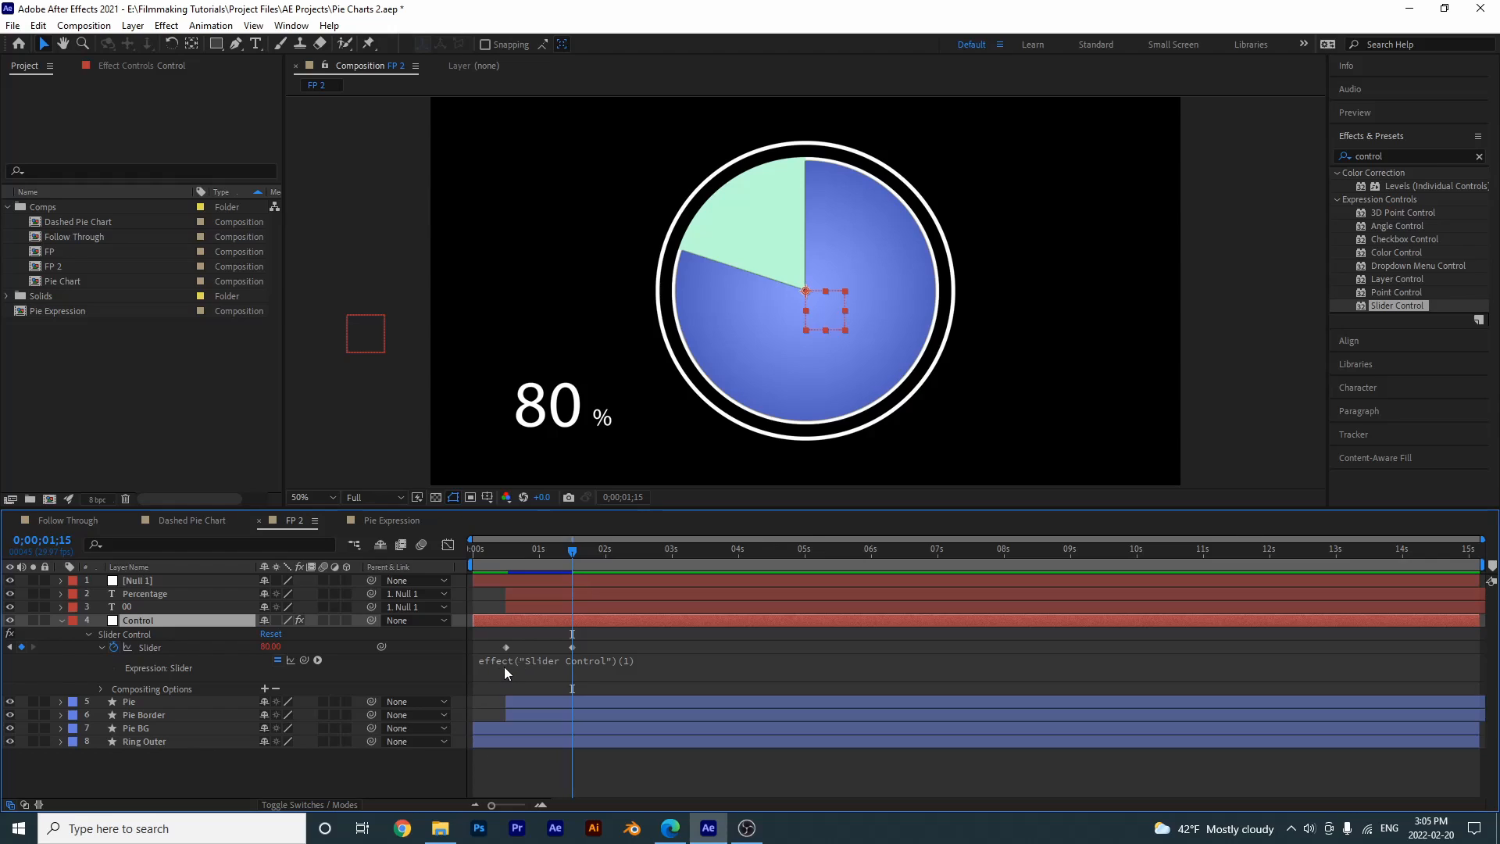
alt+click(112, 647)
alt+click(116, 649)
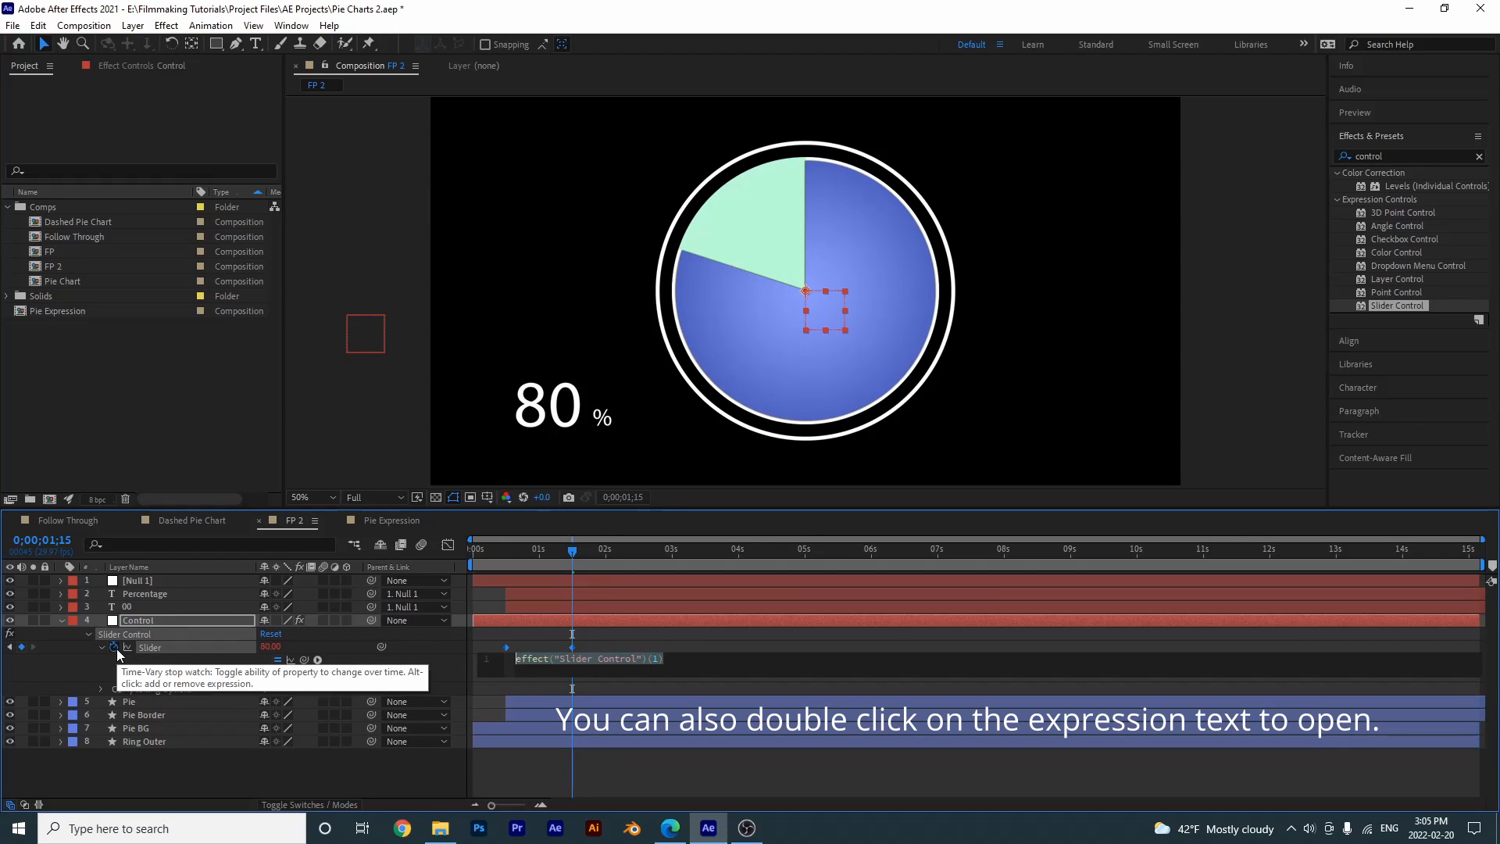
click(695, 665)
key(ctrl+a)
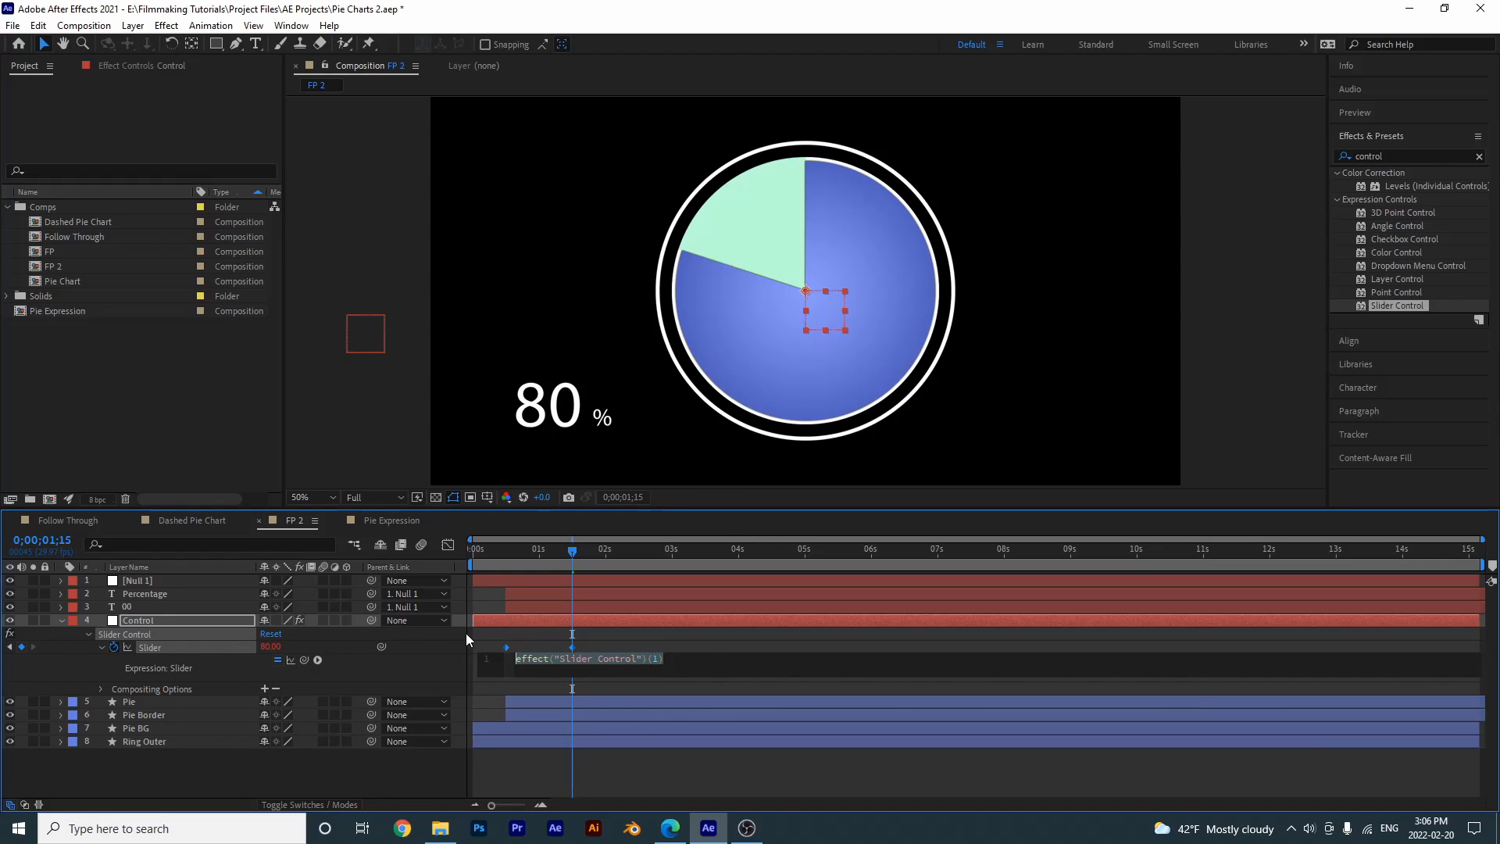
key(BackSpace)
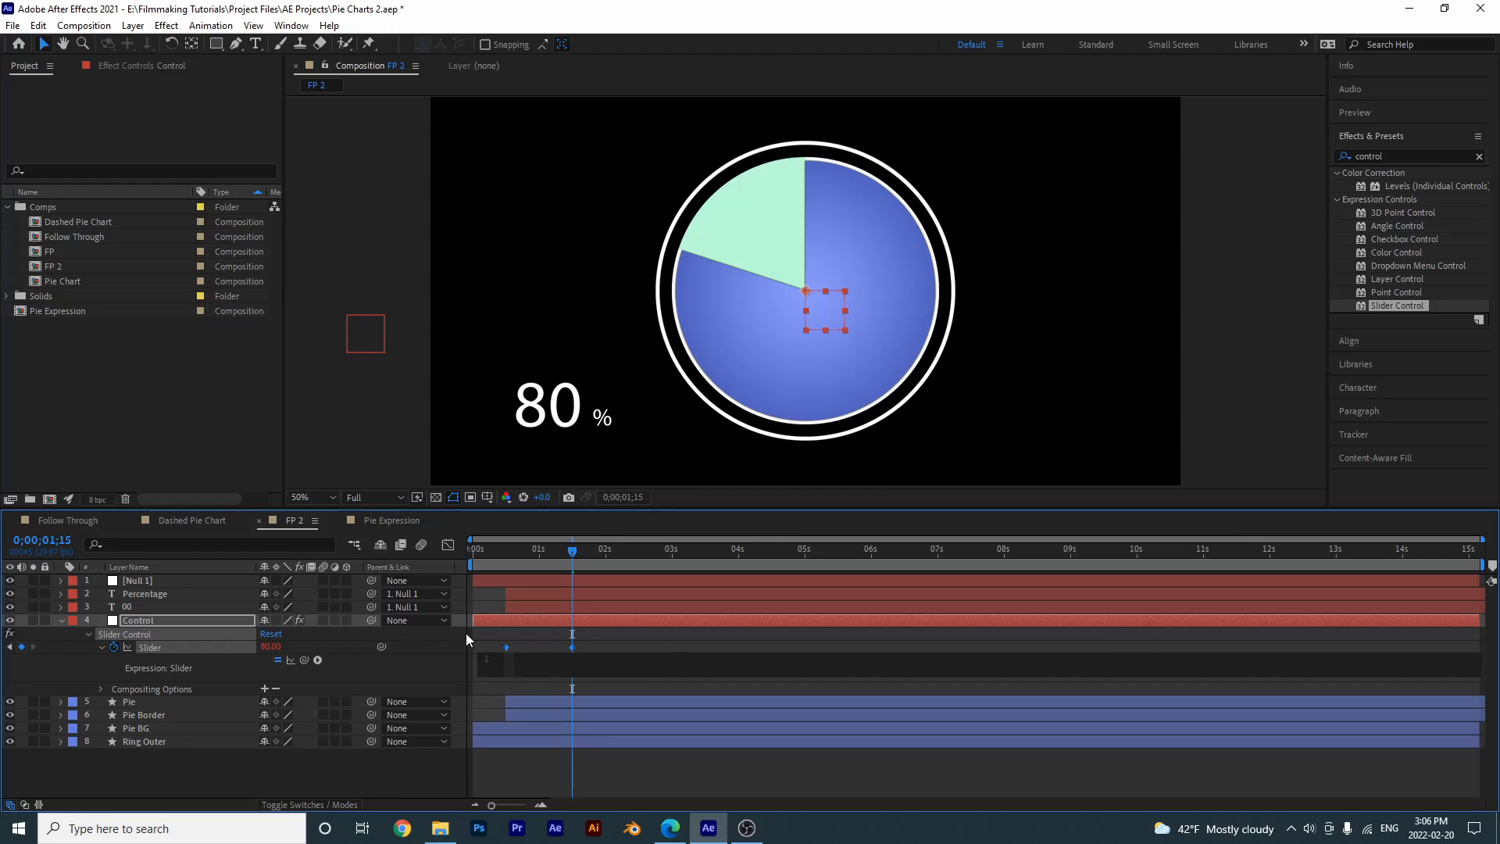
key(ctrl+v)
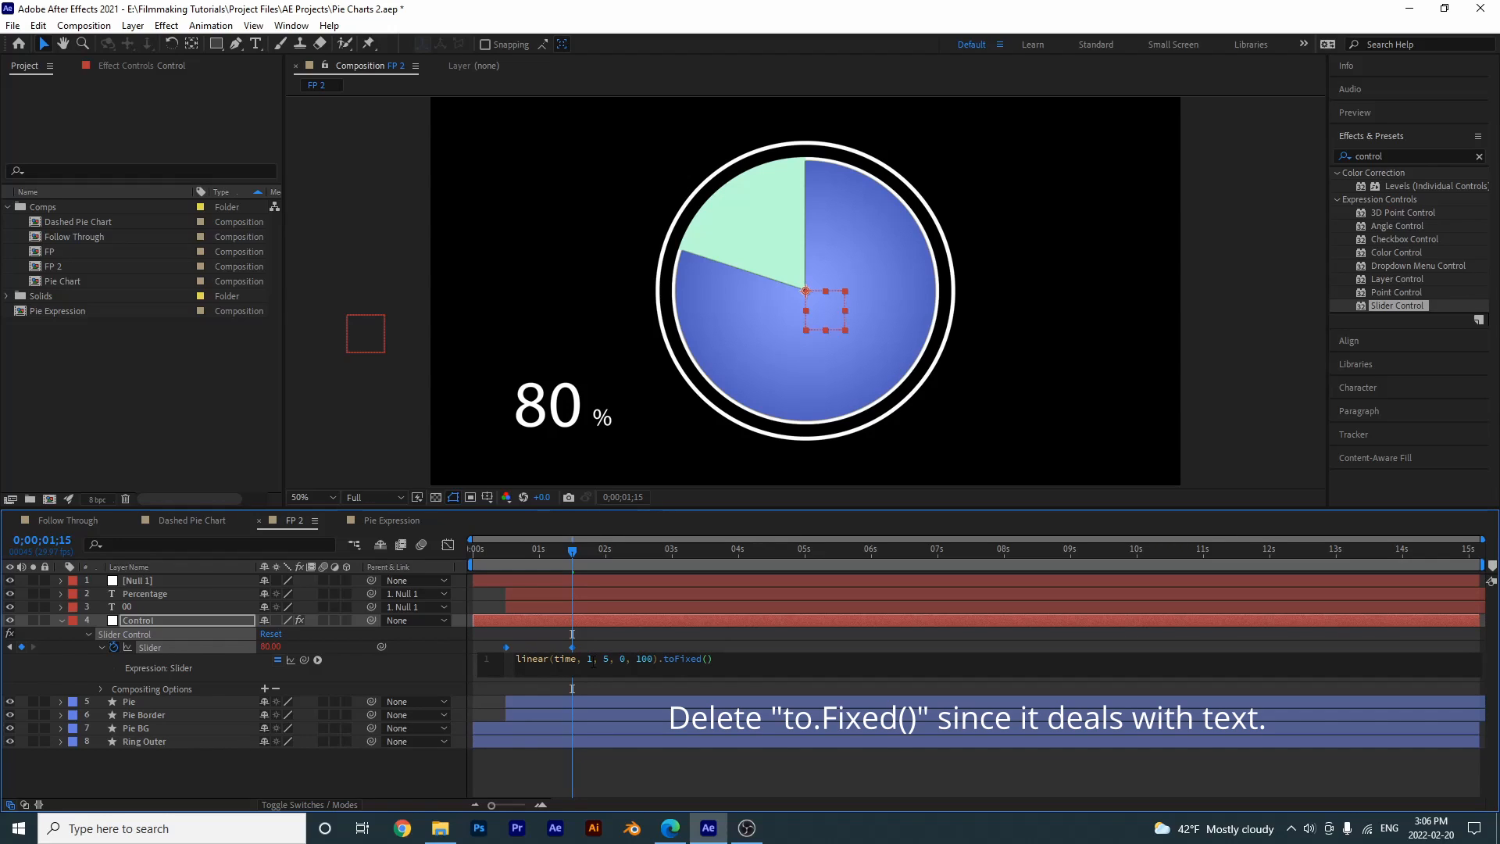
- Delete .toFixed() from the pasted Slider expression, apply linear(time, 1, 5, 0, 100) and scrub from 1 second to check the pie
key(shift+Left)
key(shift+Left)
key(shift+Left)
key(shift+Left)
key(shift+Left)
key(shift+Left)
key(shift+Left)
key(shift+Left)
key(shift+Left)
key(BackSpace)
key(BackSpace)
click(617, 776)
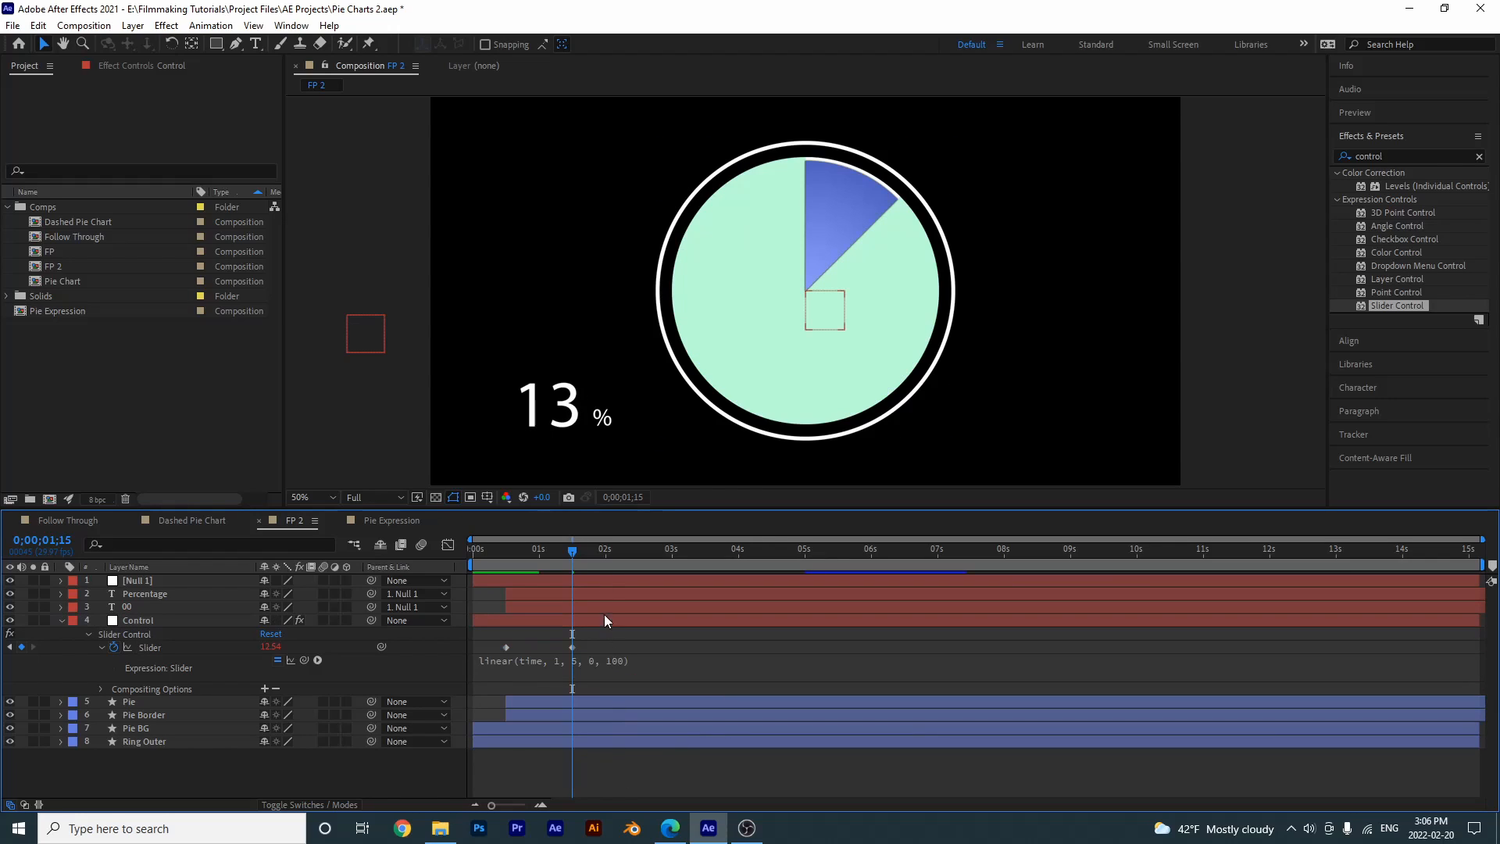
drag(573, 548, 539, 555)
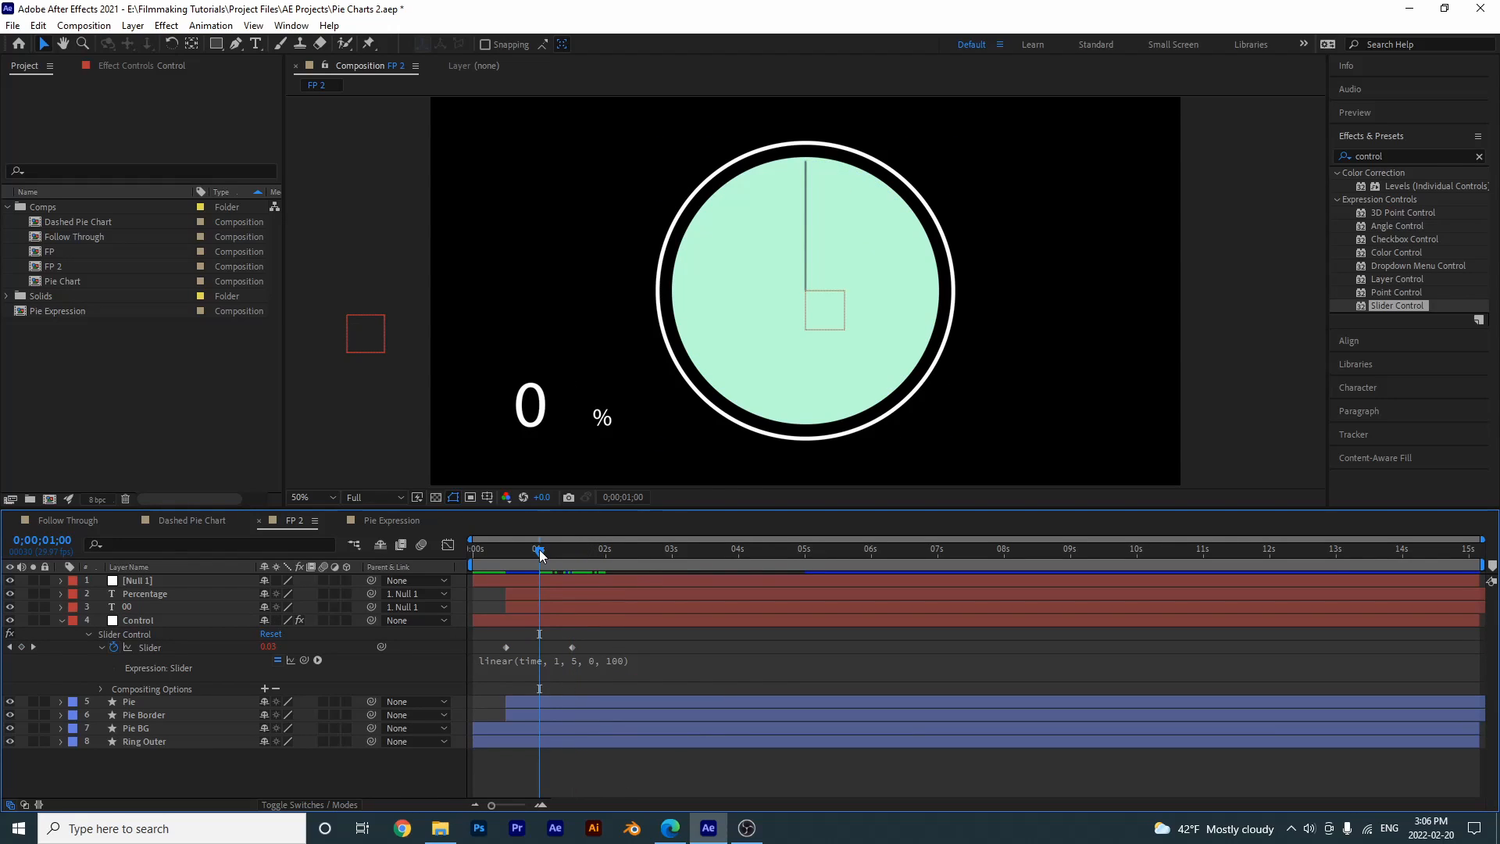
drag(540, 555, 678, 537)
- Delete both Slider keyframes on the Control layer and scrub to about 2 seconds to check the chart
drag(603, 647, 490, 640)
key(Delete)
drag(543, 552, 629, 574)
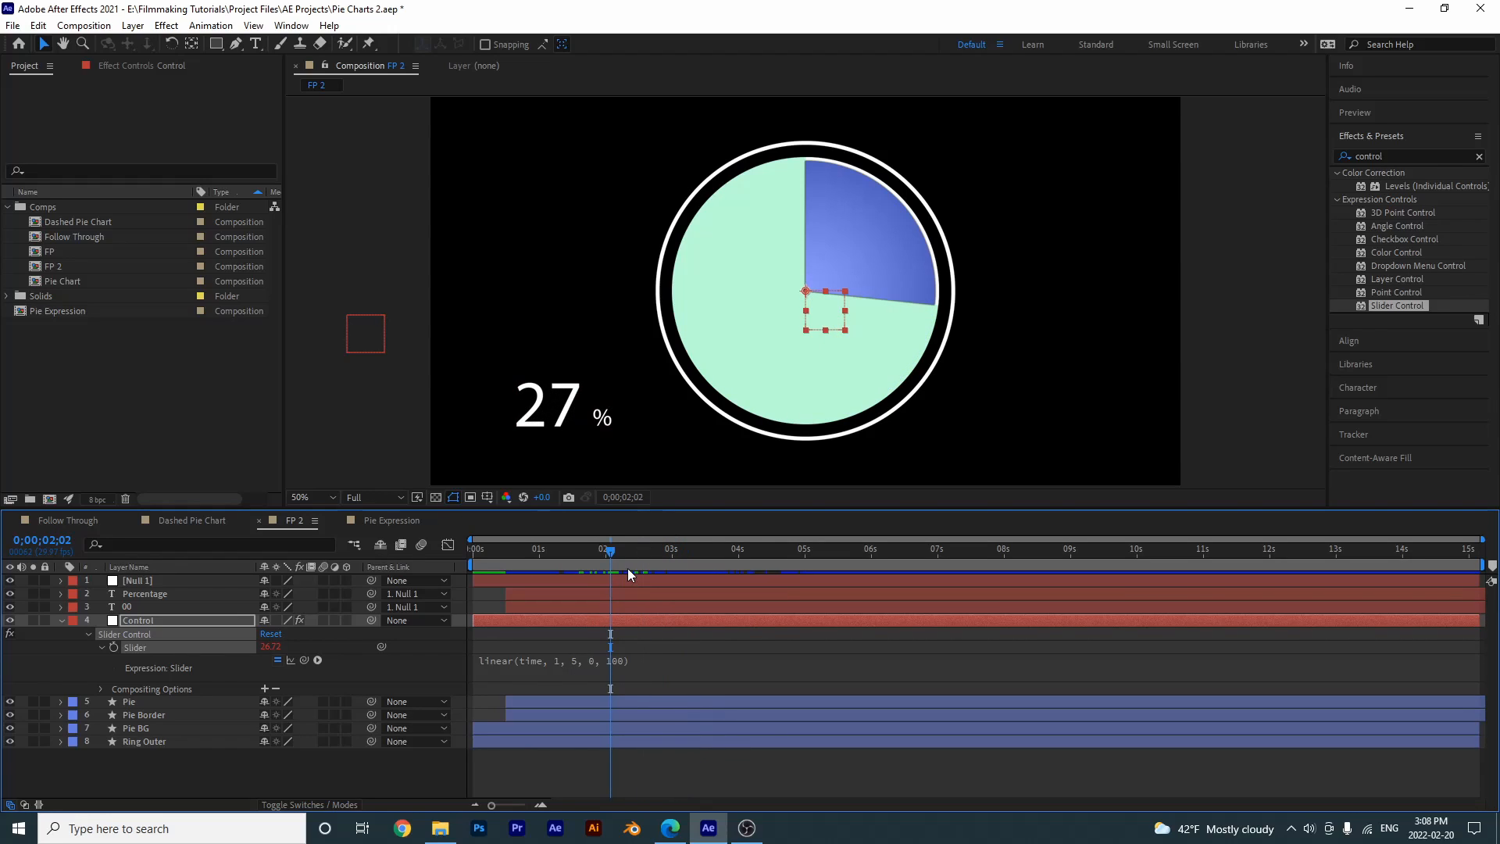
click(556, 660)
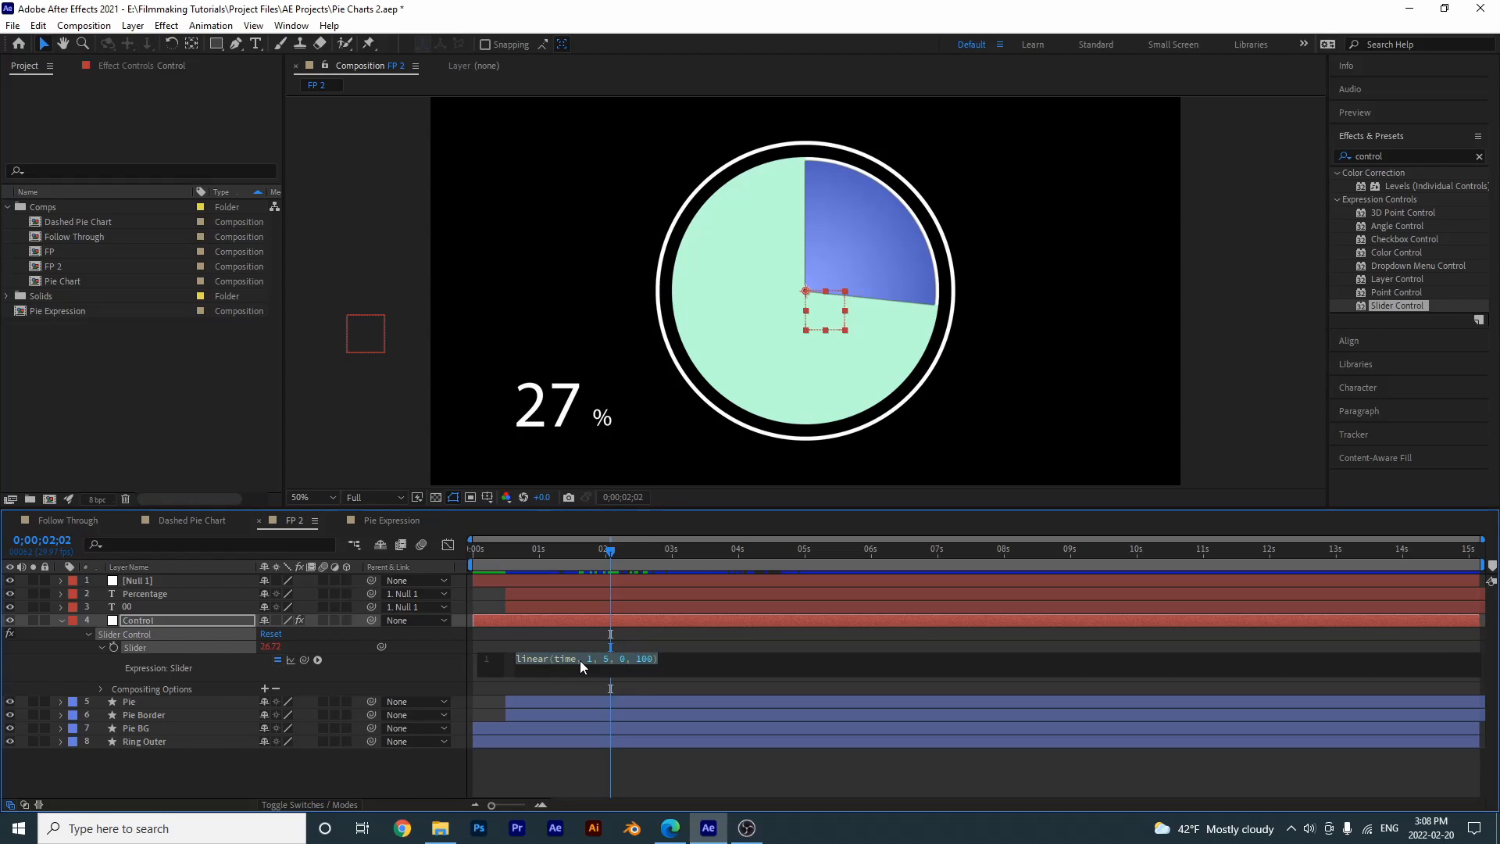
click(628, 593)
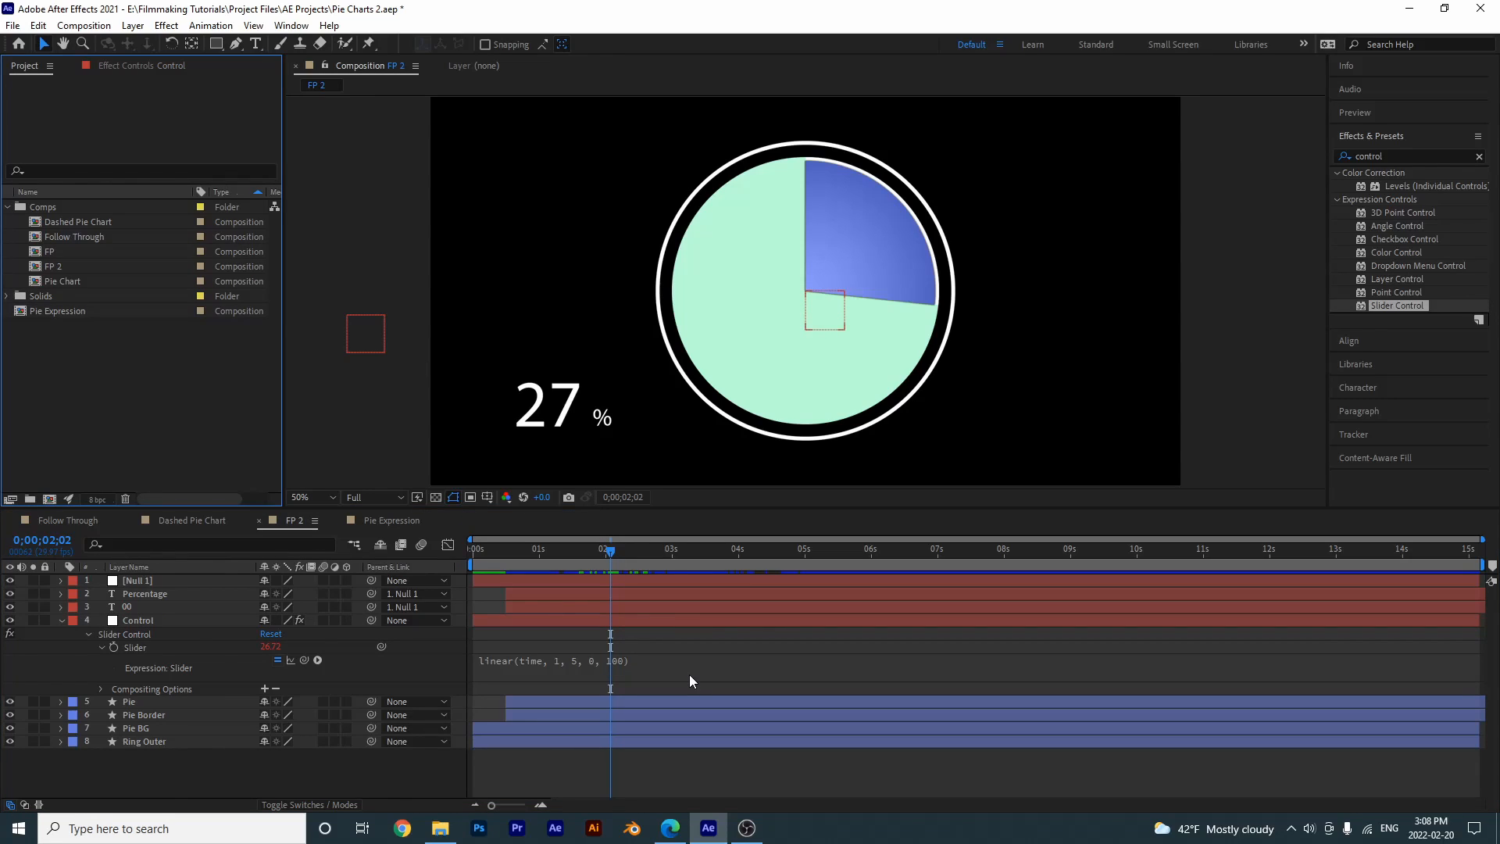
- Create a red 1920 x 1080 px solid named Controls for Values in FP 2
right_click(238, 771)
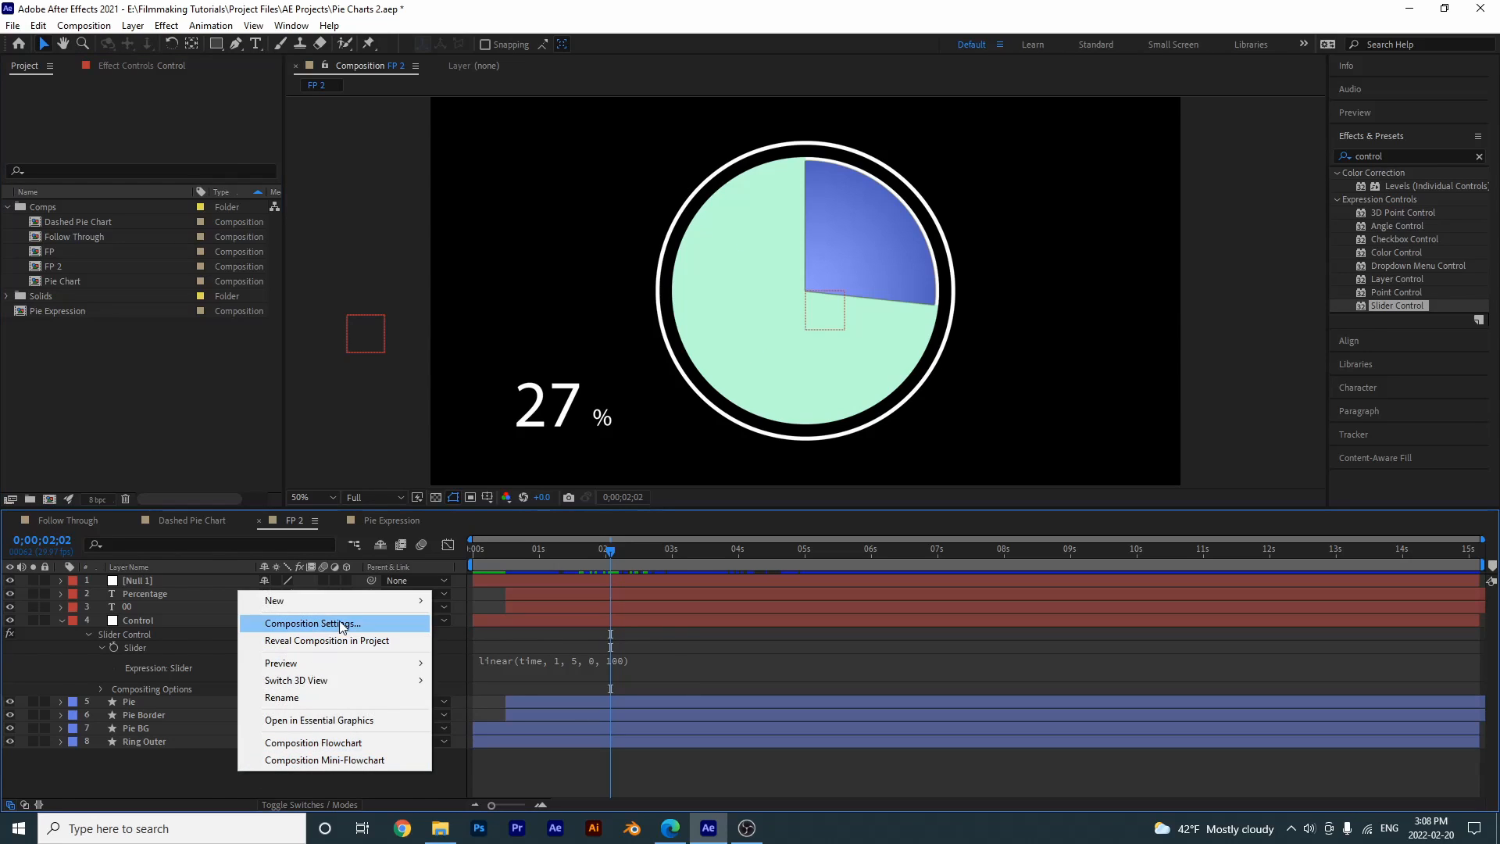
mouse_move(362, 604)
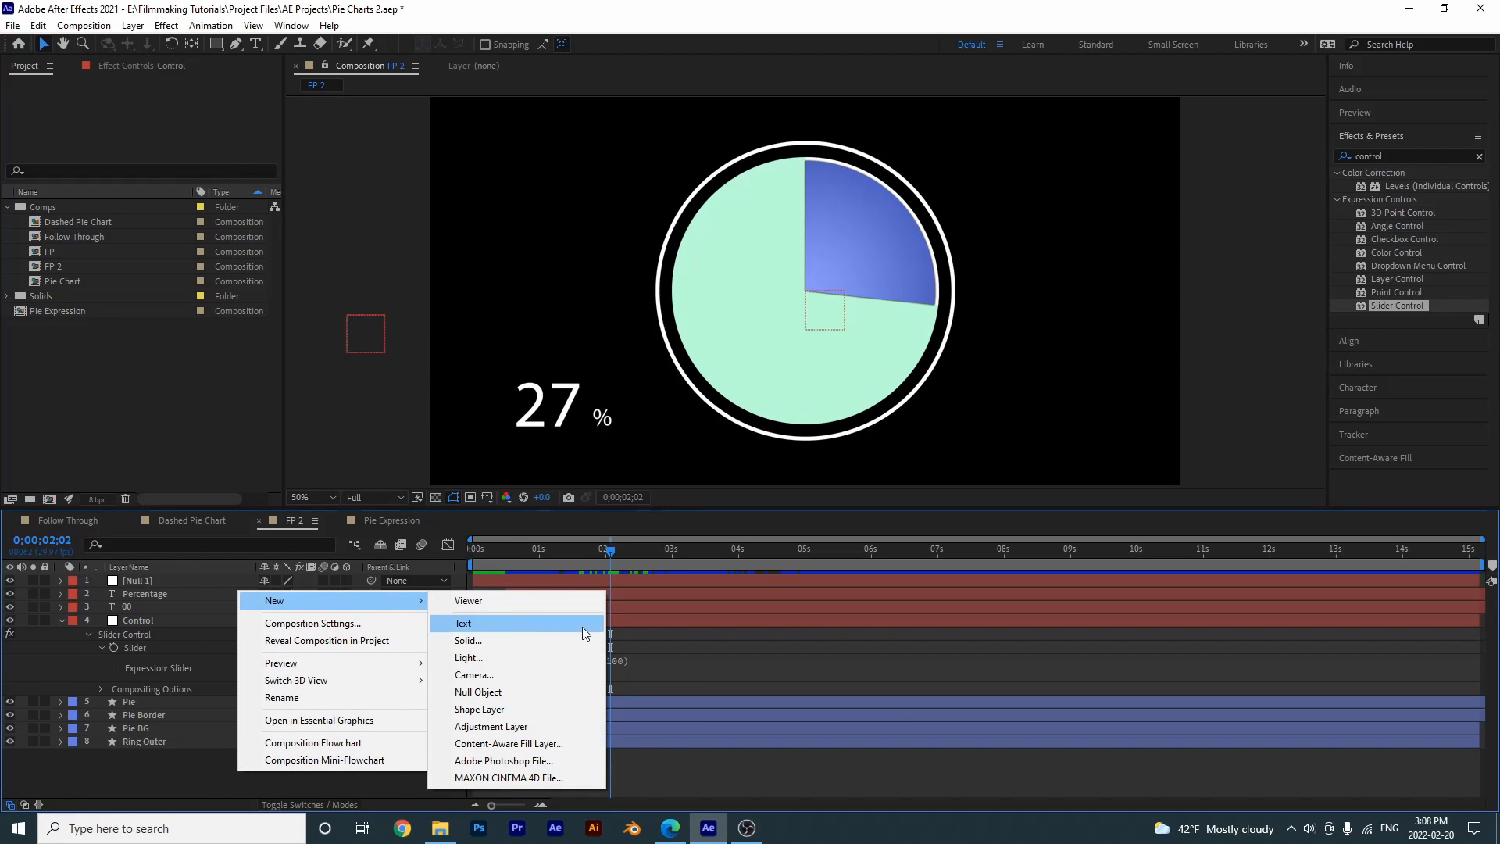
click(564, 641)
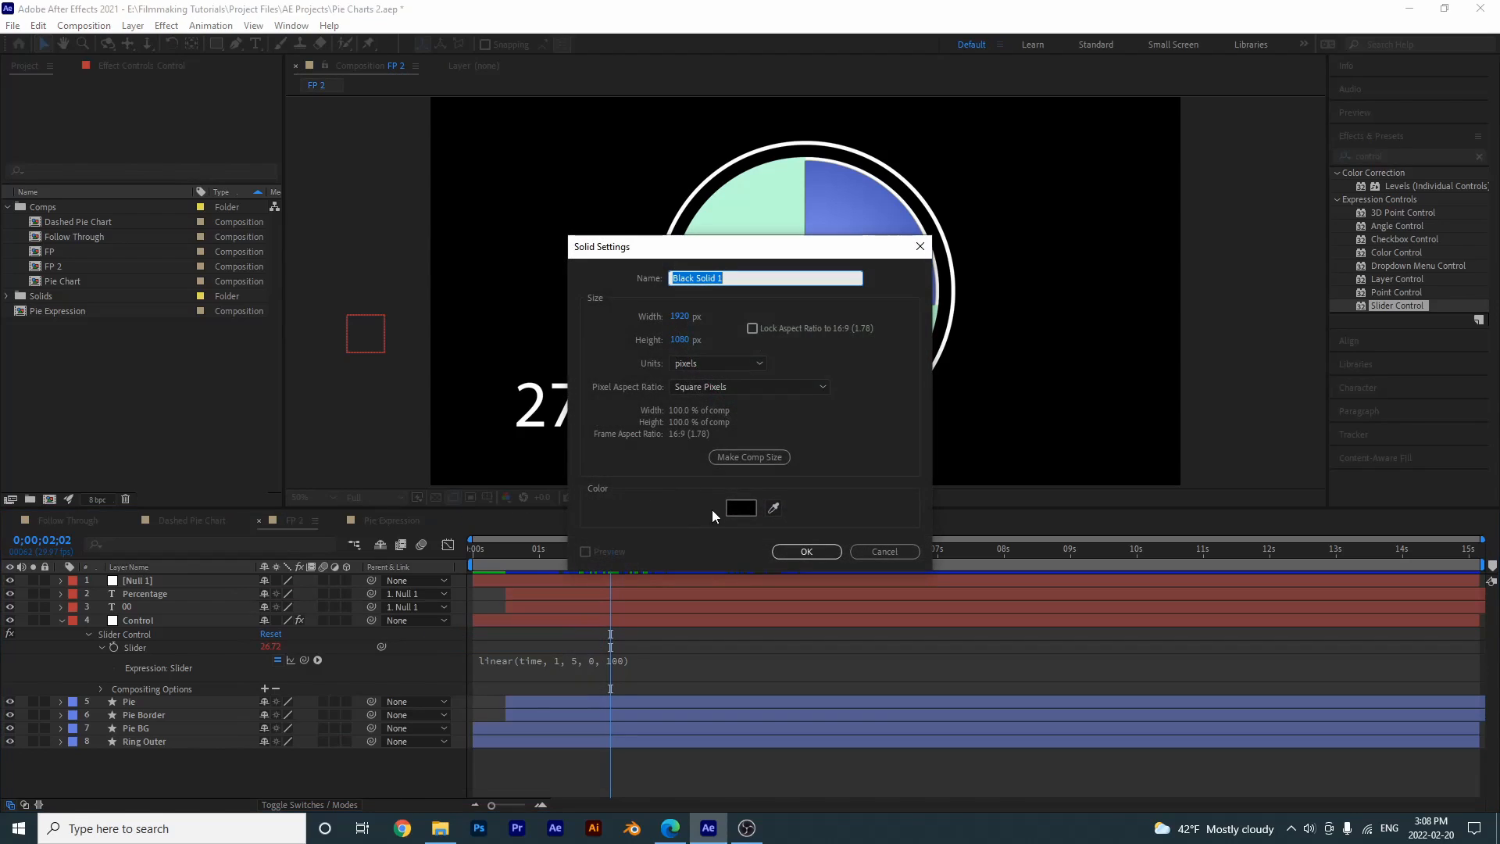
click(741, 508)
click(740, 402)
click(750, 355)
click(921, 322)
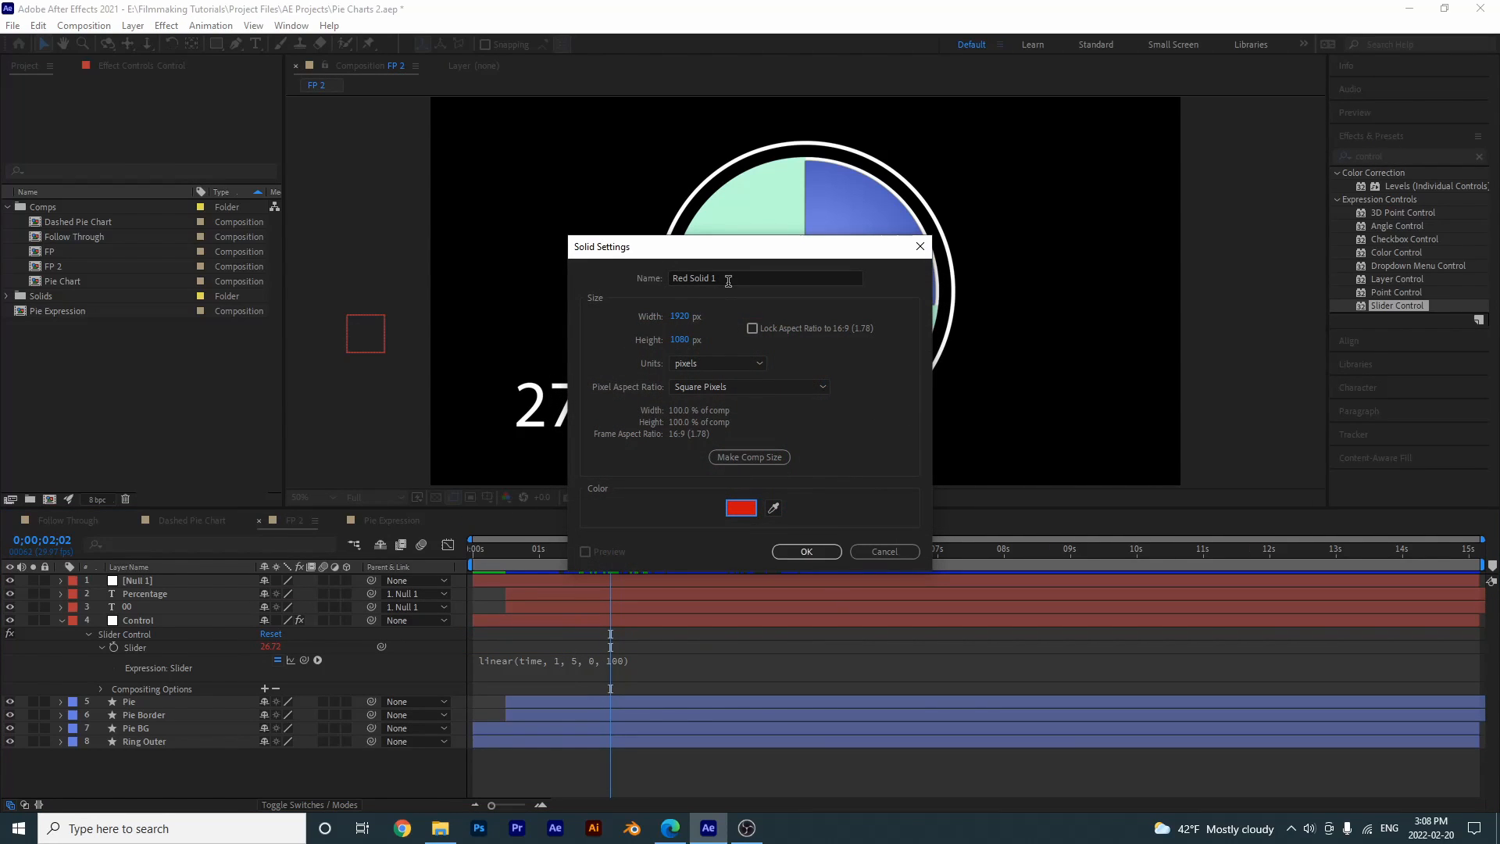
text(Controls for Values)
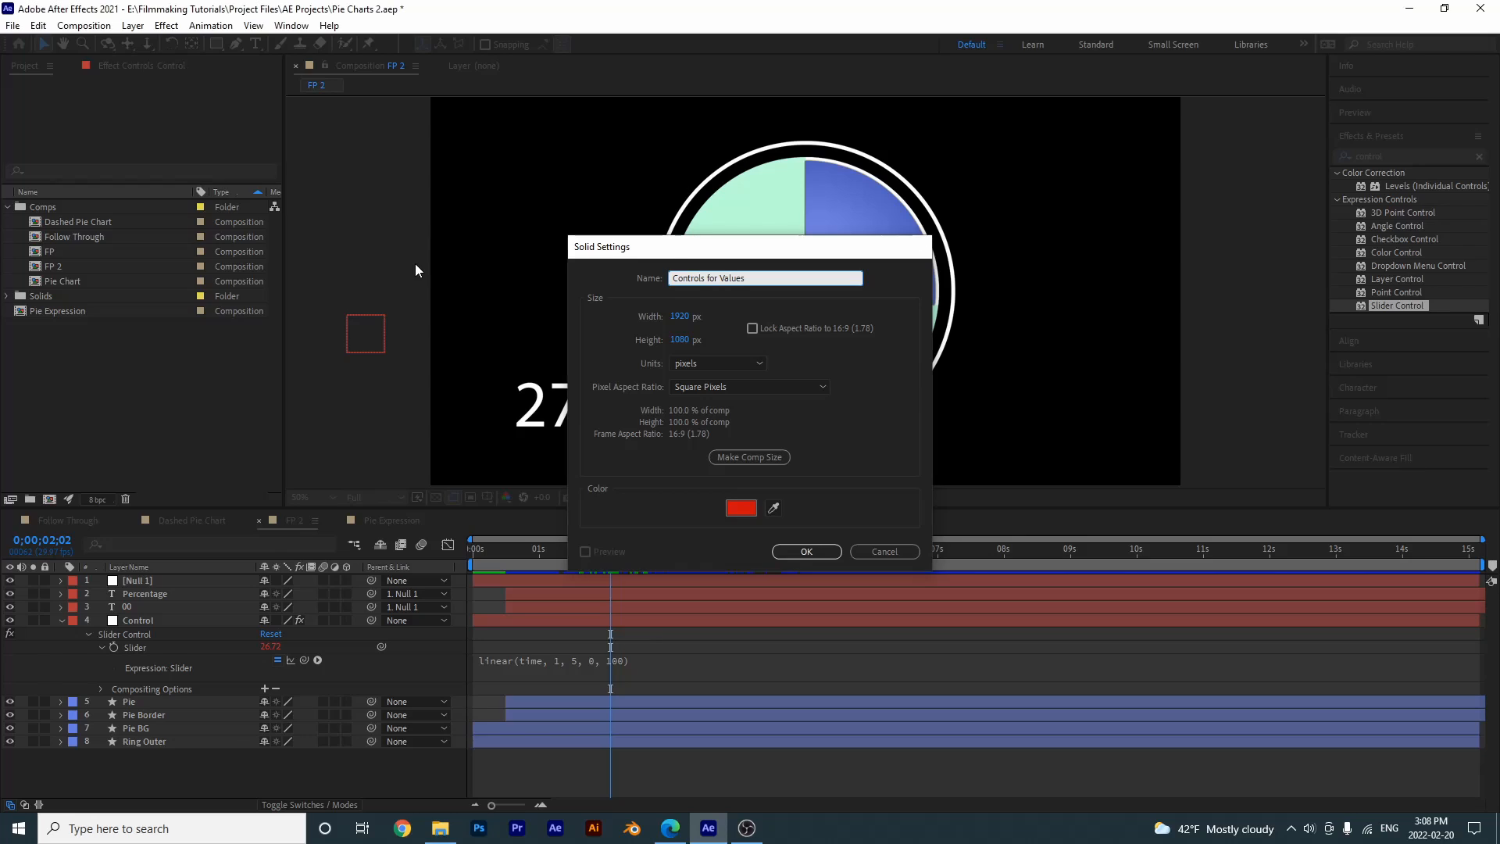
key(Return)
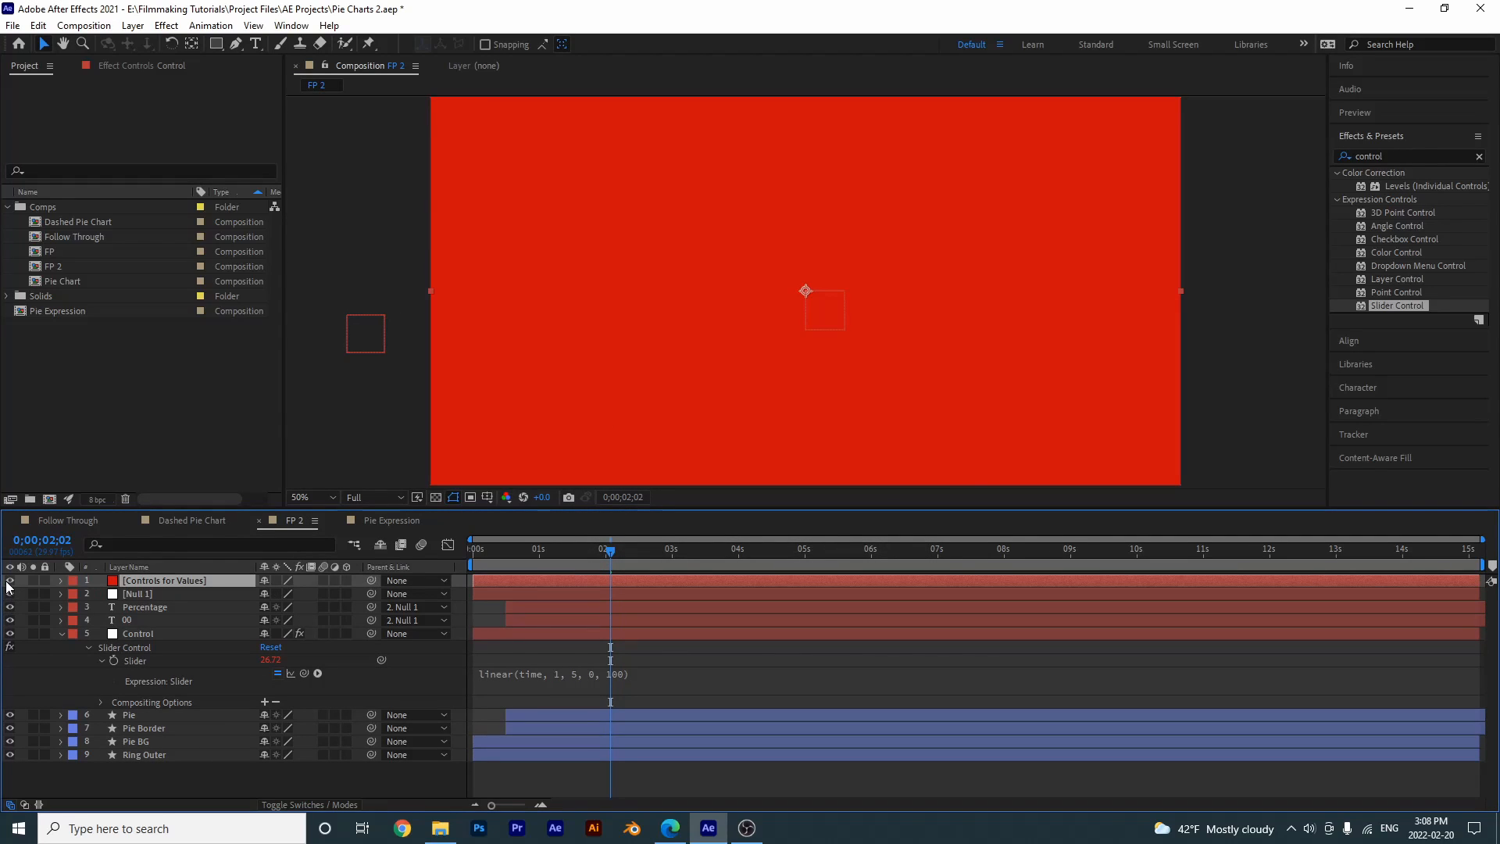
- Hide the Controls for Values layer and add a Slider Control effect to it
click(11, 581)
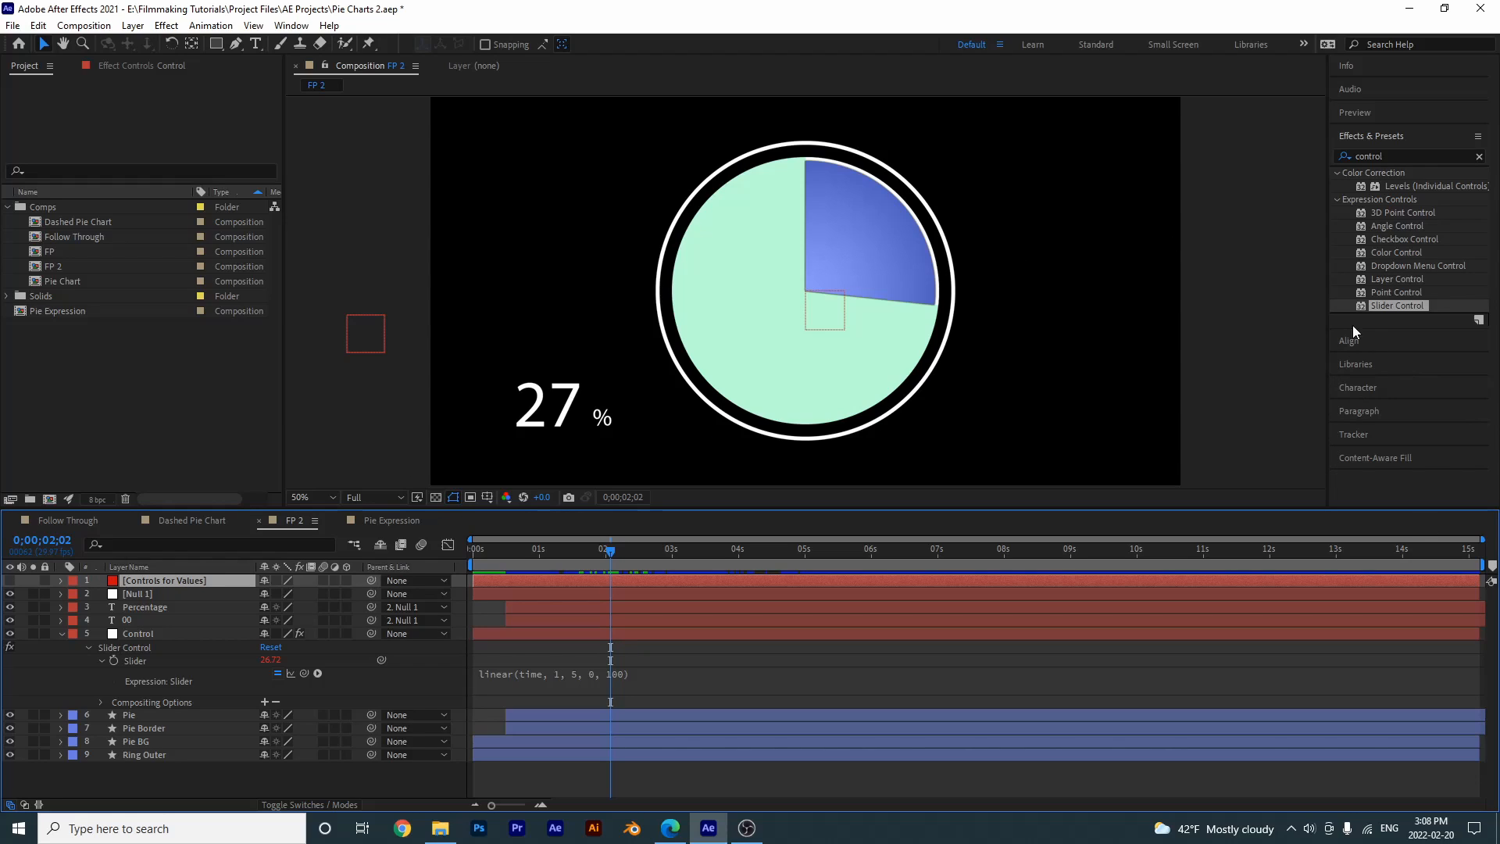
drag(1377, 305, 152, 583)
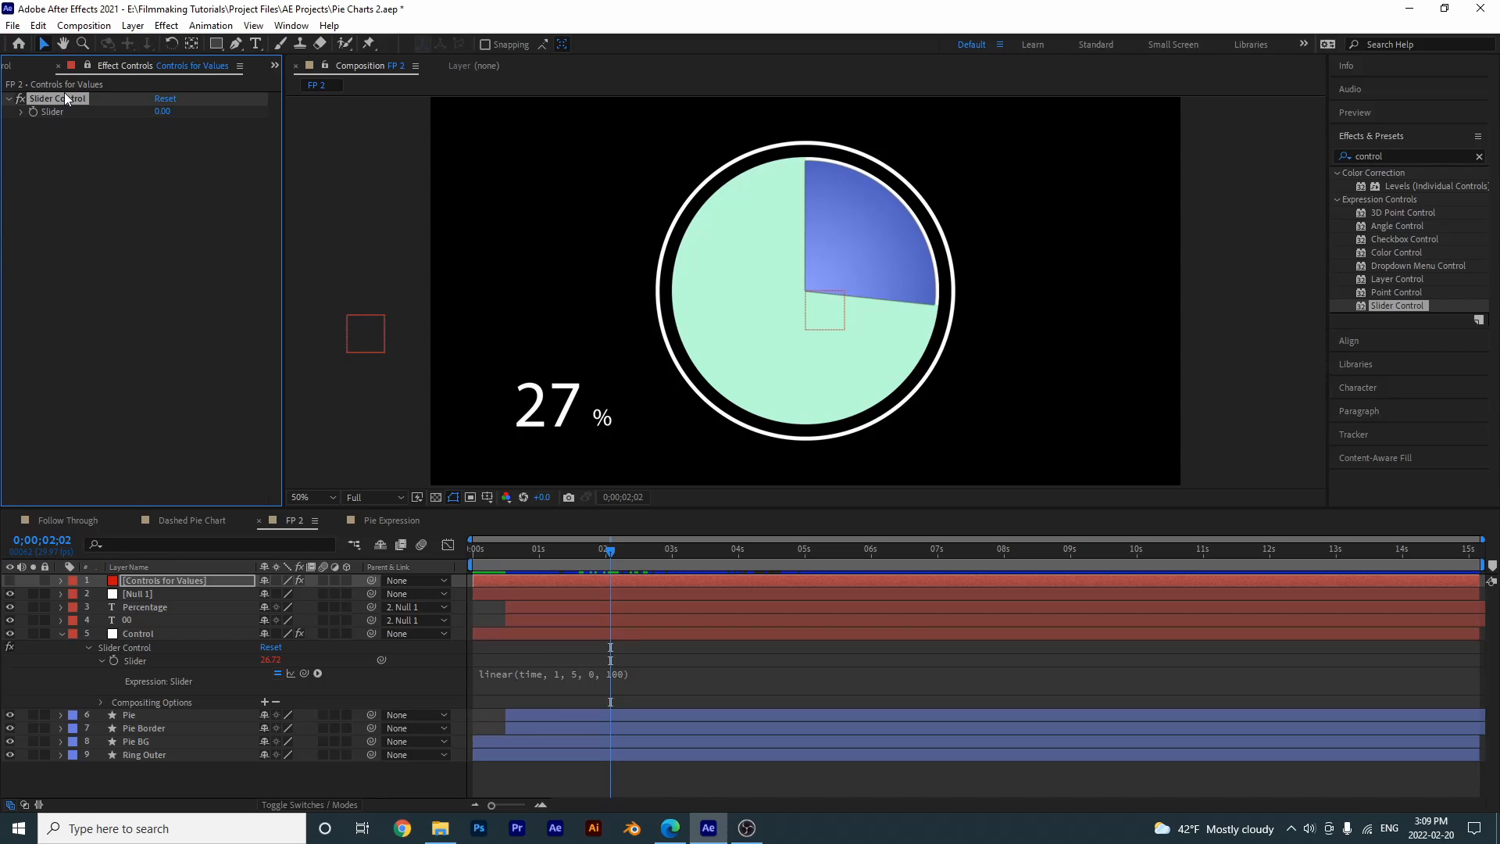
- Rename the Slider Control effect on the Controls for Values layer as TMin
key(Return)
text(TMin)
key(Return)
- Add a second Slider Control to the Controls for Values layer and rename it TMax
double_click(1371, 306)
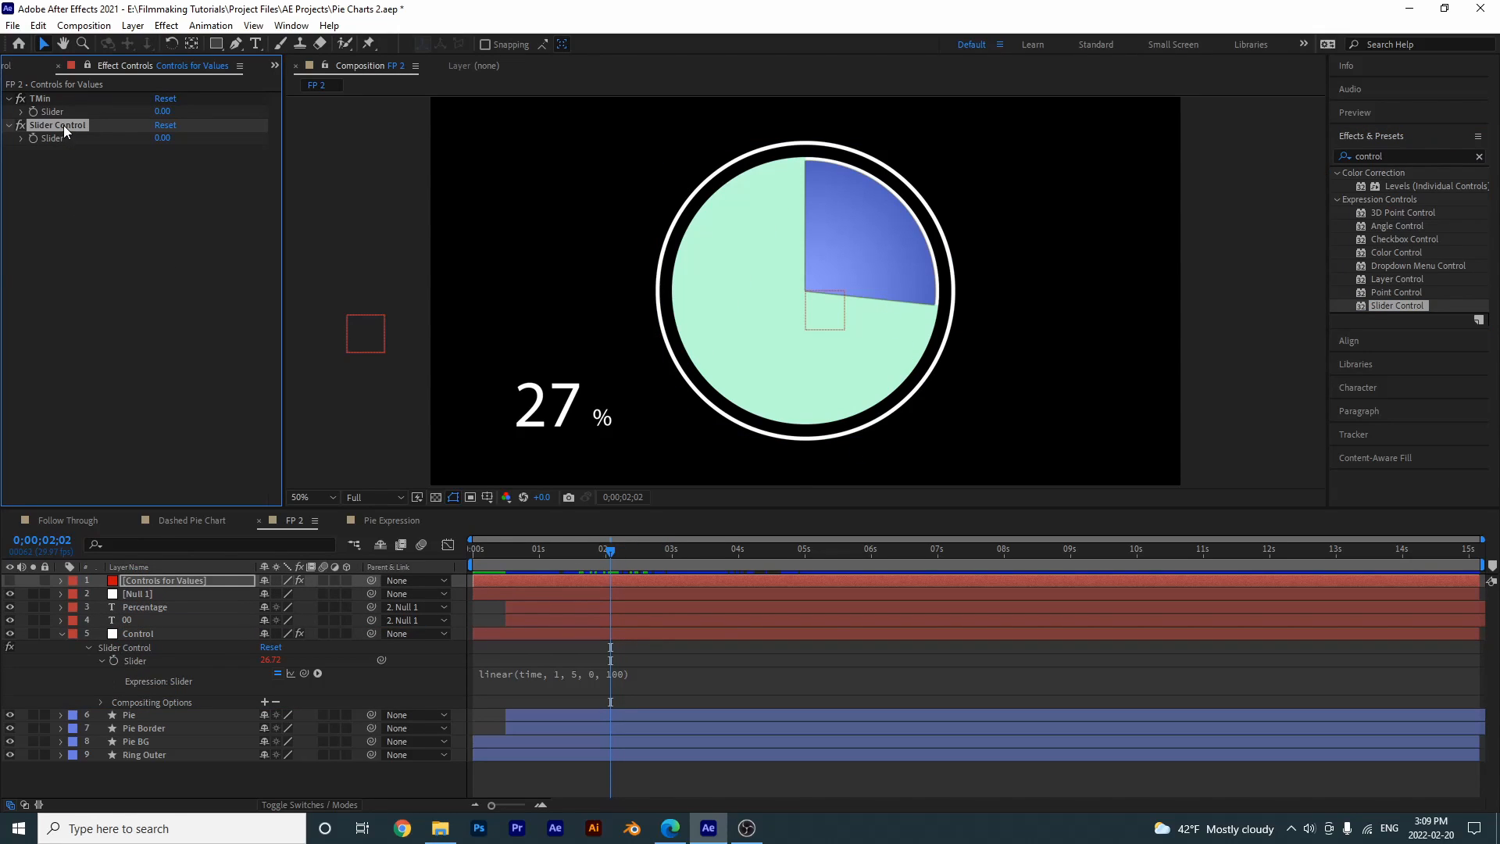
key(Return)
text(TMax)
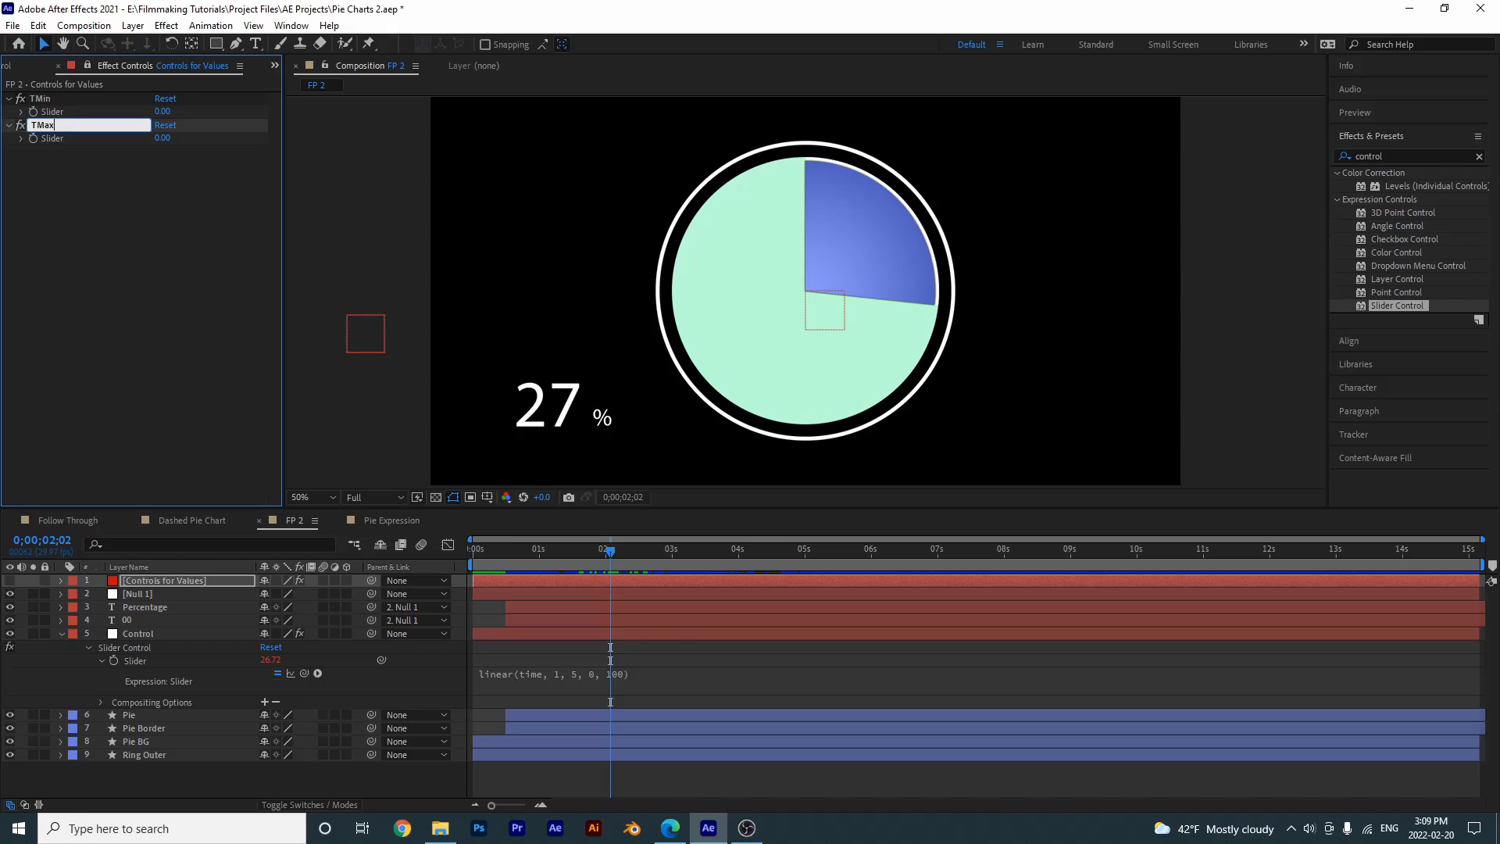
key(Return)
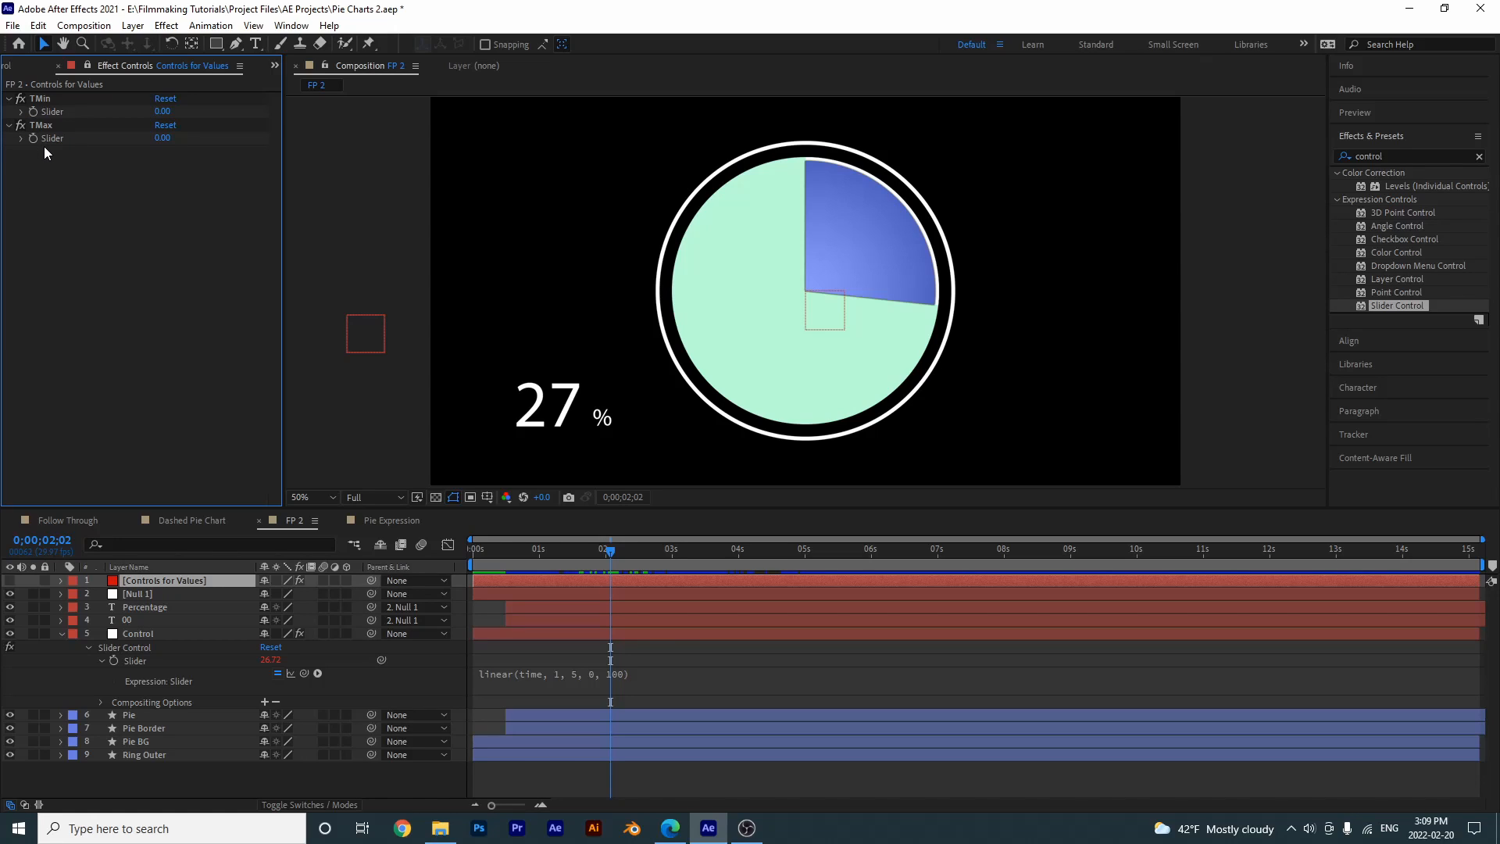
- Add a third Slider Control to the Controls for Values layer and rename it V1
drag(1385, 306, 128, 582)
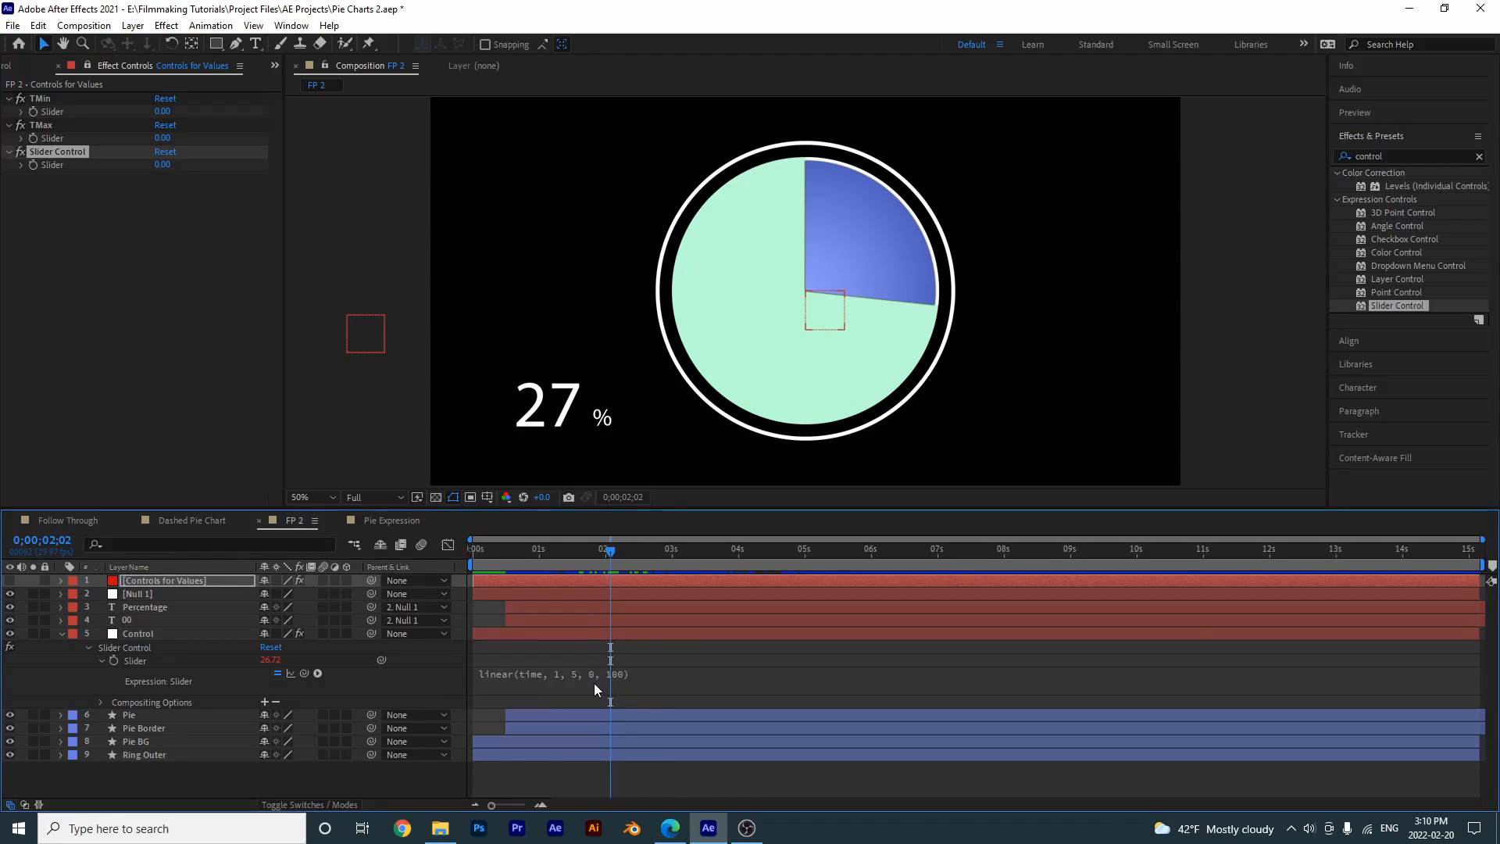
click(67, 152)
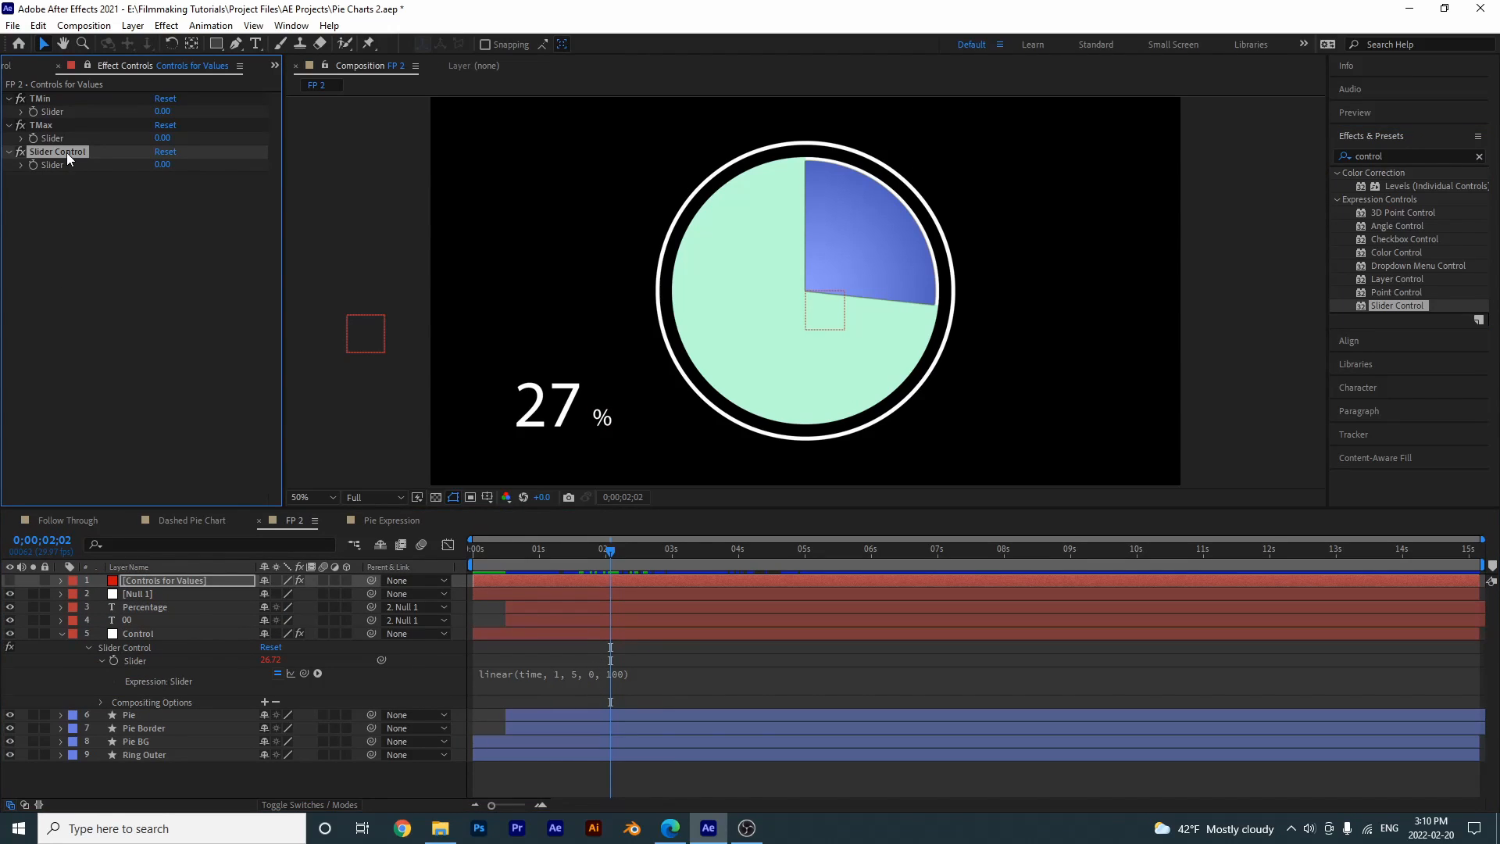
key(Return)
text(V1)
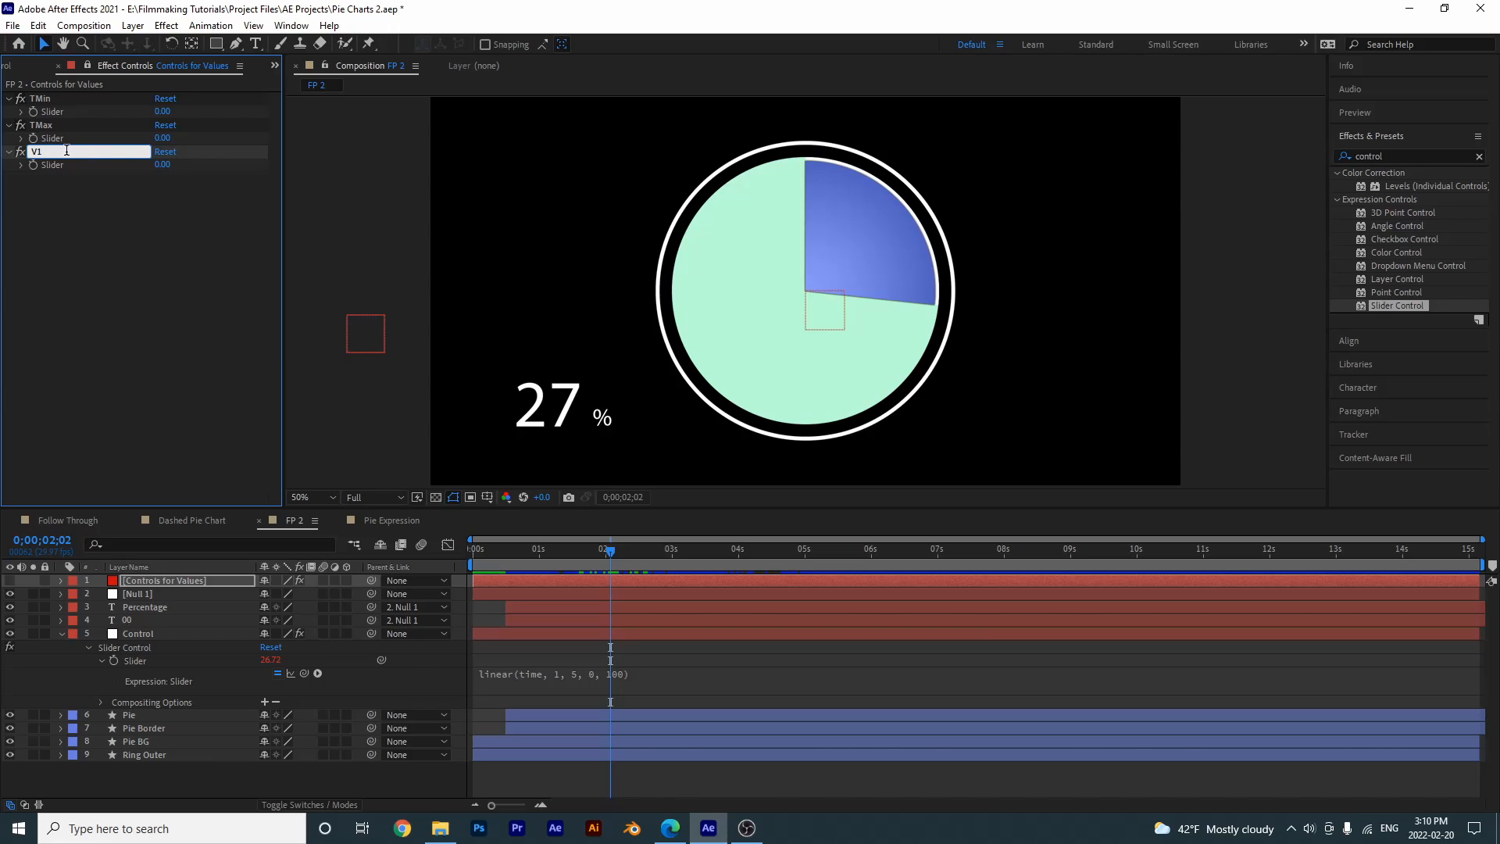
key(Return)
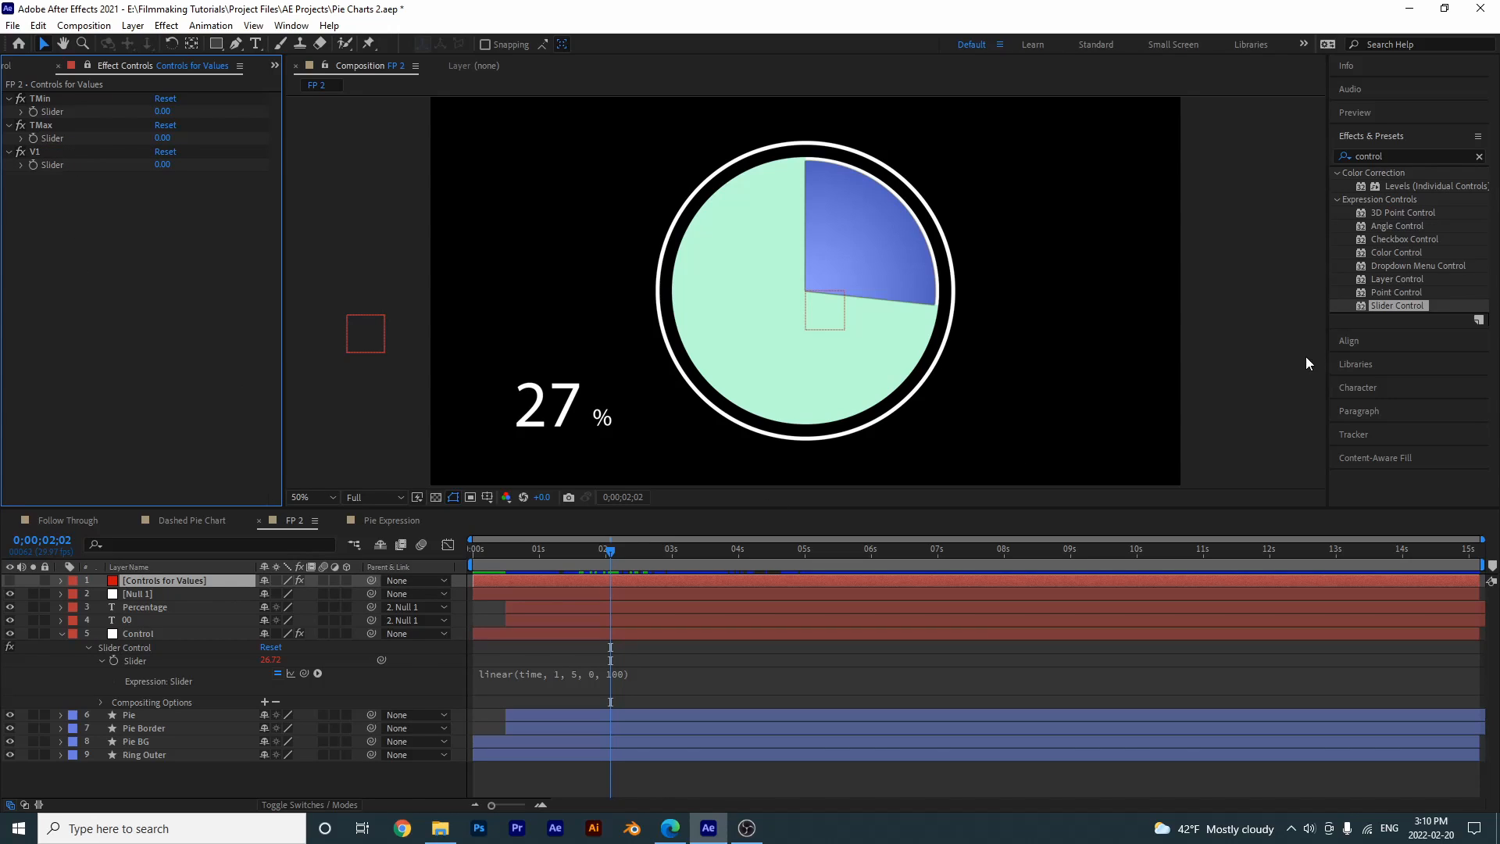
- Add a fourth Slider Control to the Controls for Values layer and rename it V2
drag(1377, 308, 55, 234)
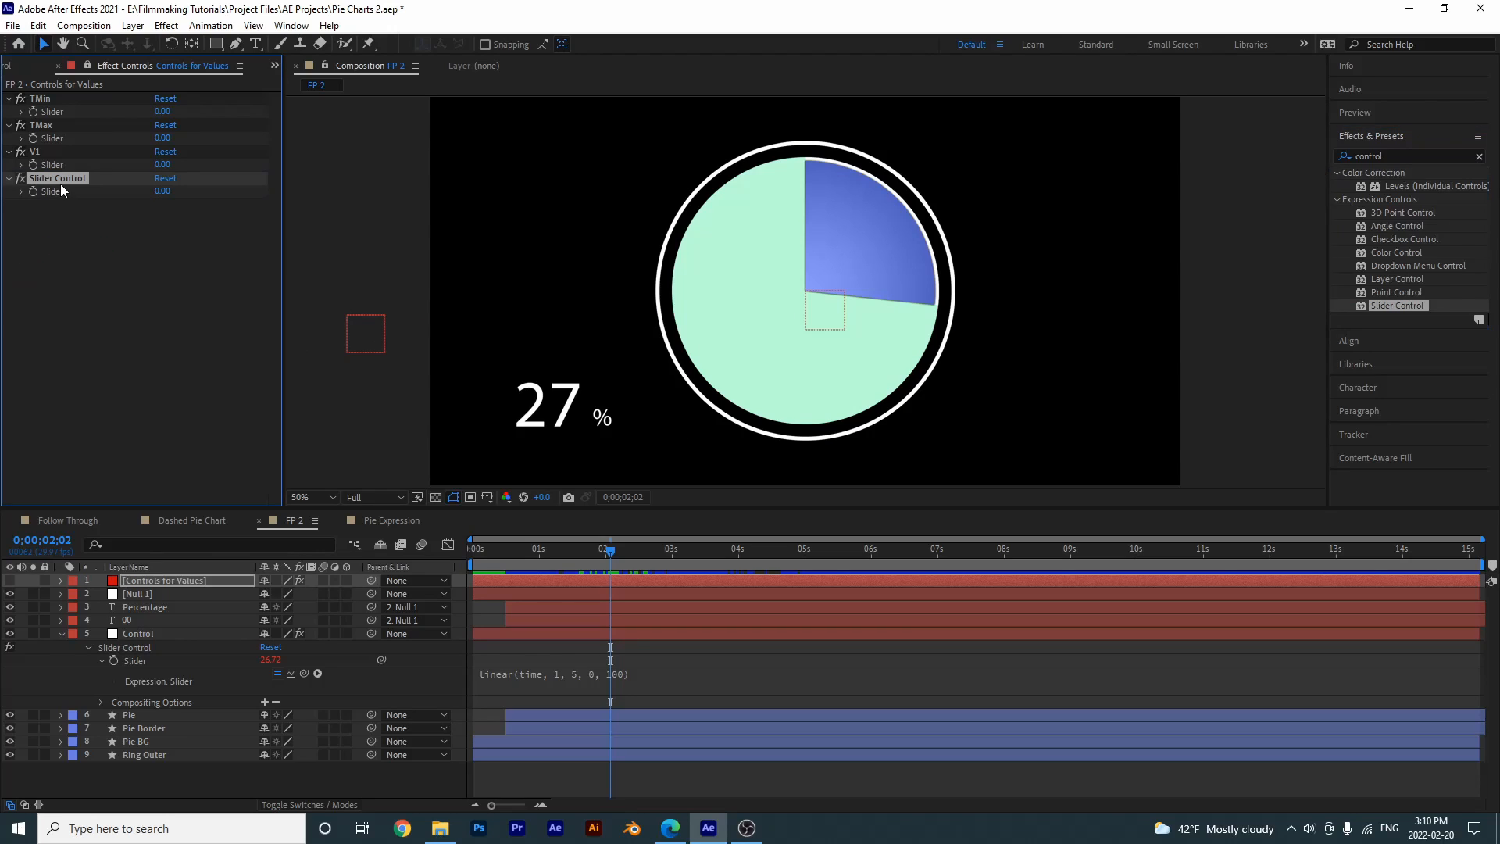
key(Return)
key(Return)
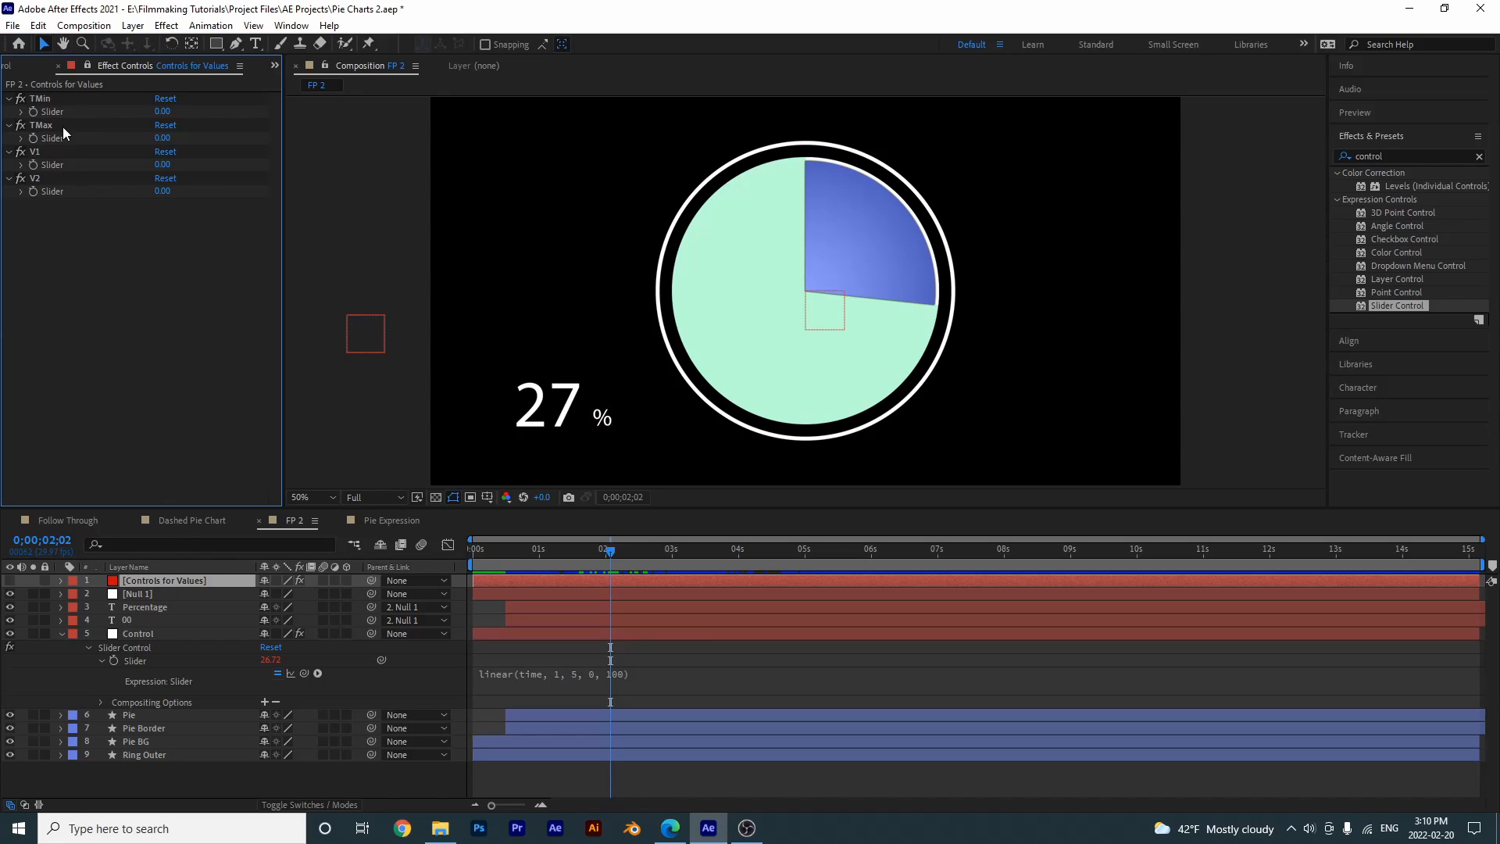
- Set the TMin slider to 1, the TMax slider to 5 and the V2 slider to 100
click(162, 113)
text(1)
key(Return)
click(159, 138)
text(5)
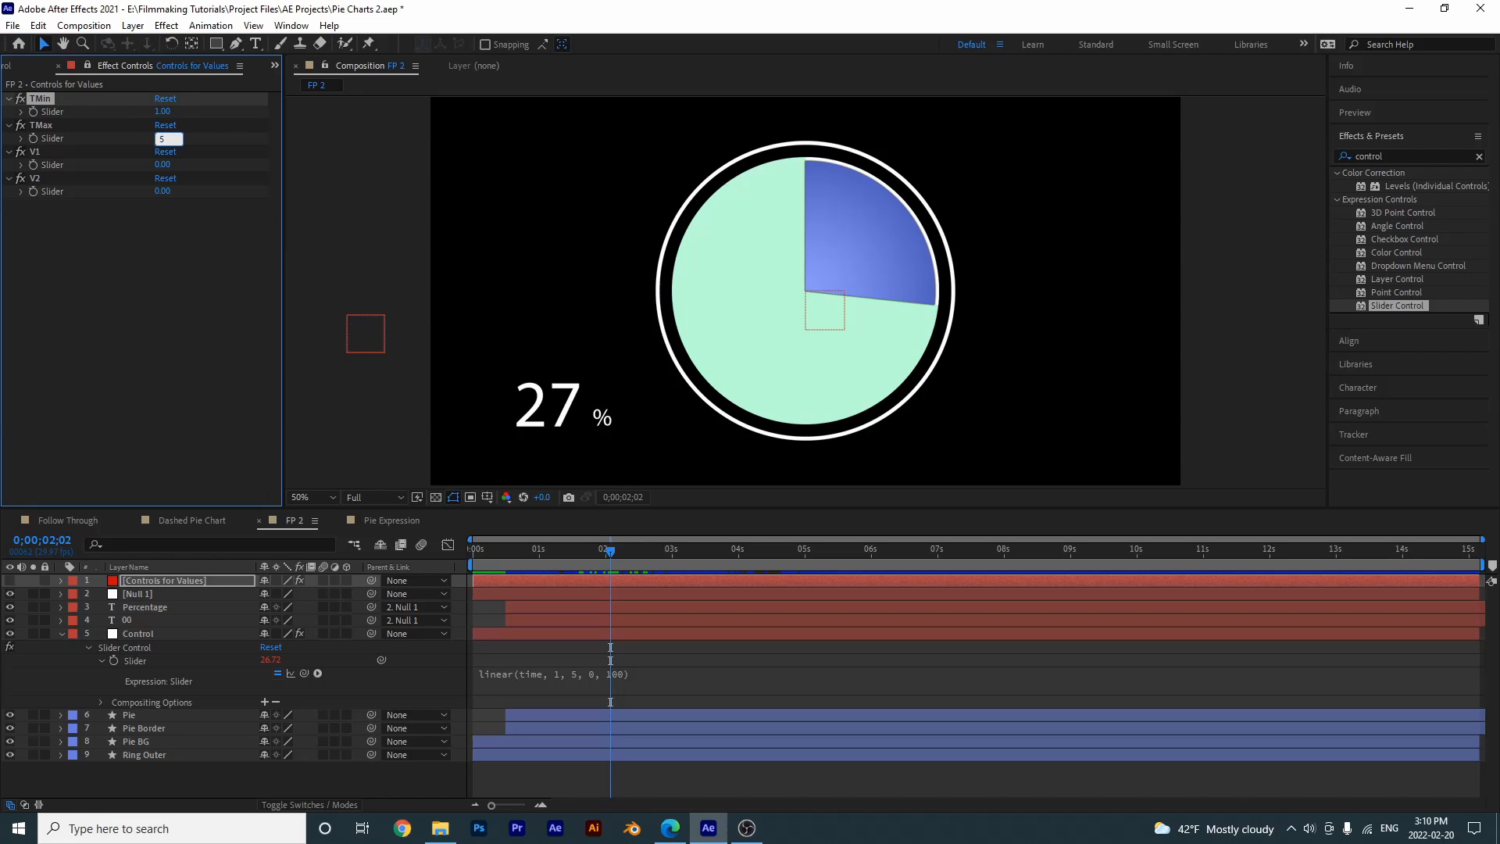
key(Return)
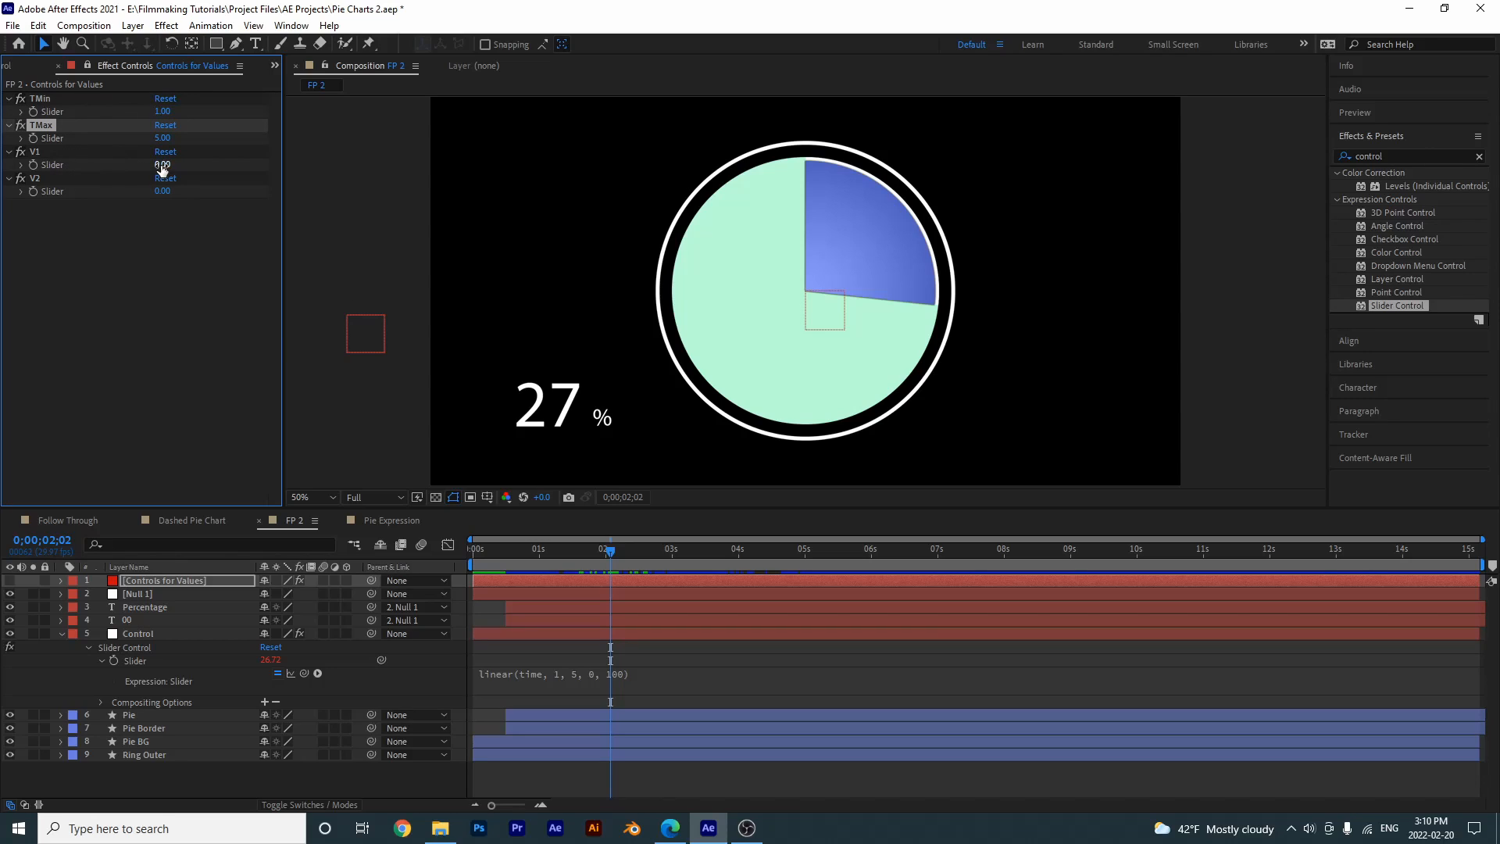
click(163, 192)
text(100)
key(Return)
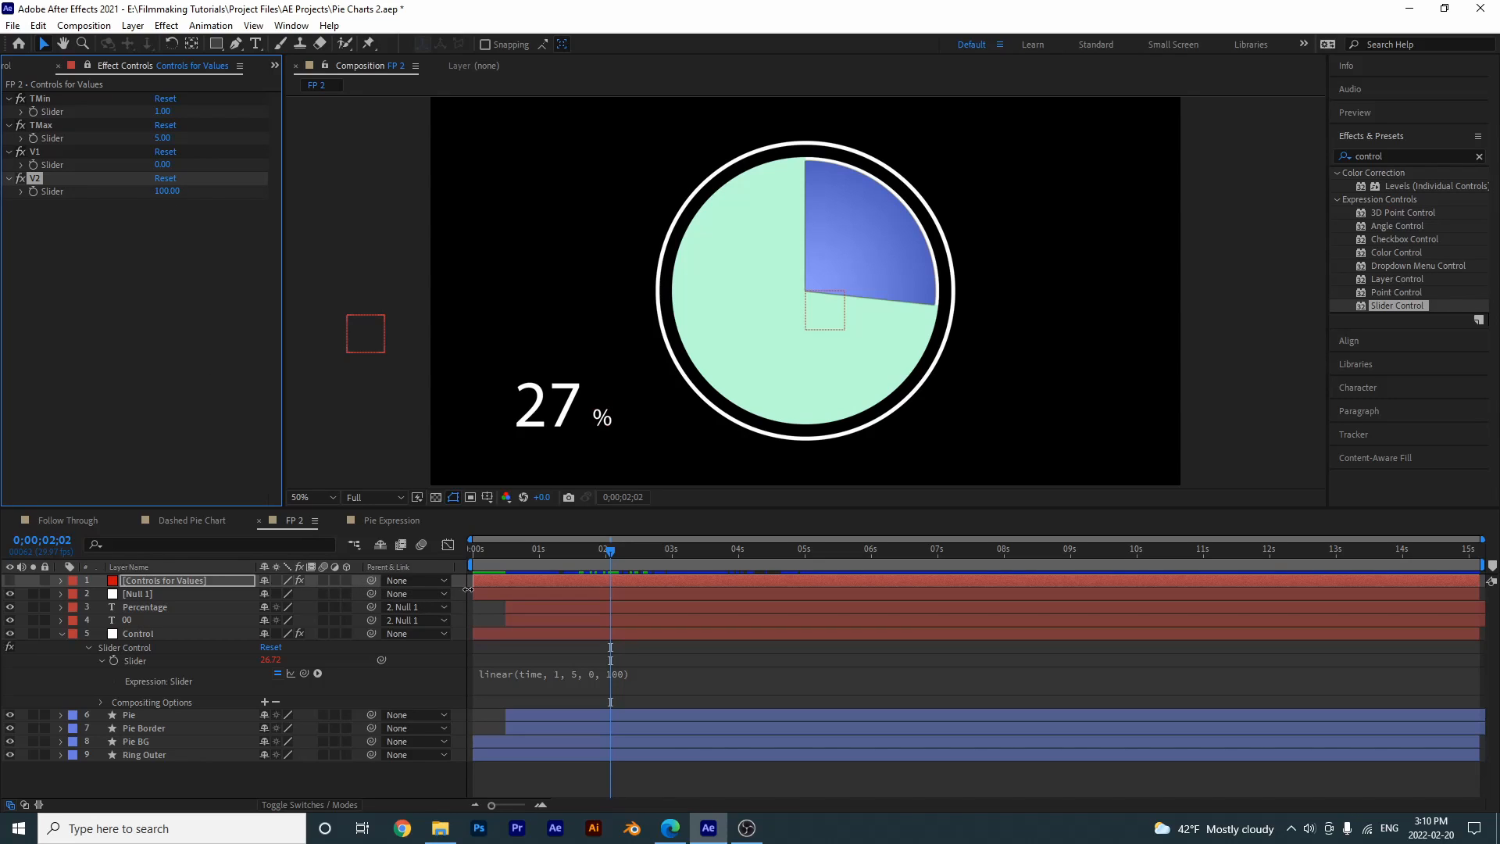
- Try replacing the 1 in the Control layer's linear expression with a direct link to the TMin slider, and restore the 1
click(561, 677)
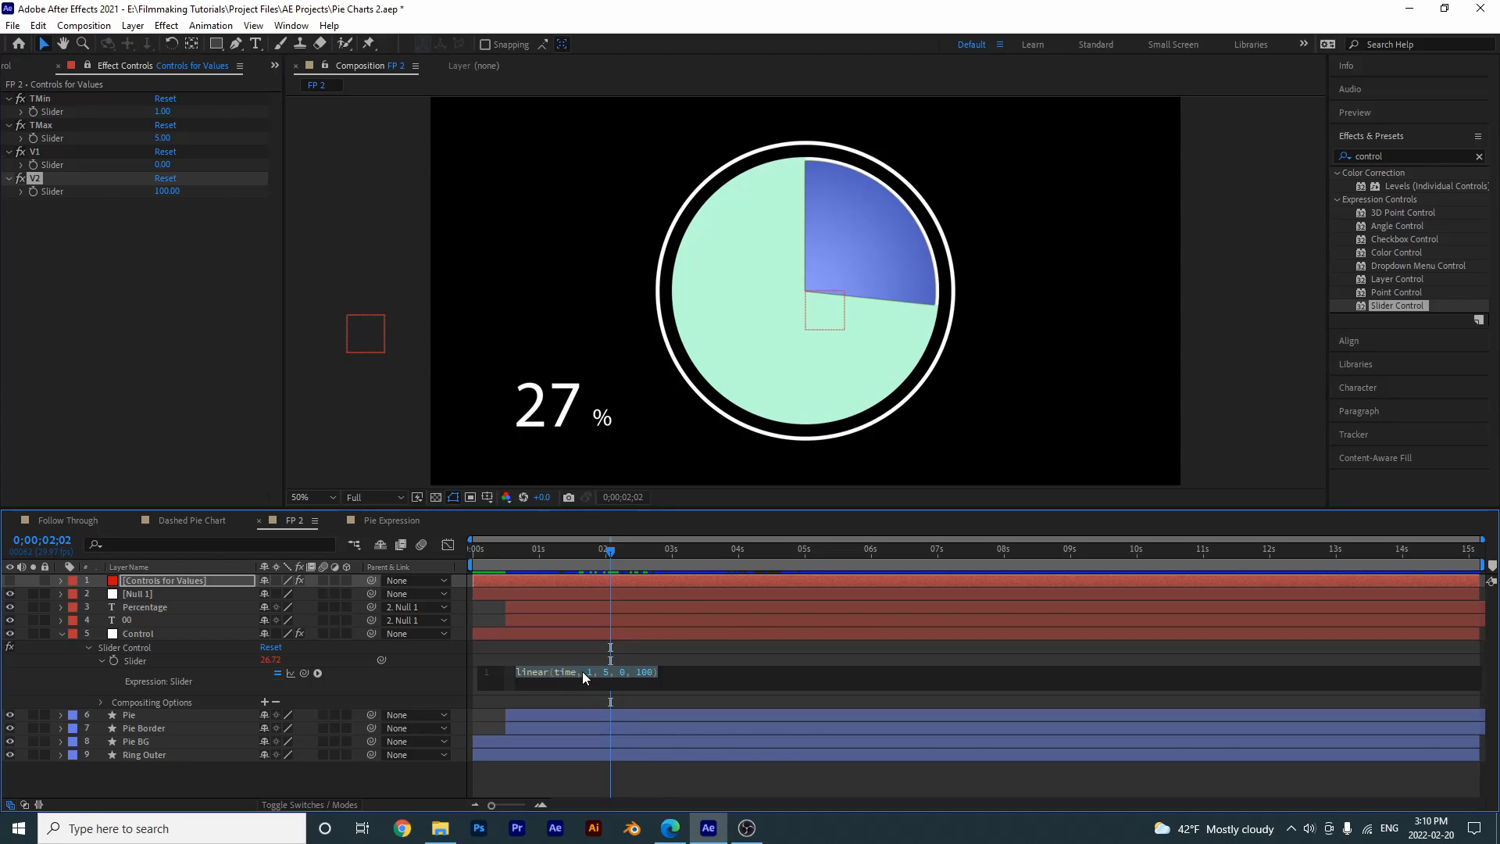
double_click(590, 672)
key(BackSpace)
drag(382, 660, 55, 111)
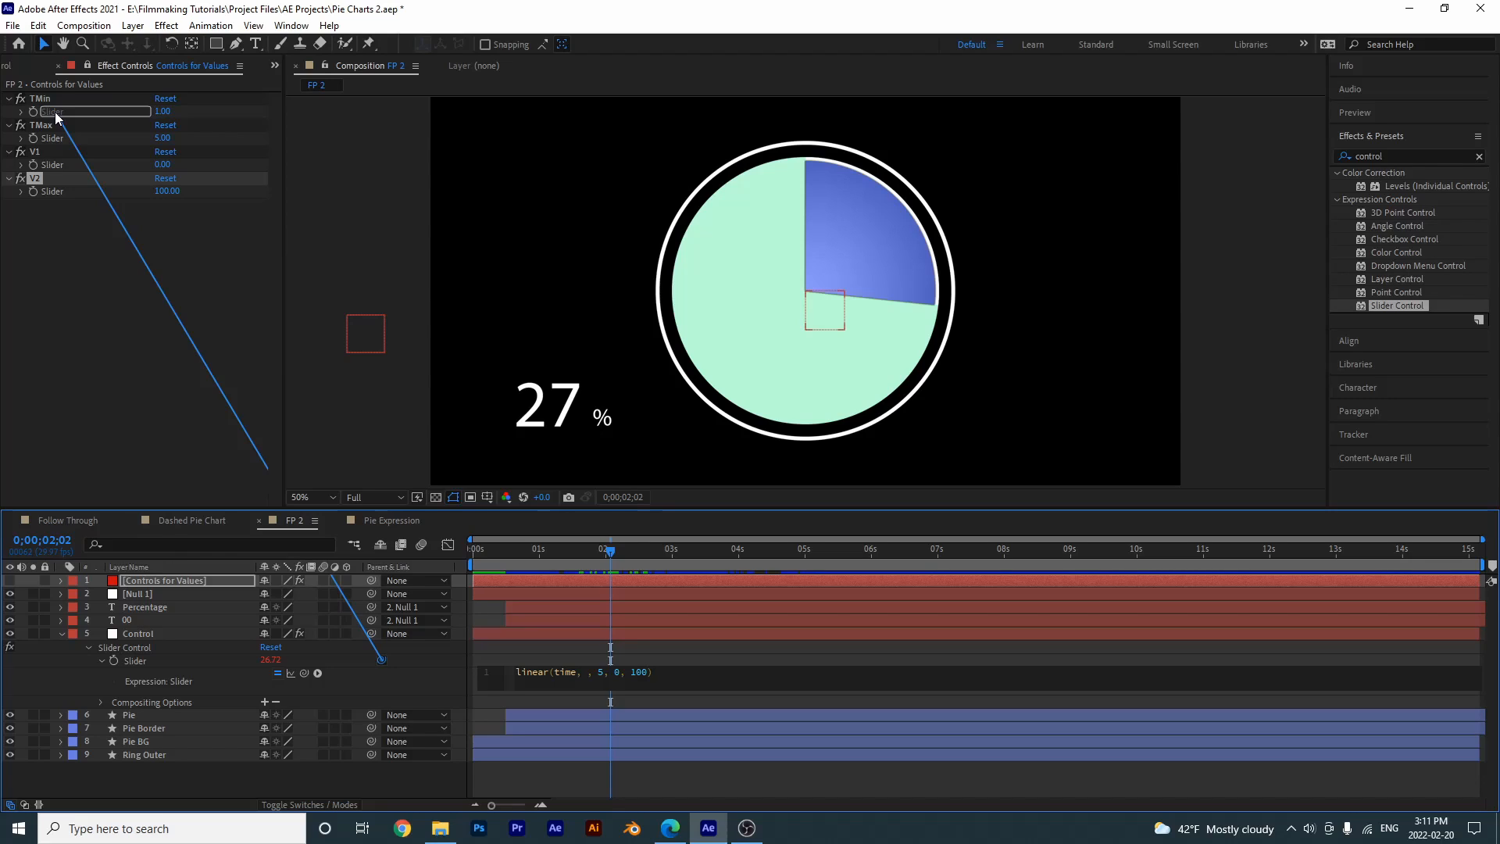
drag(55, 111, 55, 111)
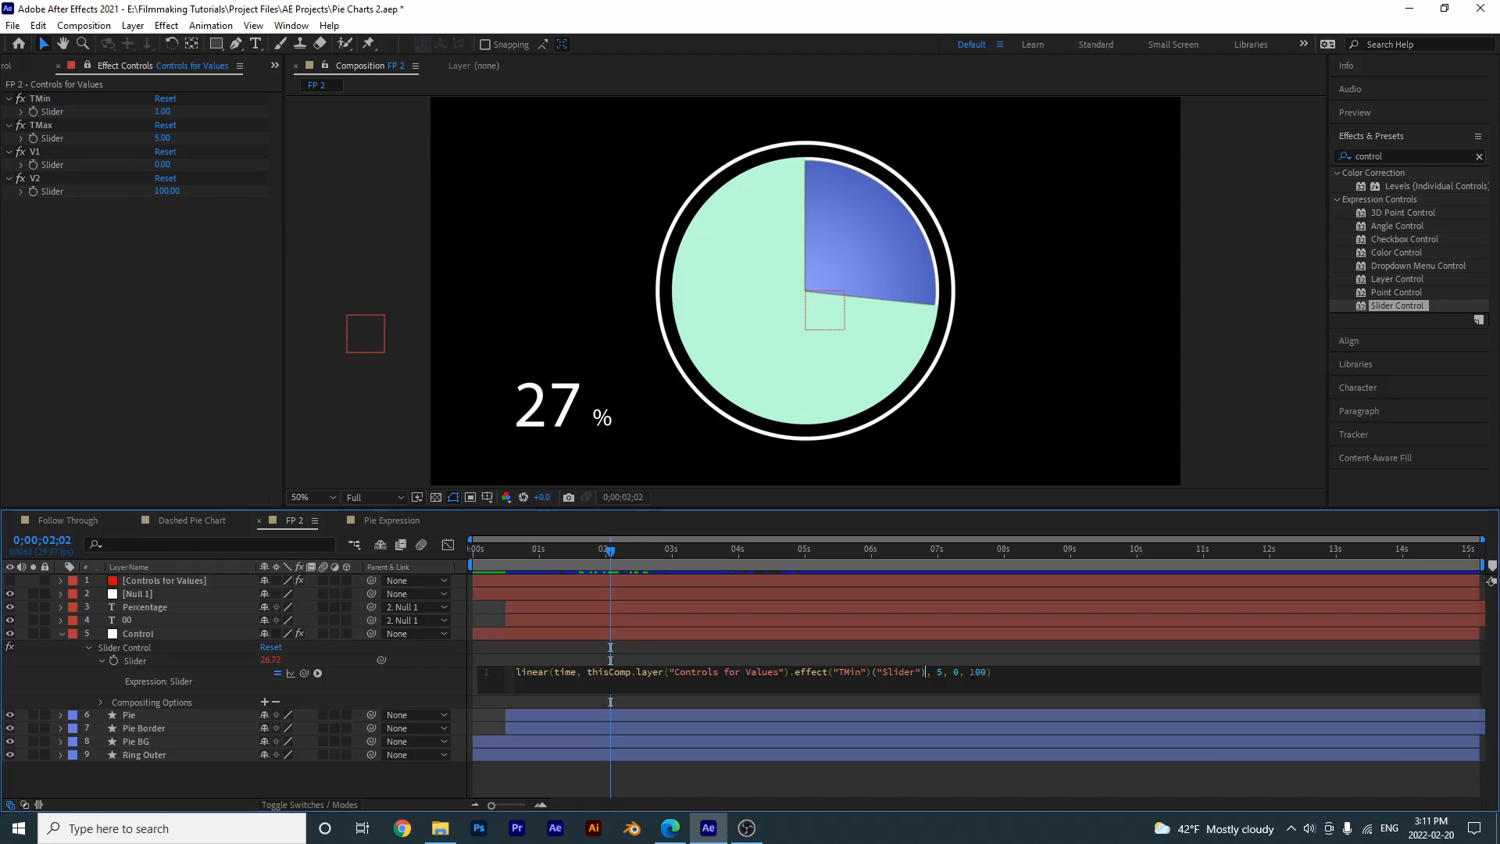
key(ctrl+z)
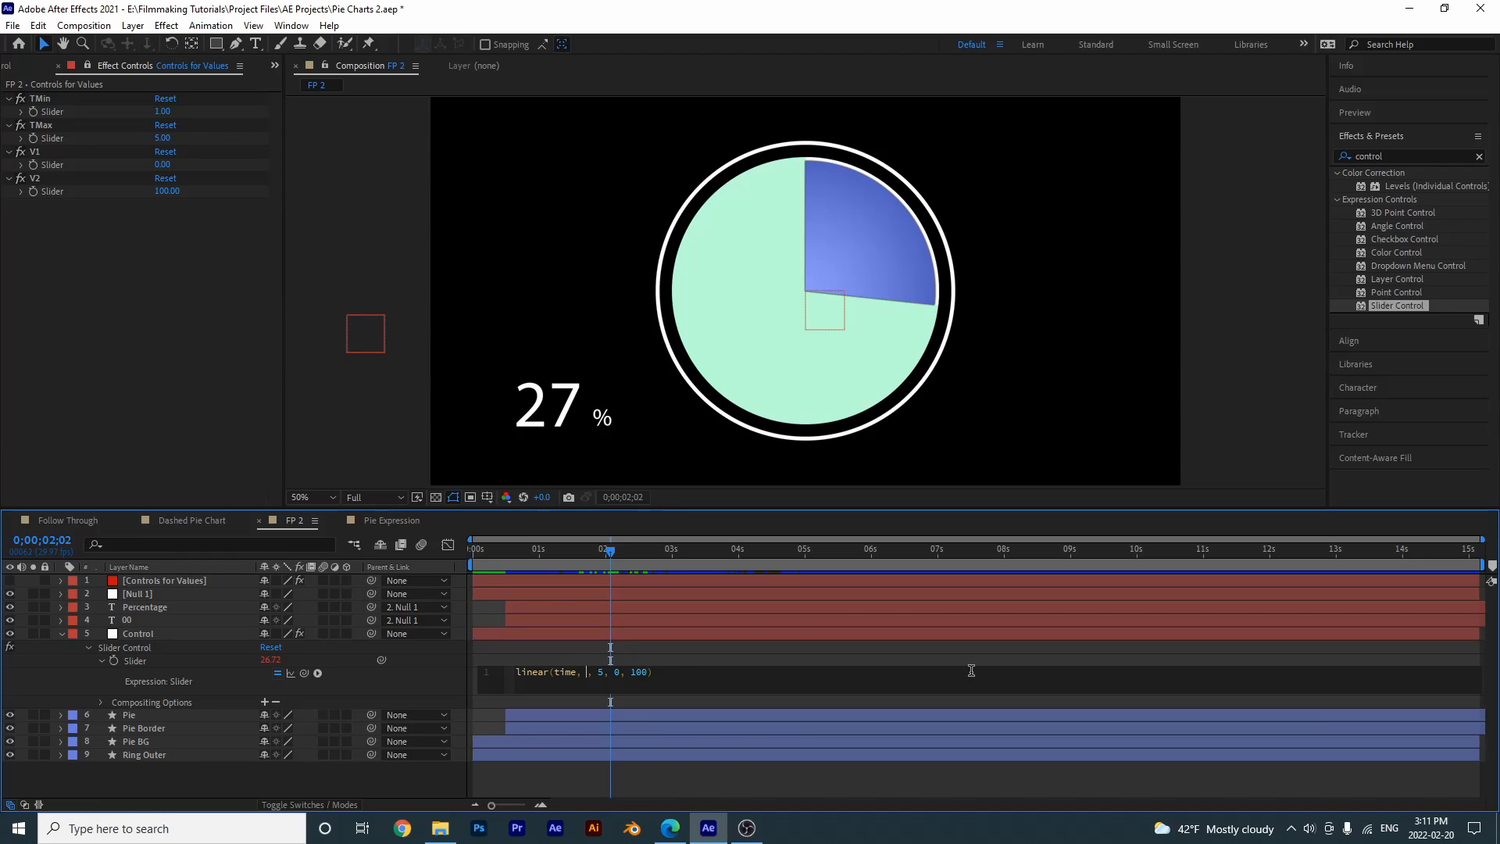
text(1)
- Insert a line above linear() in the Control layer's Slider expression defining TMin = linked to the TMin slider
key(Return)
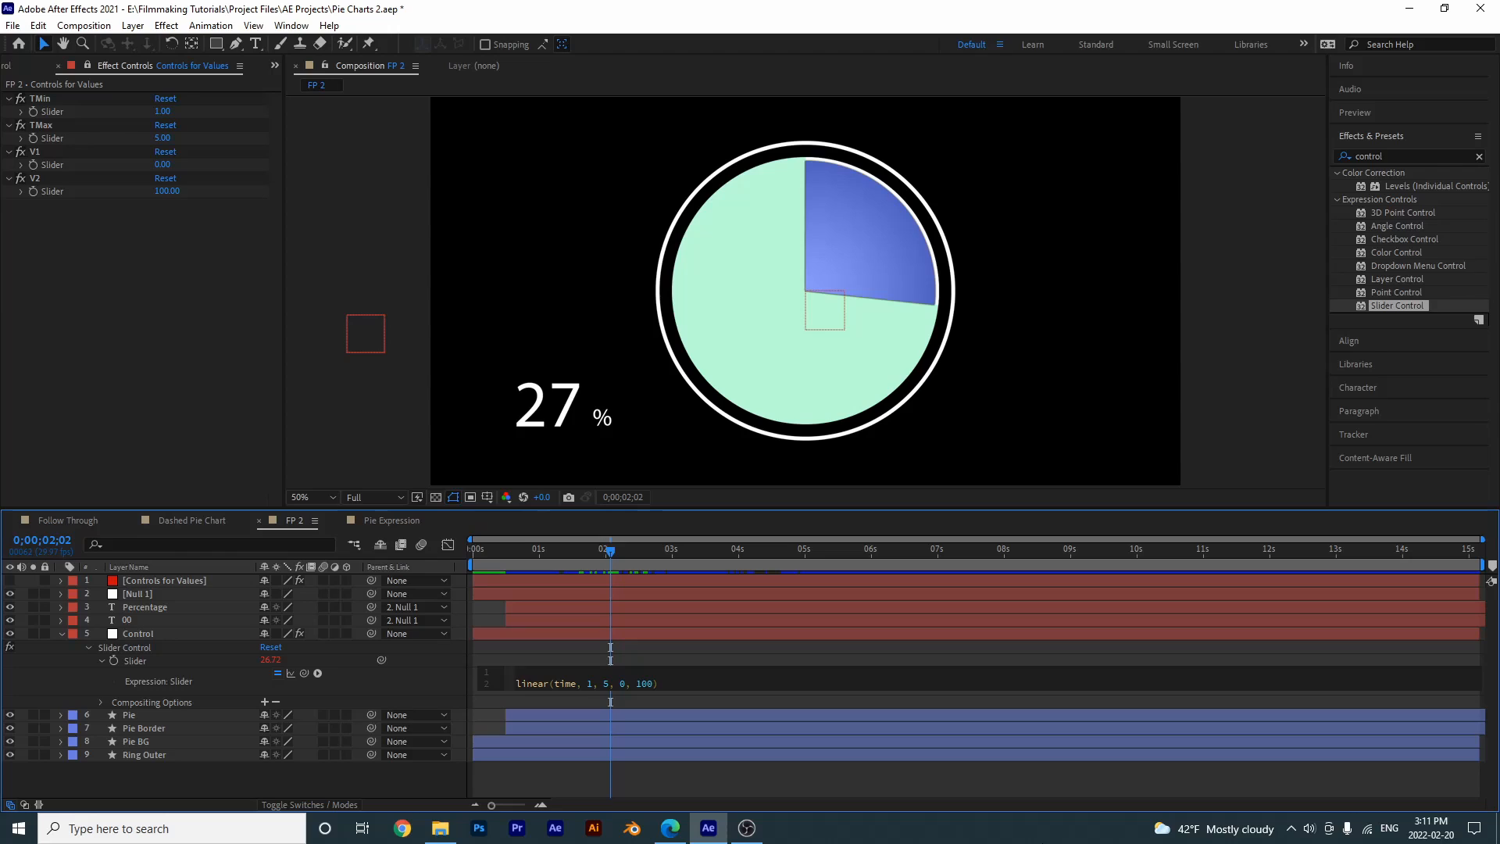
text(T)
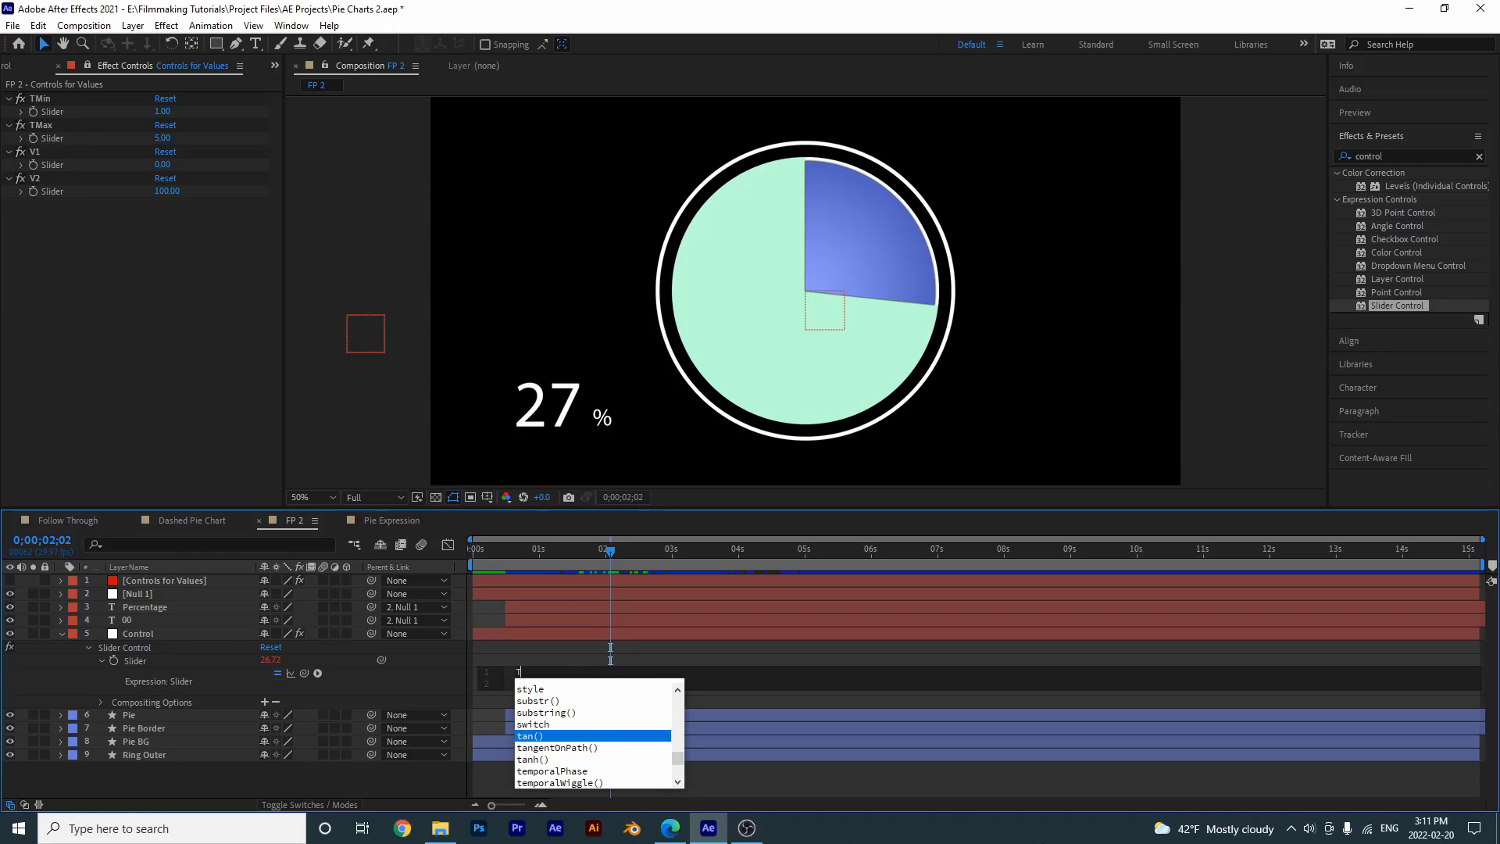
text(Min)
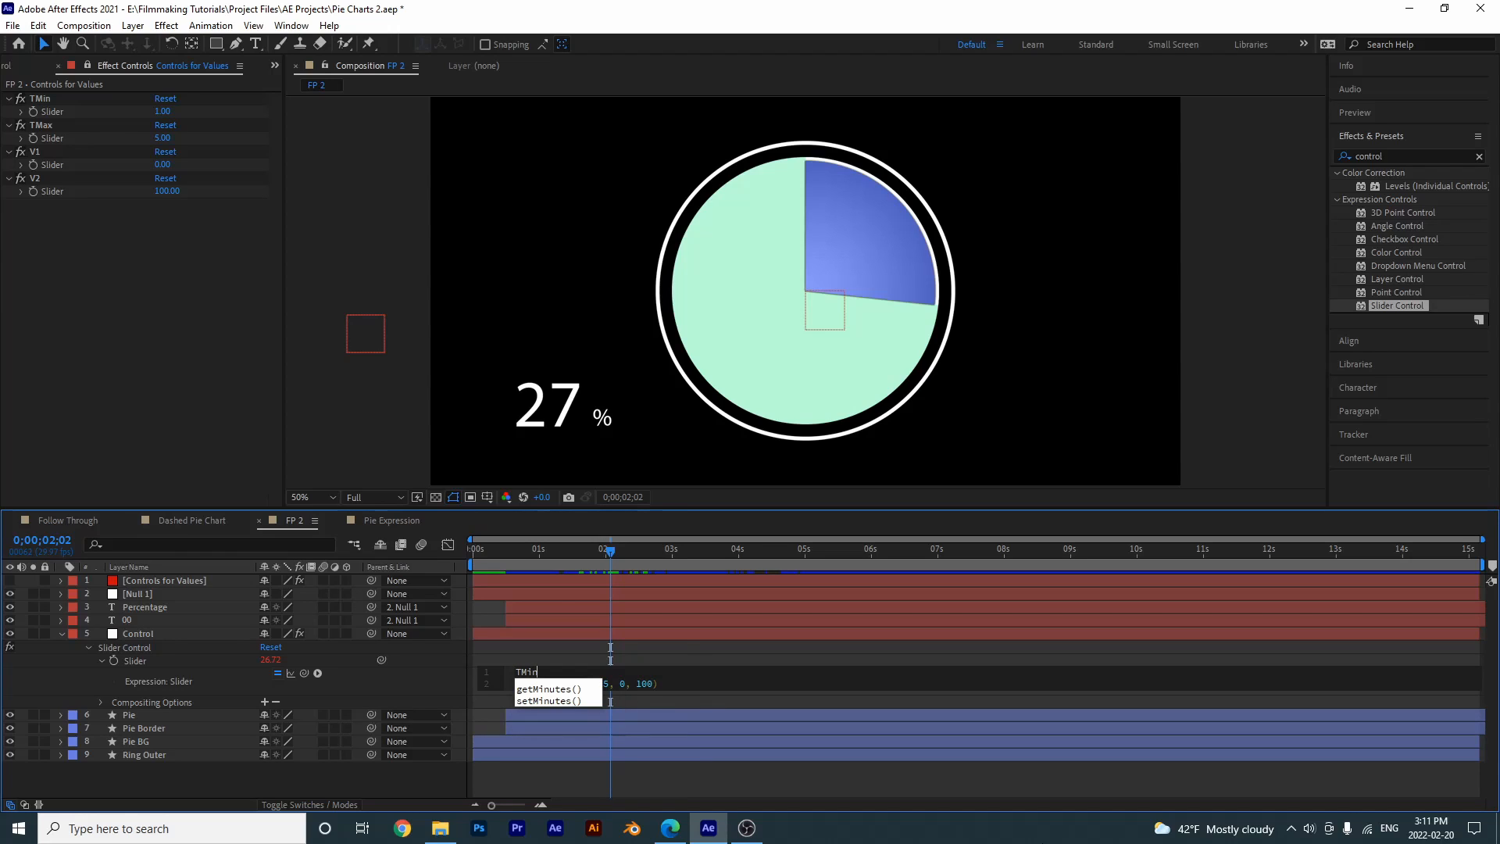
text( =)
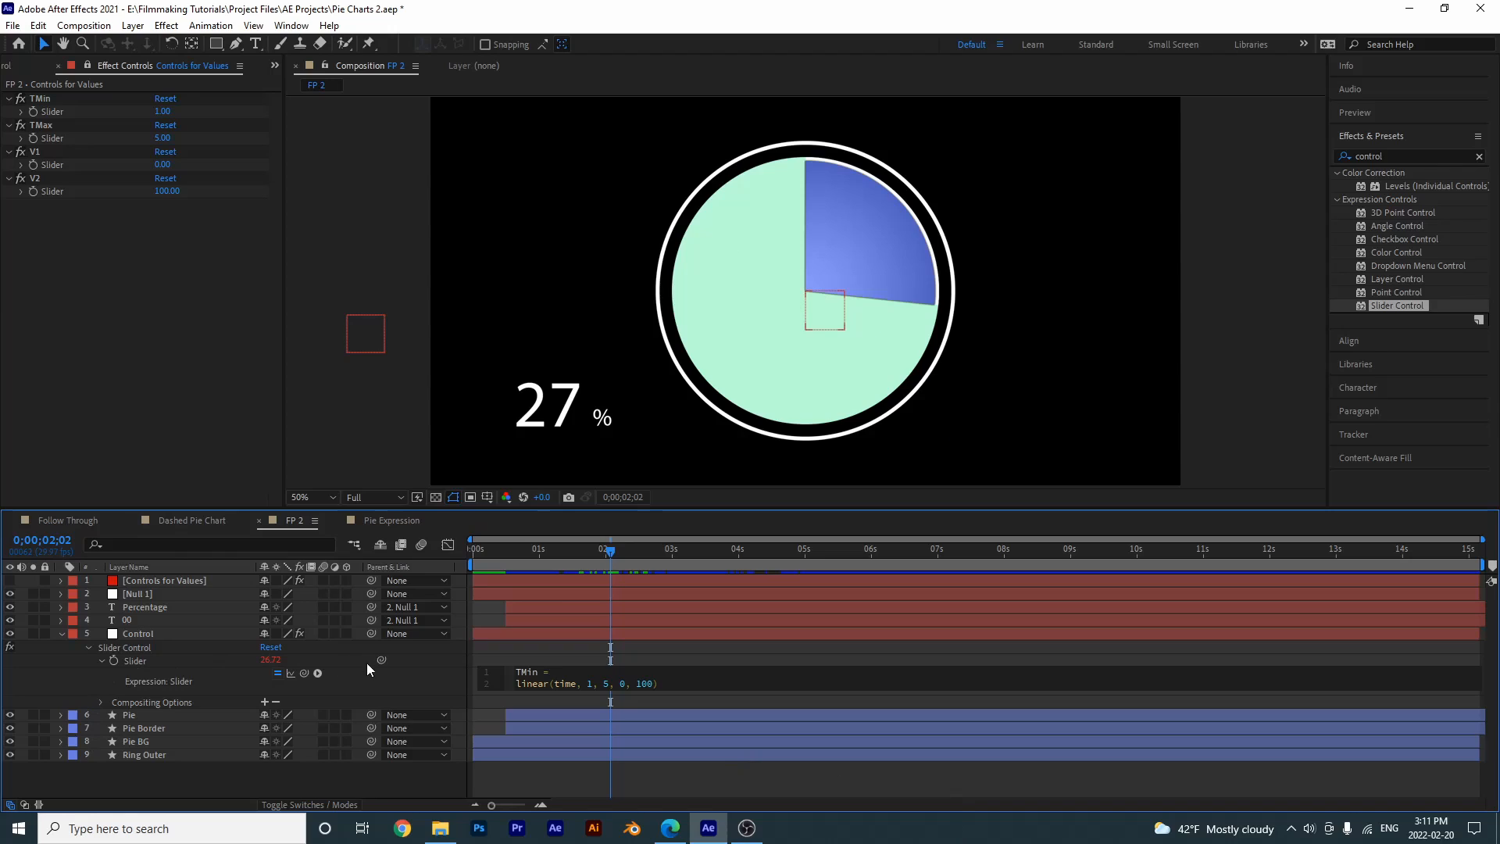
drag(382, 660, 60, 113)
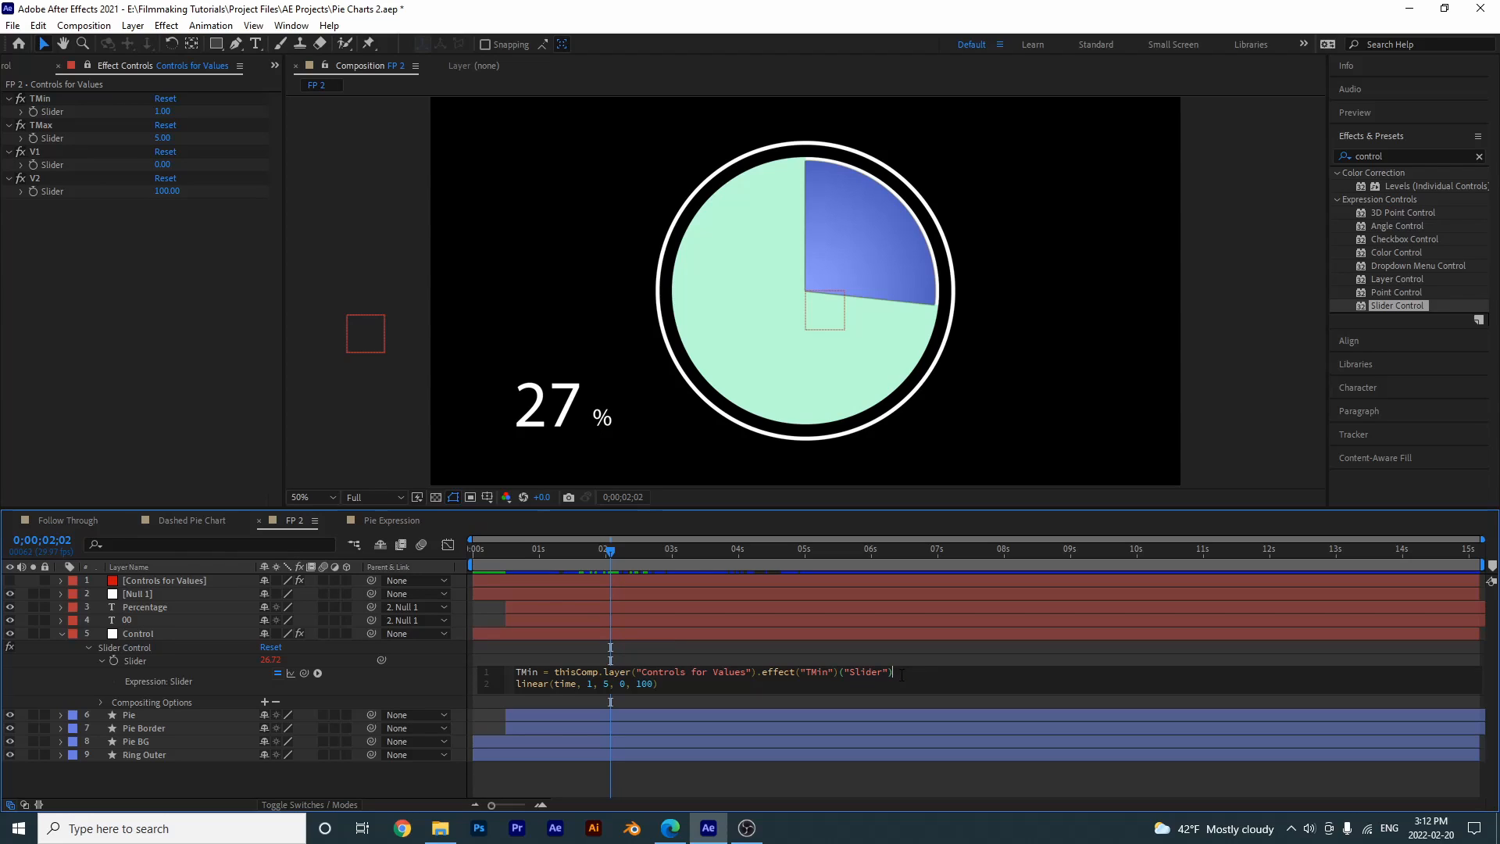
- Add a second expression line defining TMax = linked to the TMax slider on Controls for Values
key(Return)
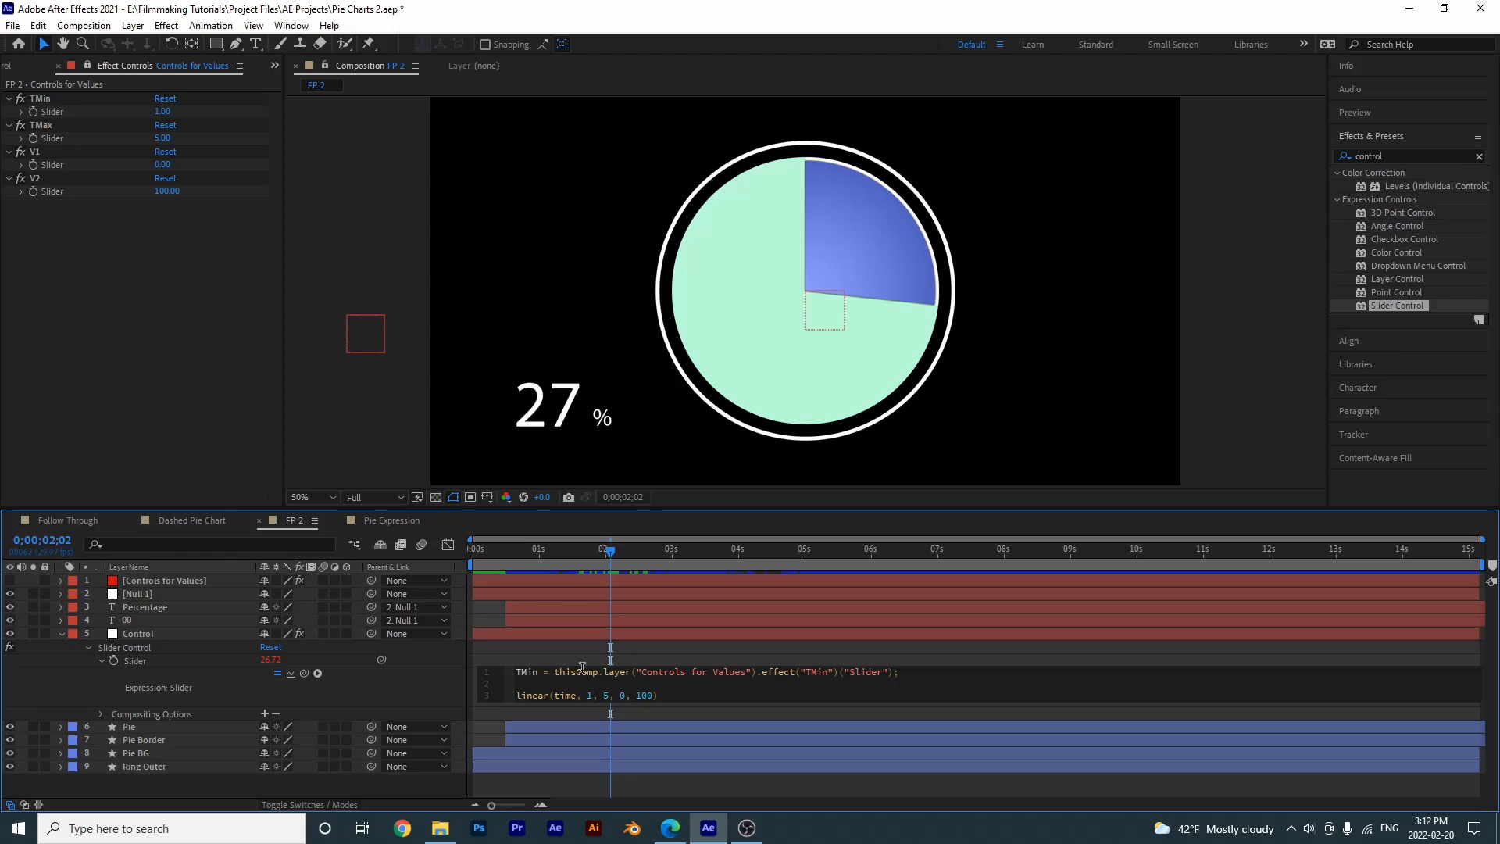
text(TMax =)
drag(382, 660, 52, 138)
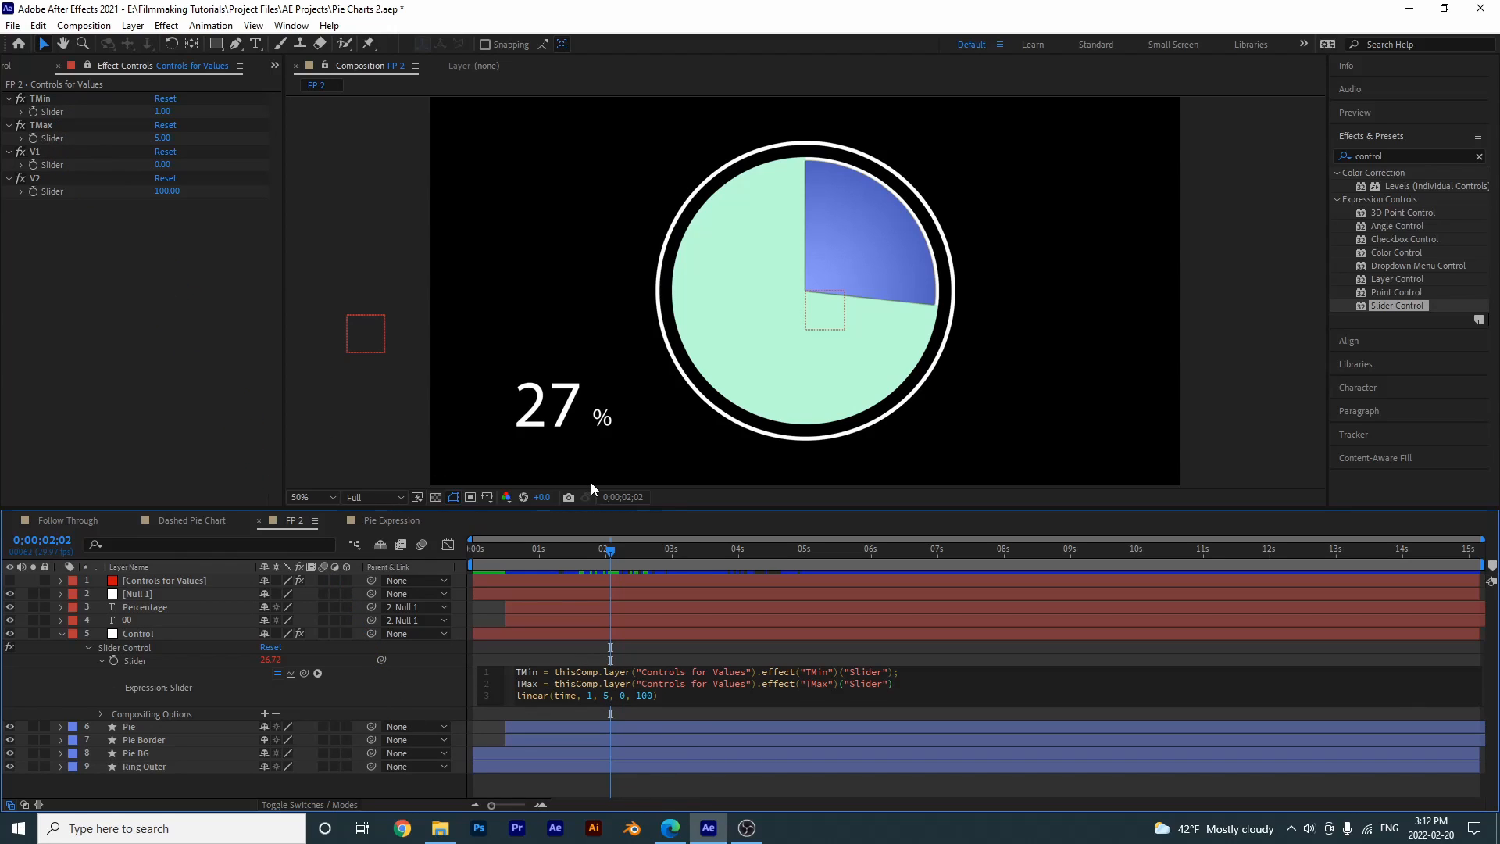
- Add expression lines defining V1 and V2, each linked to its matching slider on Controls for Values
key(Return)
text(v1 =)
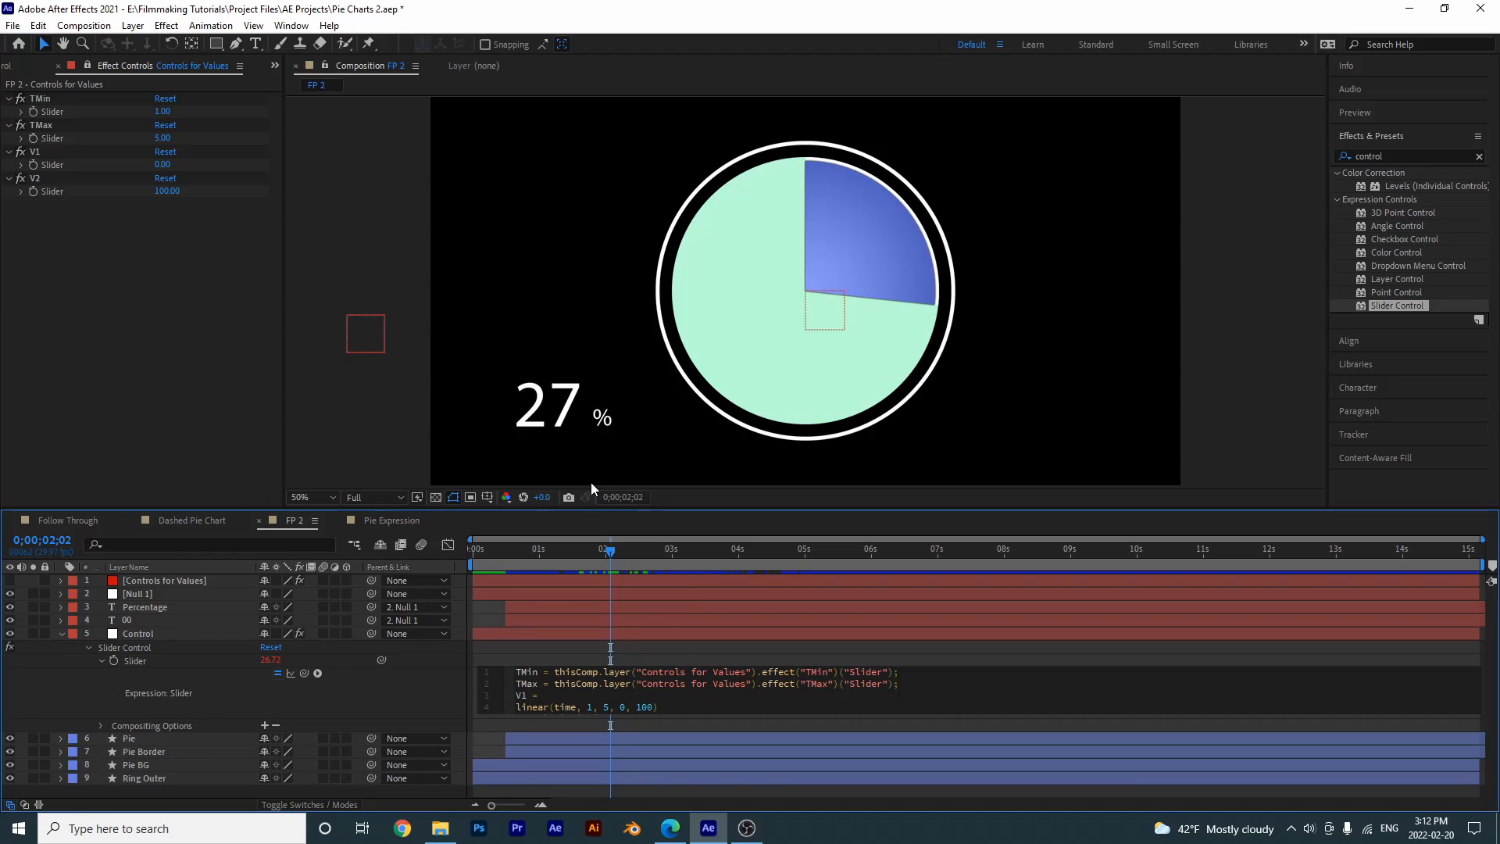
drag(382, 659, 64, 168)
text(;)
key(Return)
text(V2 =)
drag(382, 659, 53, 191)
- Replace the numbers in the linear expression with the variables so it reads linear(time, TMin, TMax, V1, V2), and apply it
drag(516, 673, 539, 683)
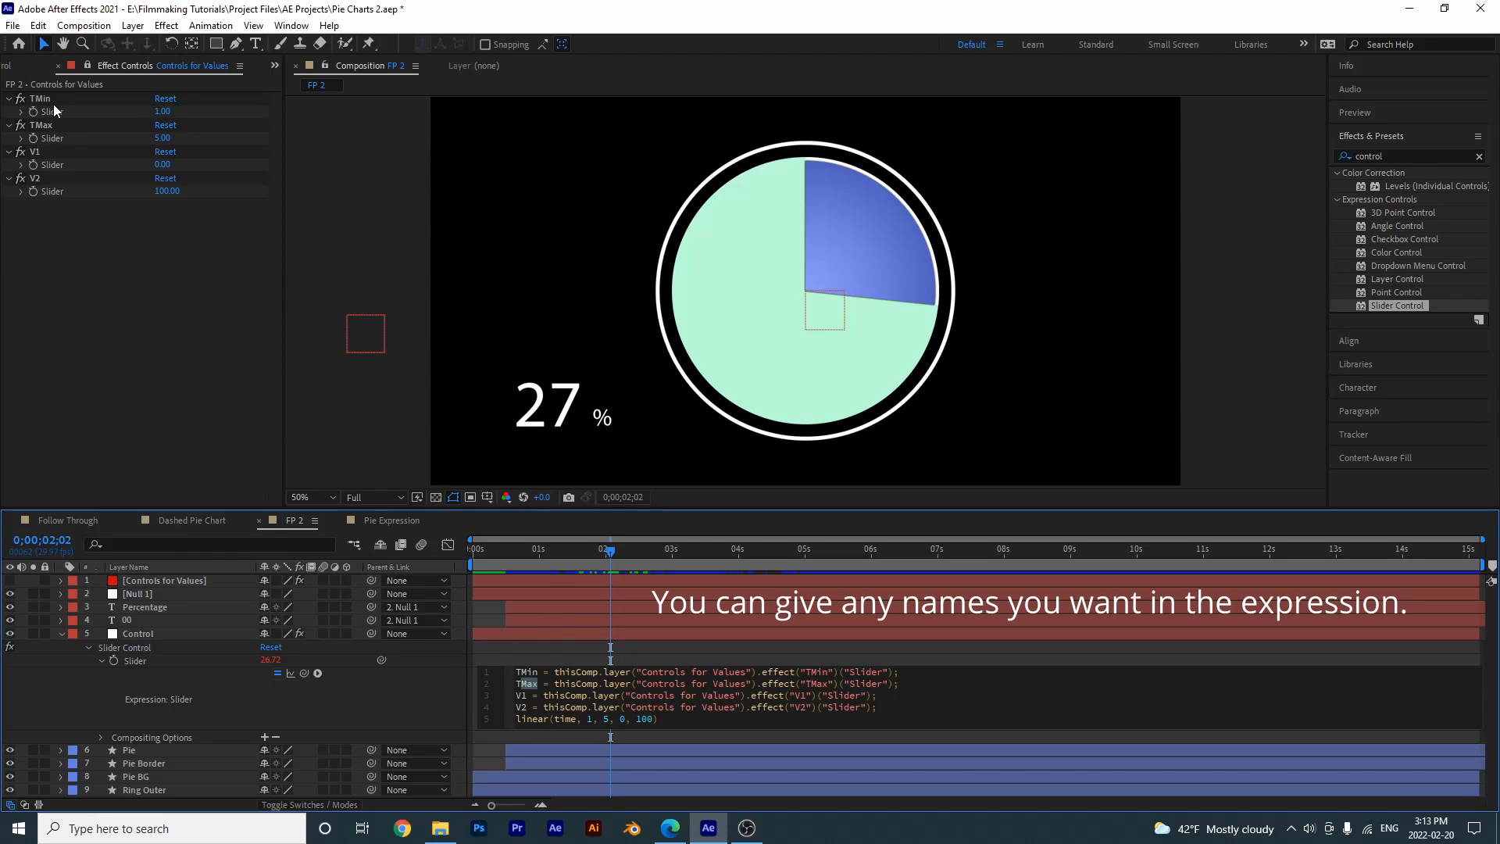
click(591, 695)
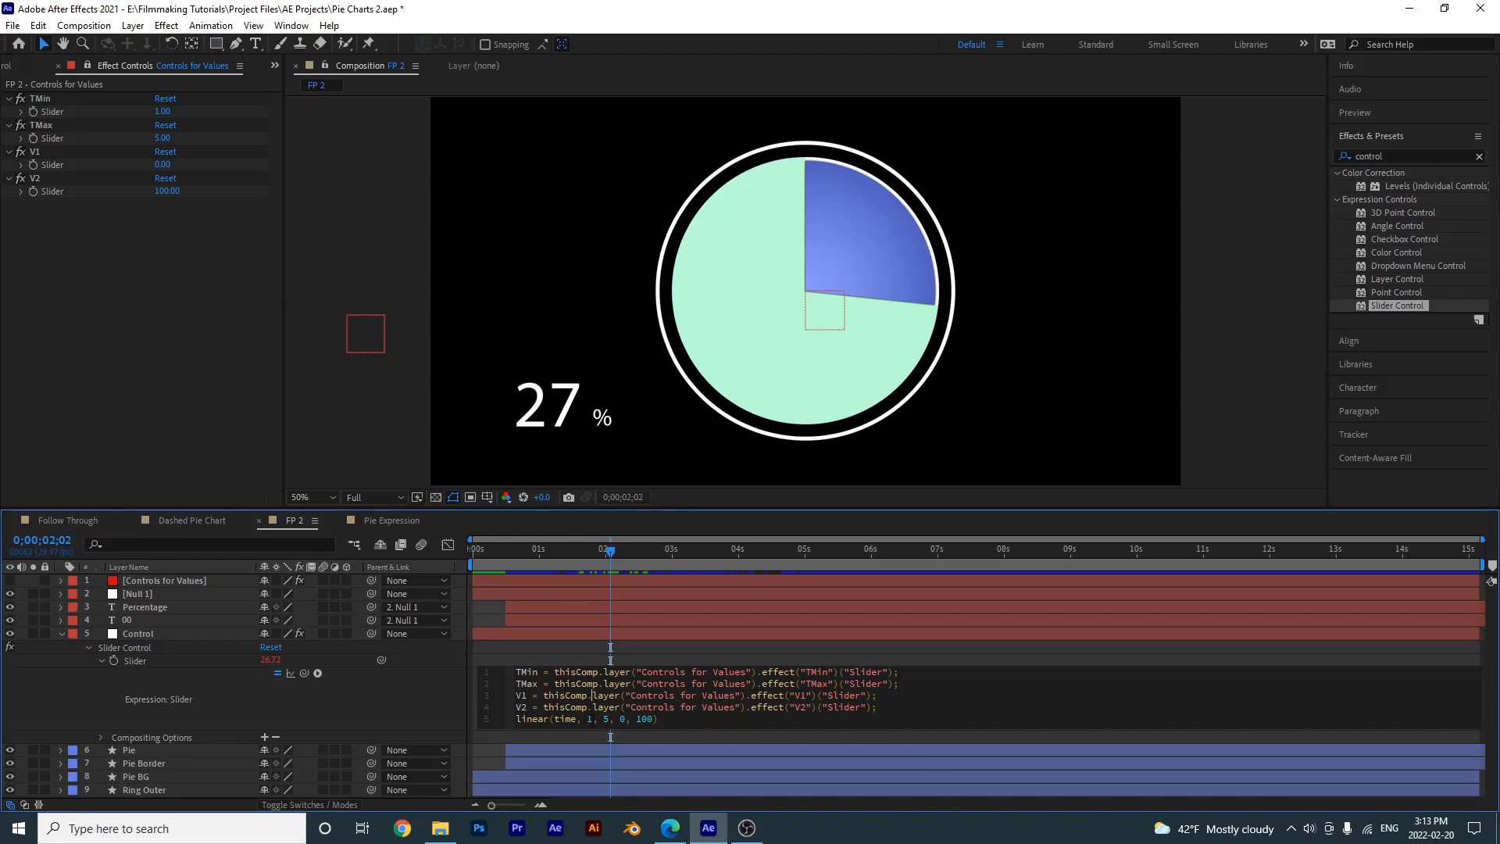
double_click(589, 719)
text(TMin)
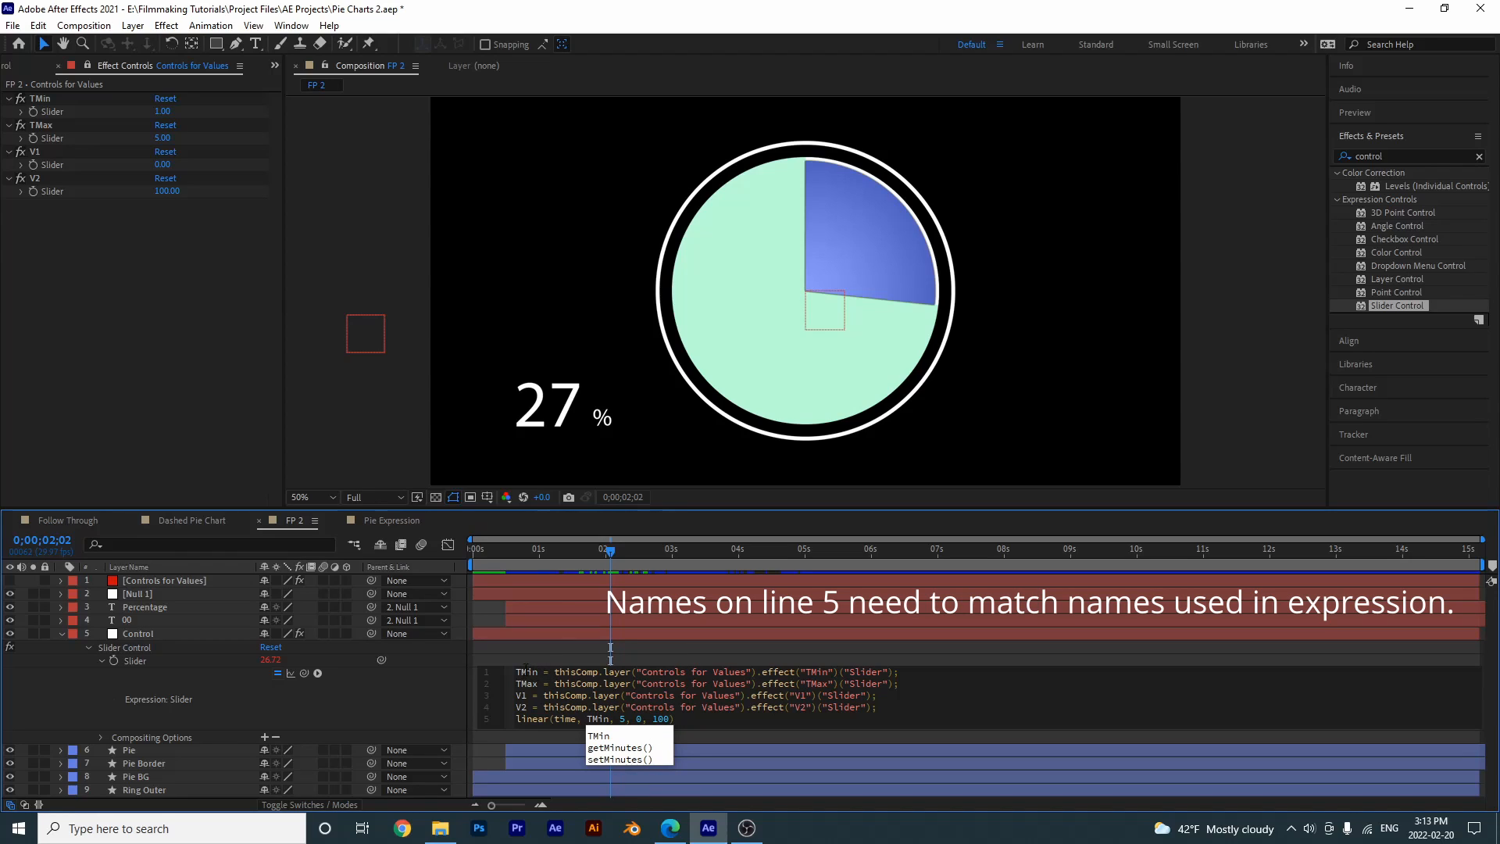
click(805, 761)
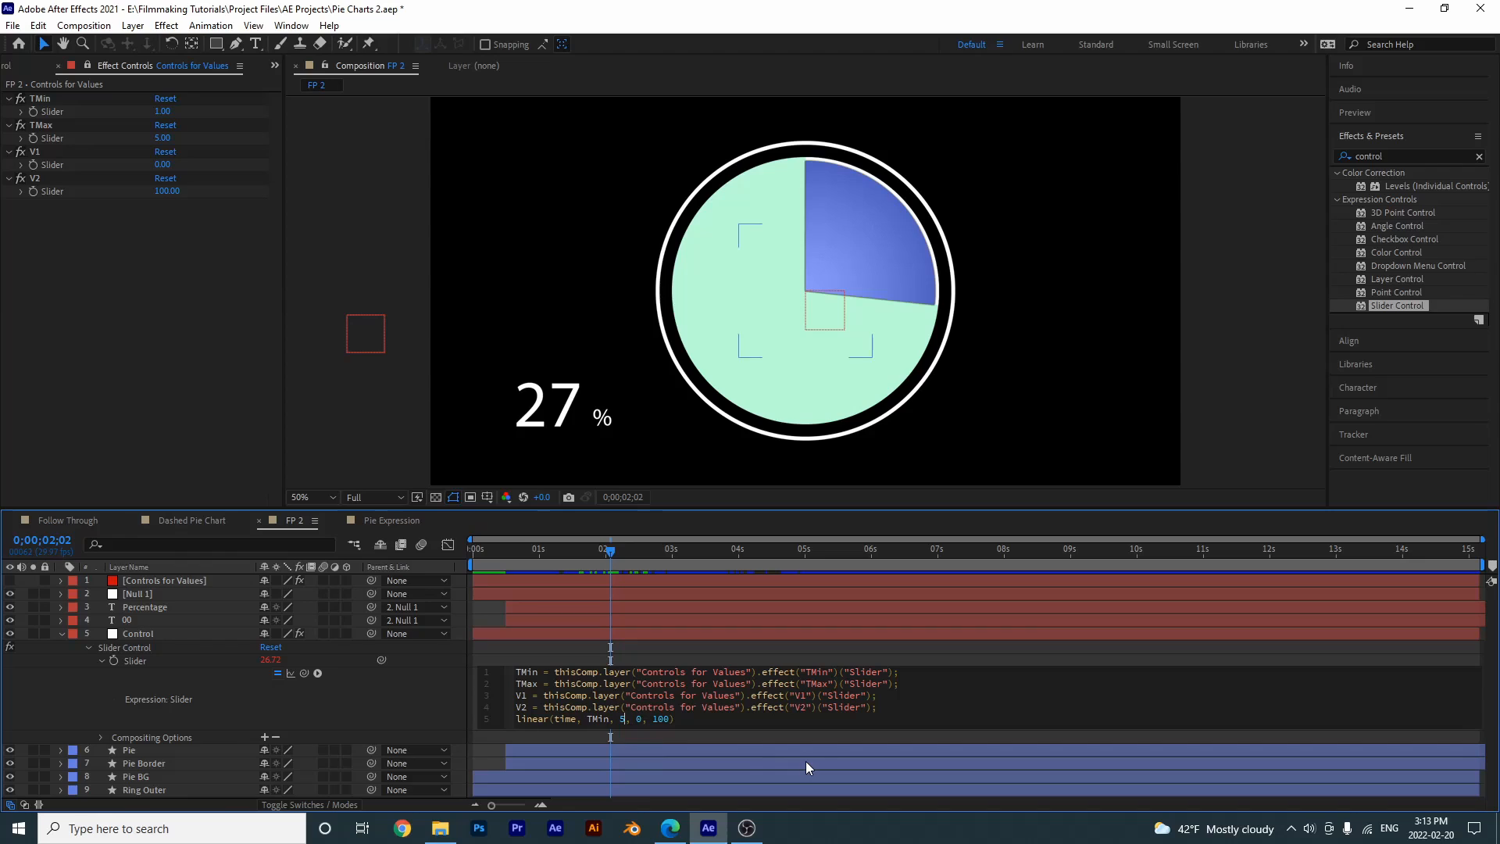
text(TMax)
drag(659, 721, 654, 720)
text(V1)
double_click(679, 719)
key(BackSpace)
text(V2)
click(932, 649)
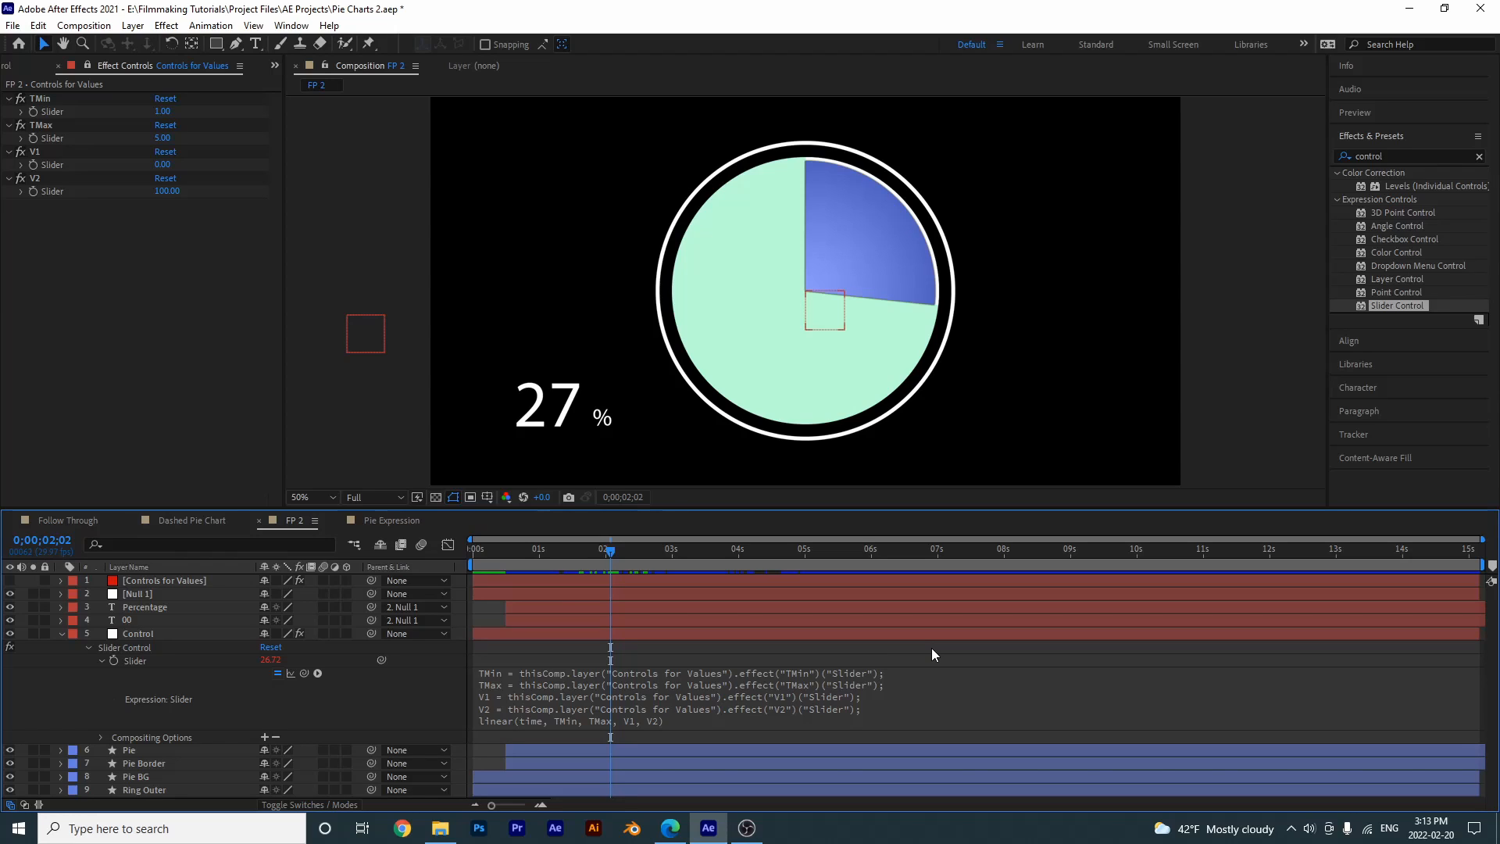
- Preview the animation to the full count and move the Percentage text right so it clears the three-digit number
key(space)
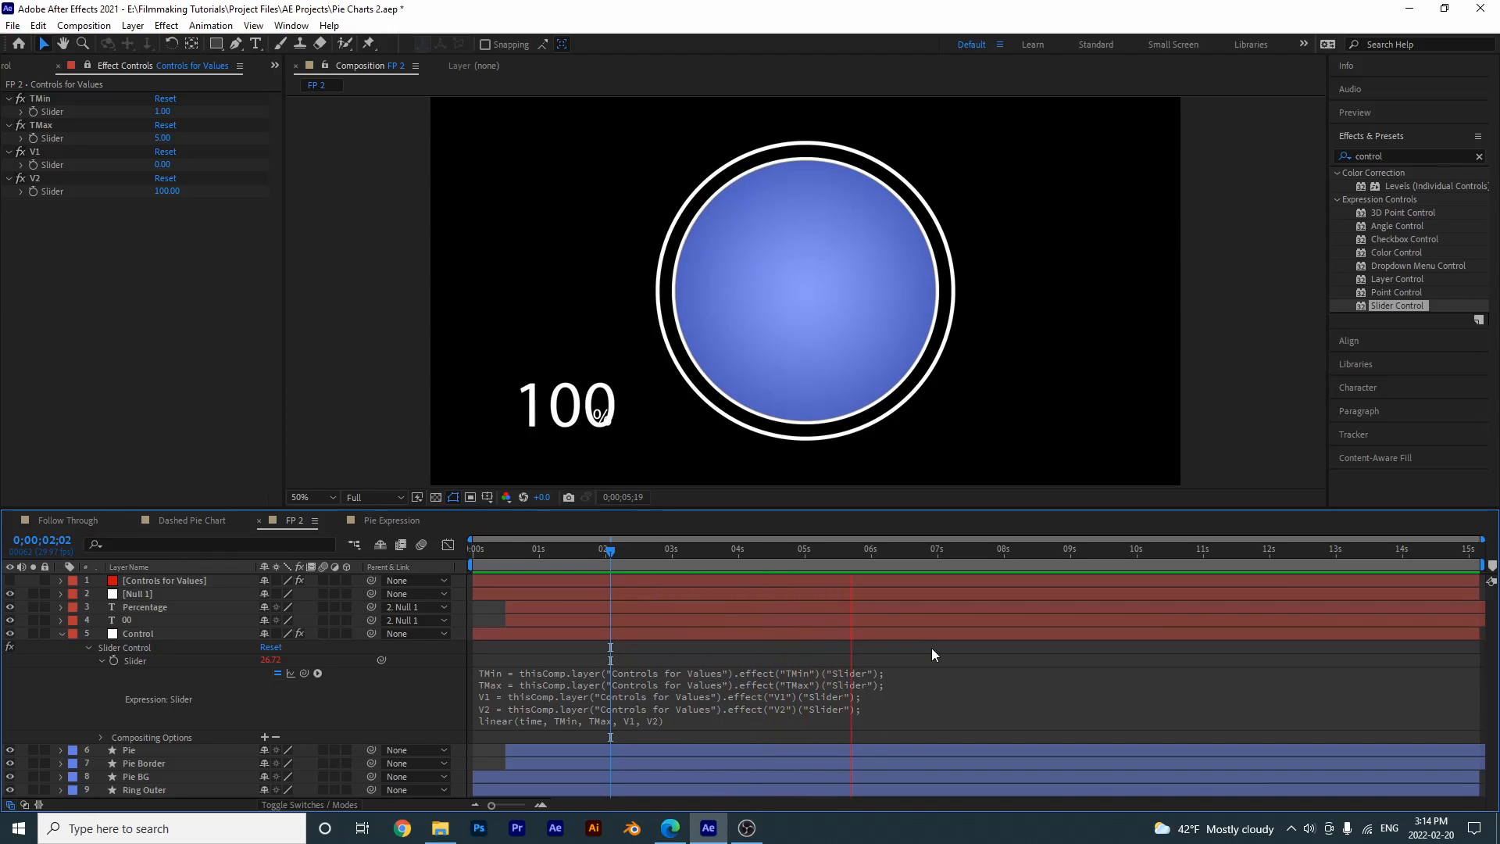
key(space)
click(144, 607)
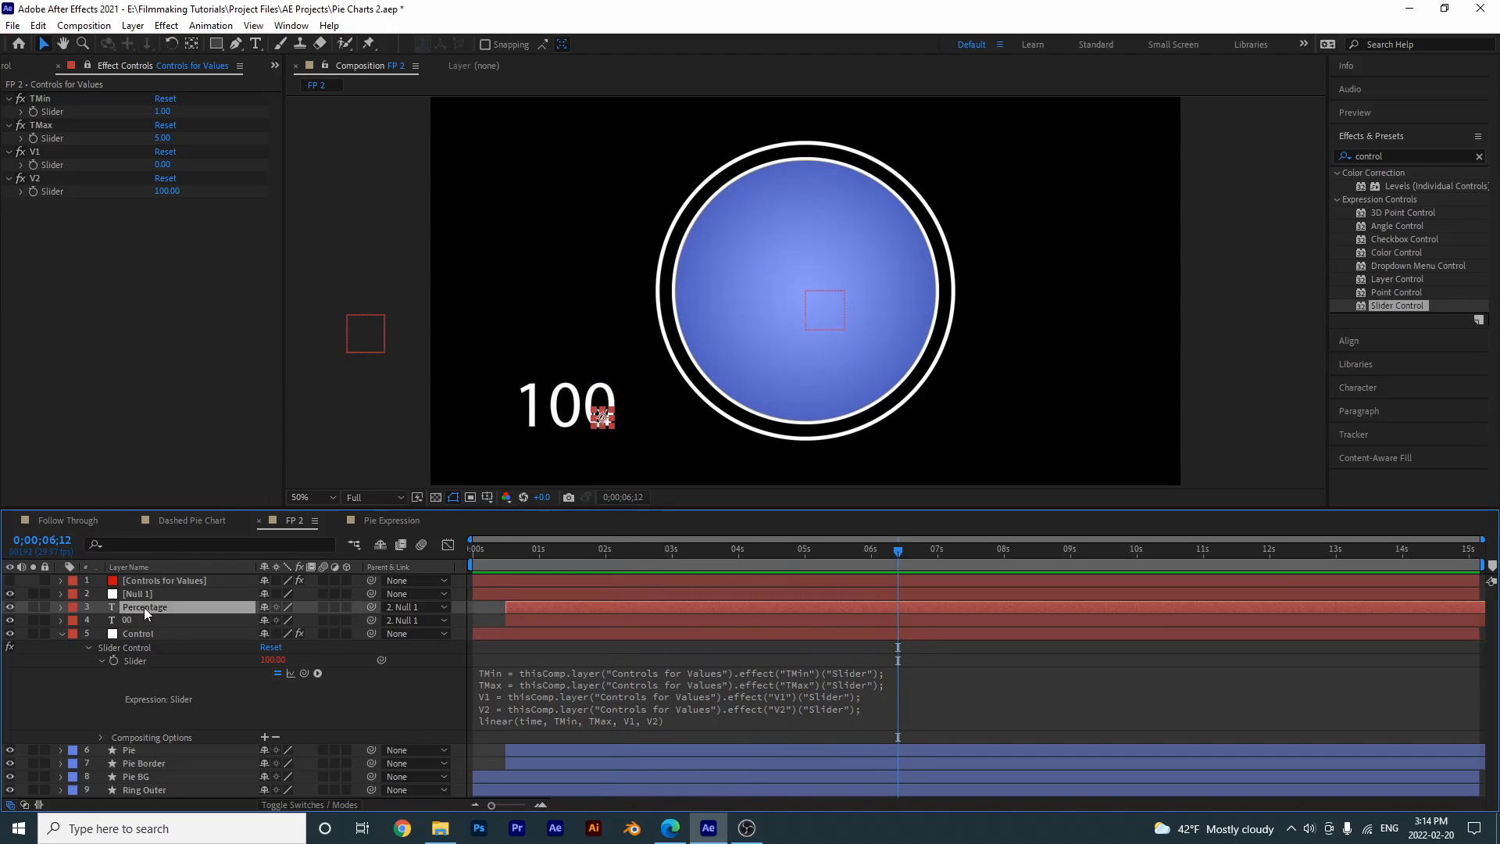
drag(603, 414, 635, 419)
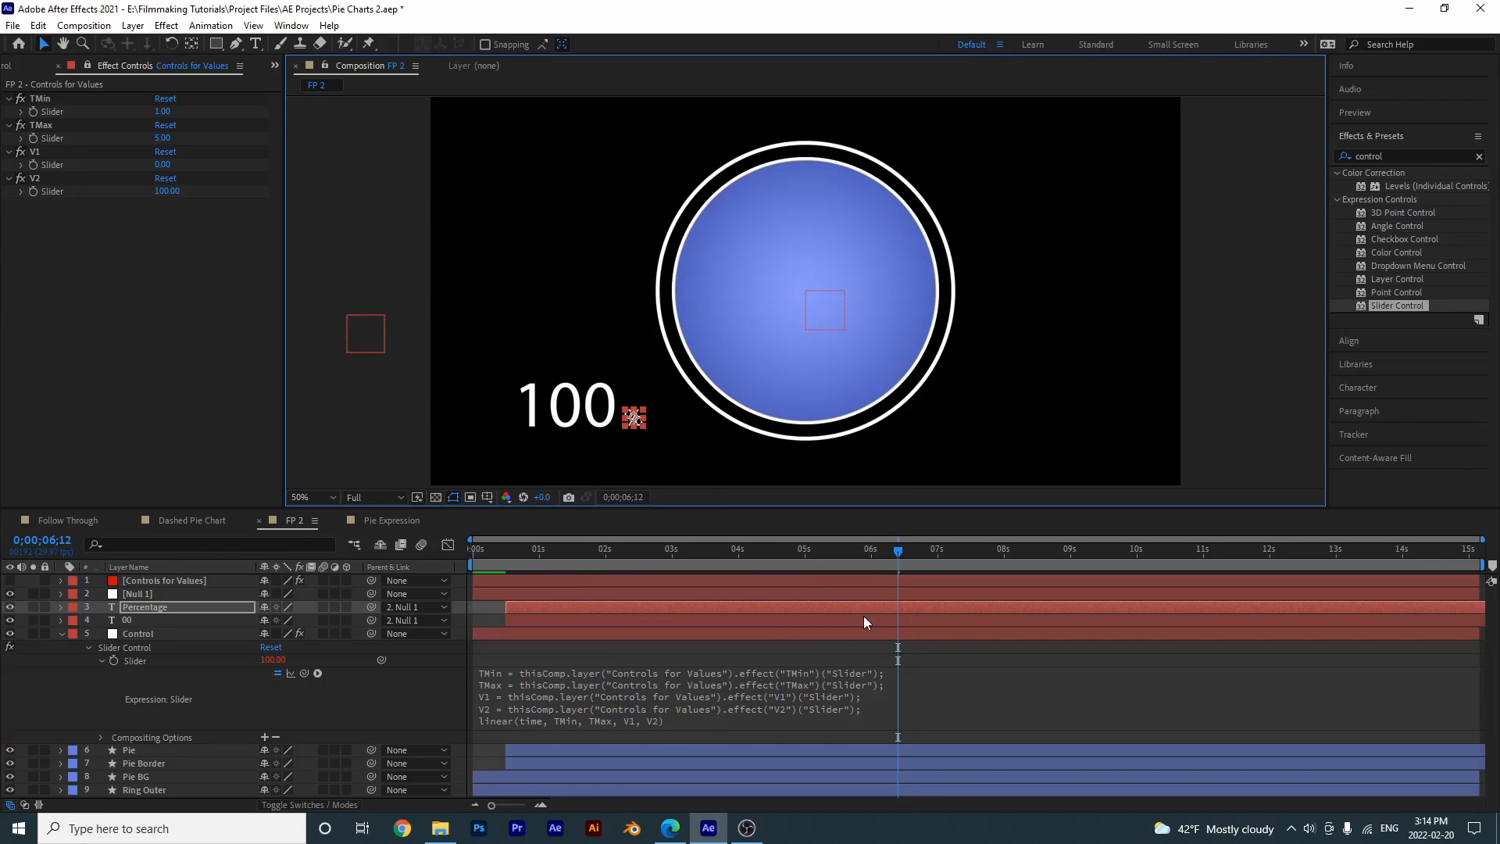
click(944, 659)
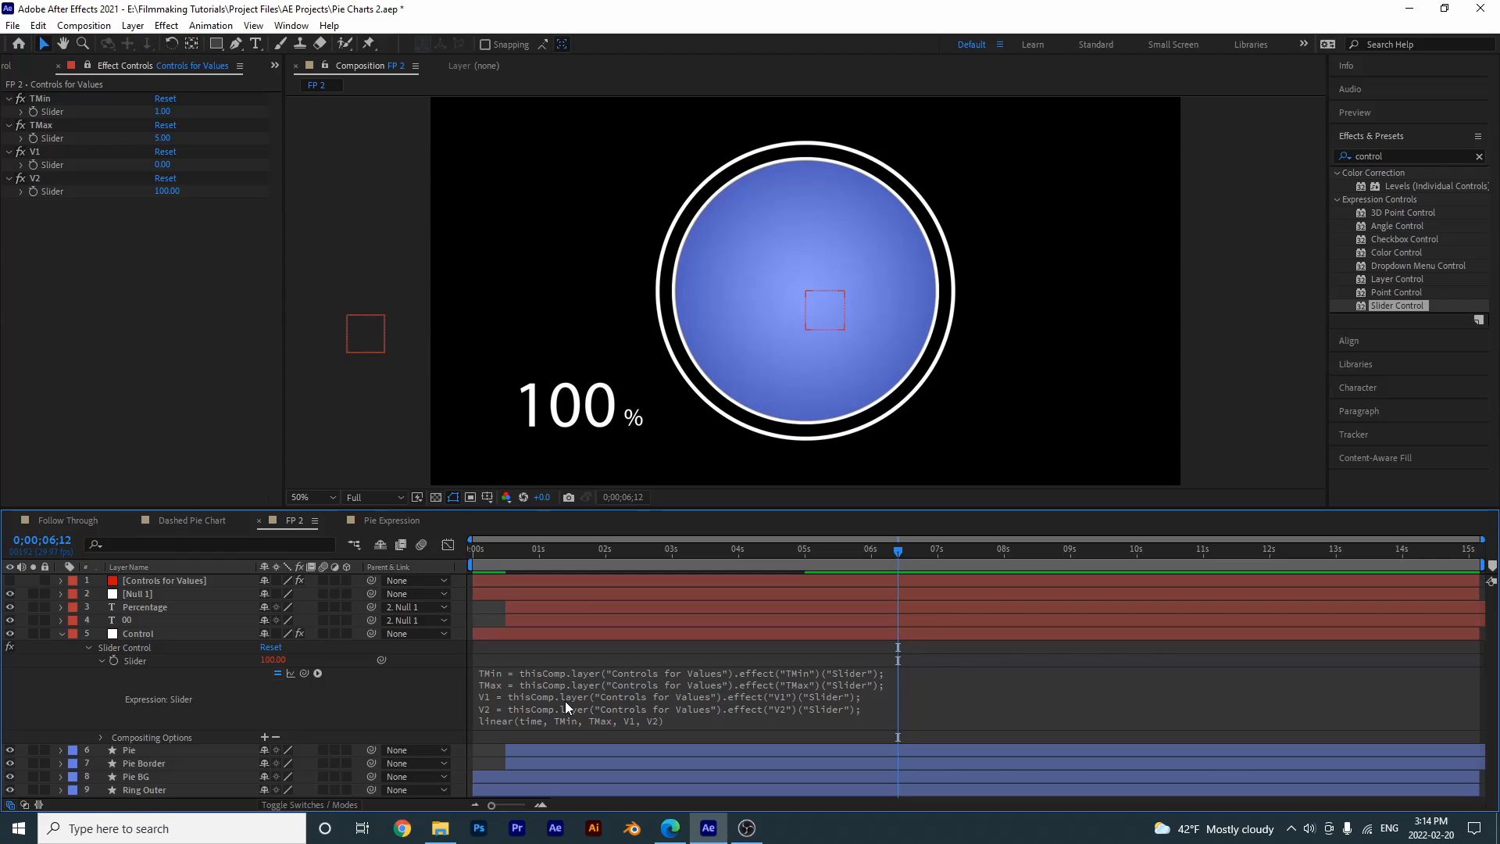
- Set the TMin slider to 2 and the V2 slider to 80, and preview the animation
click(168, 112)
text(2)
key(Return)
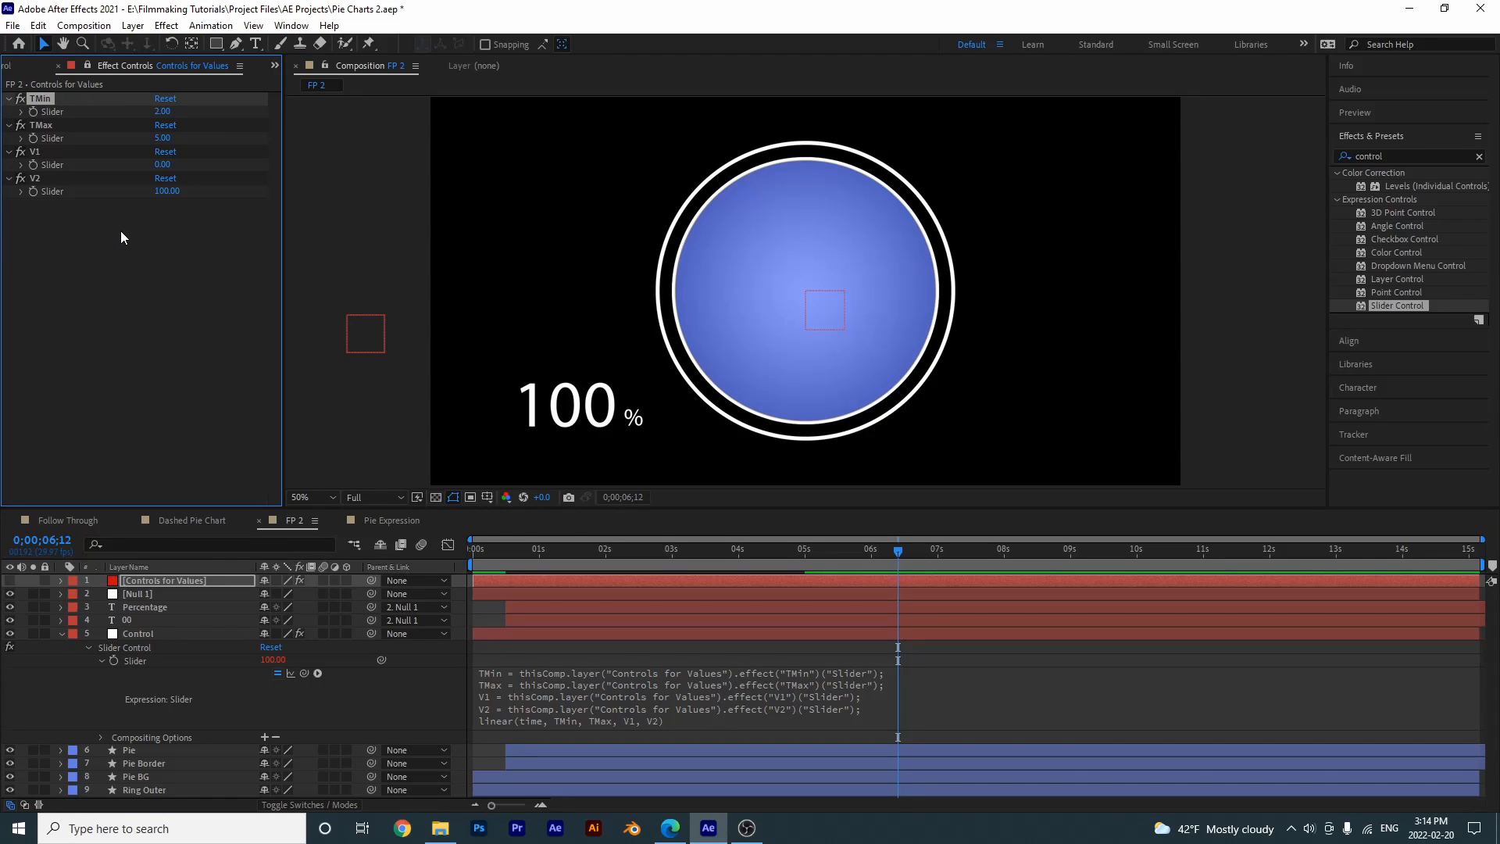
click(168, 192)
text(80)
key(Return)
click(1047, 654)
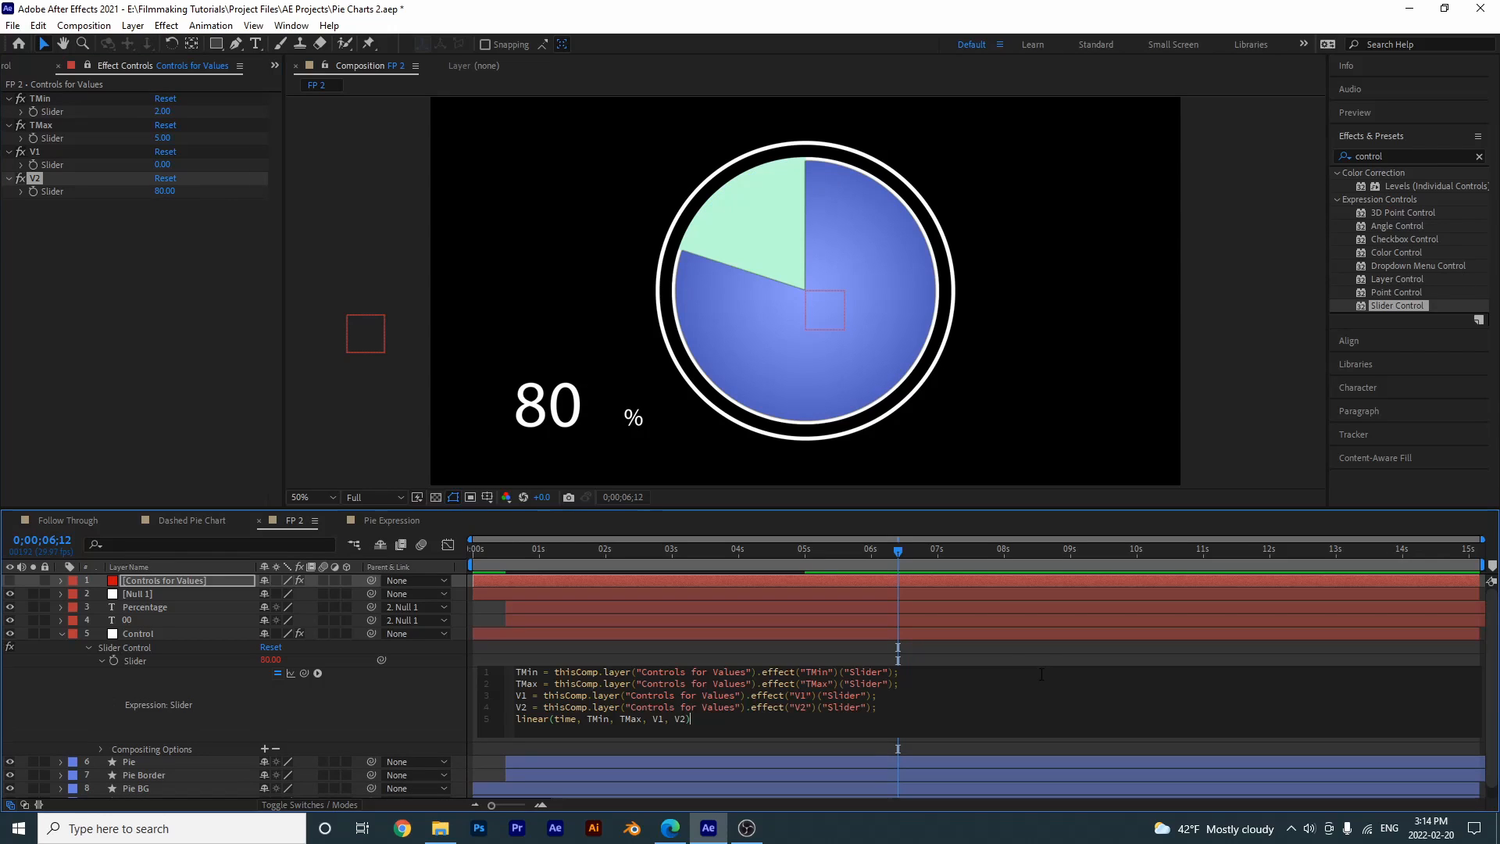
key(space)
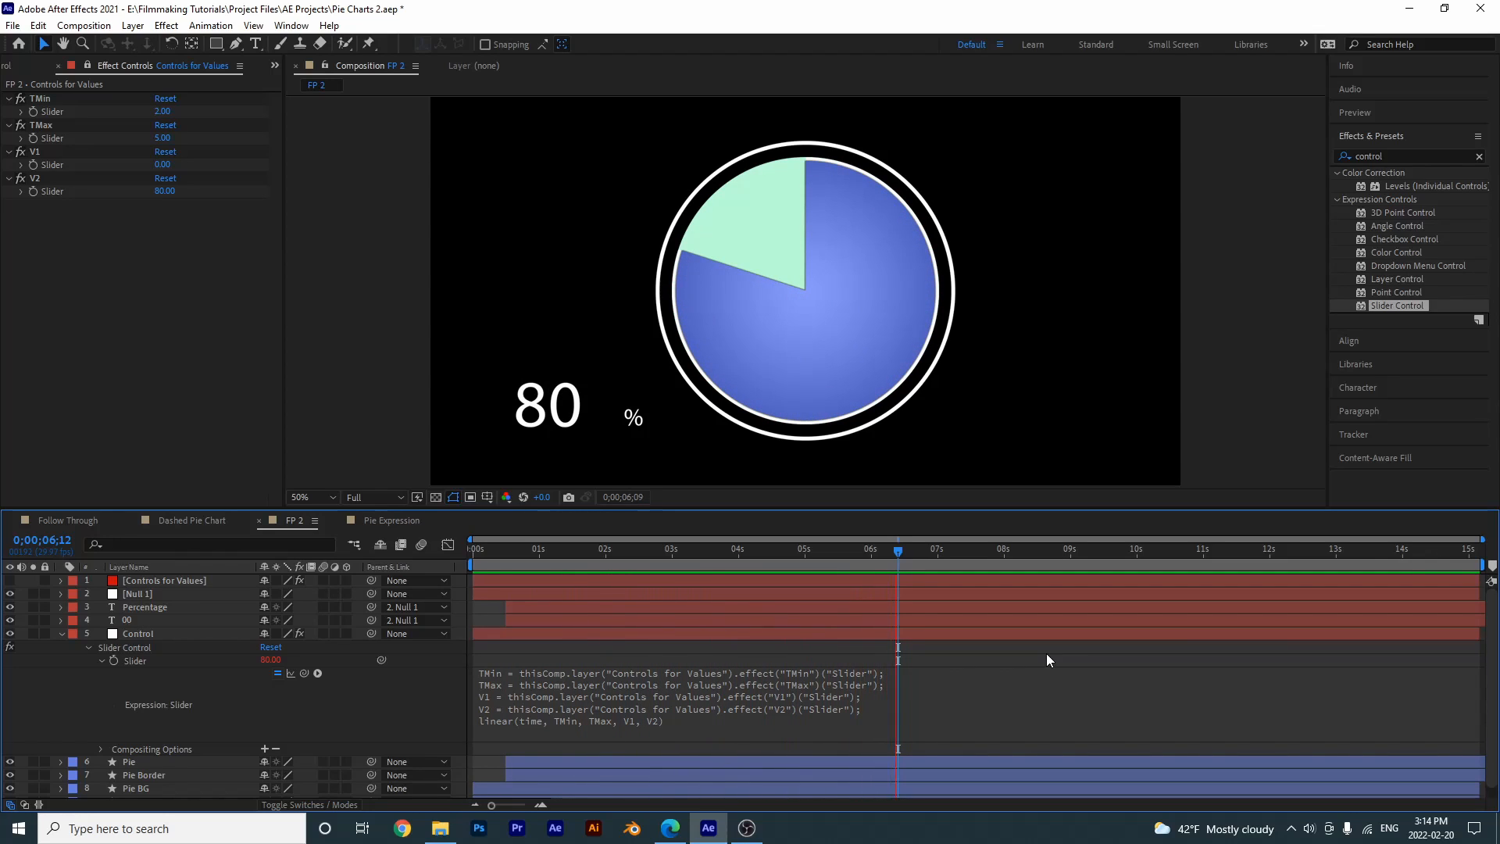
key(space)
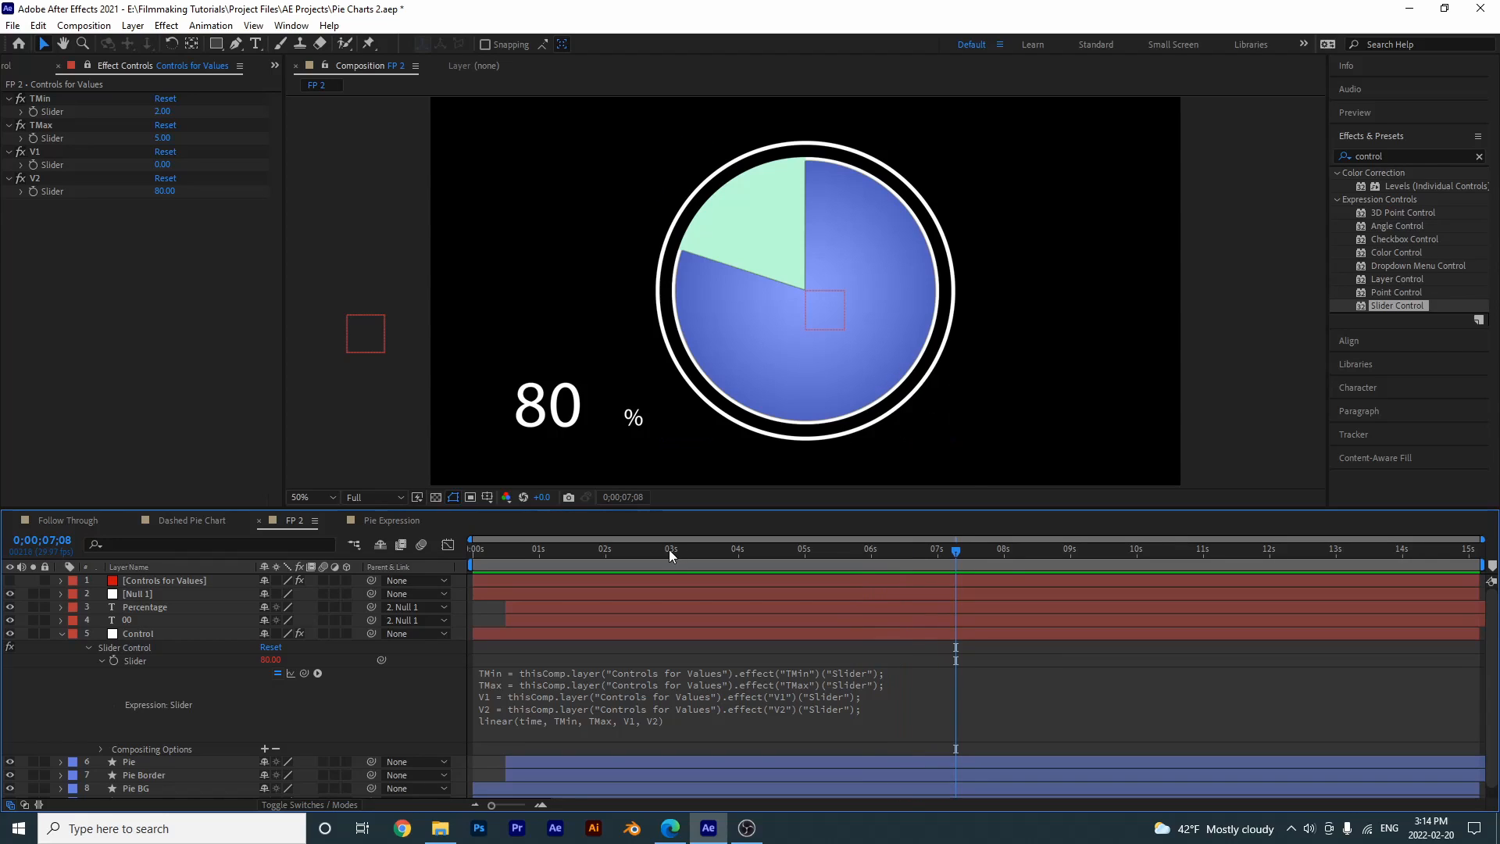
- Select the % sign and hide its Percentage layer
click(634, 419)
click(9, 607)
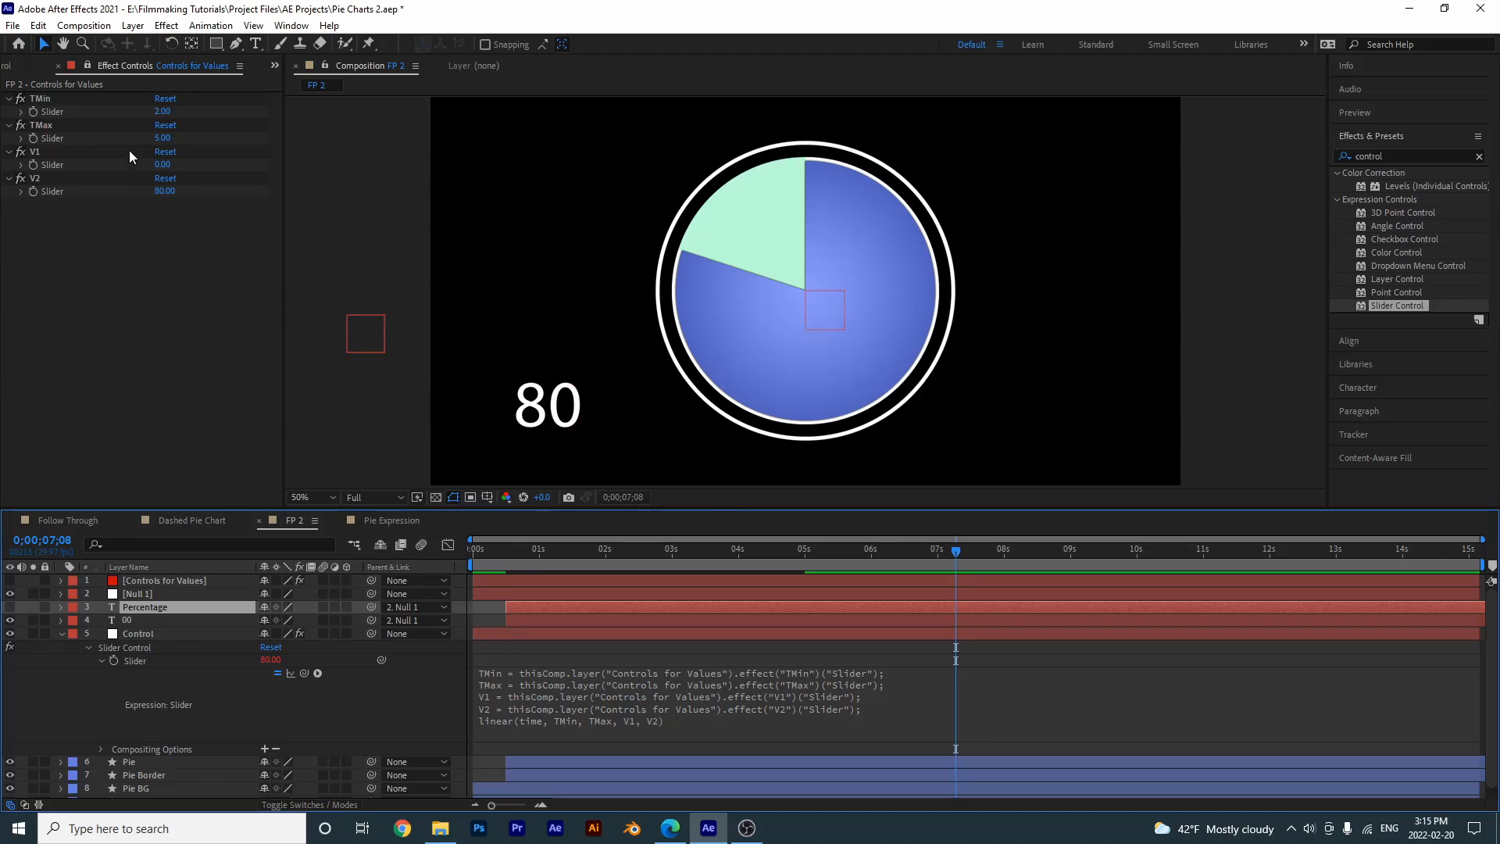